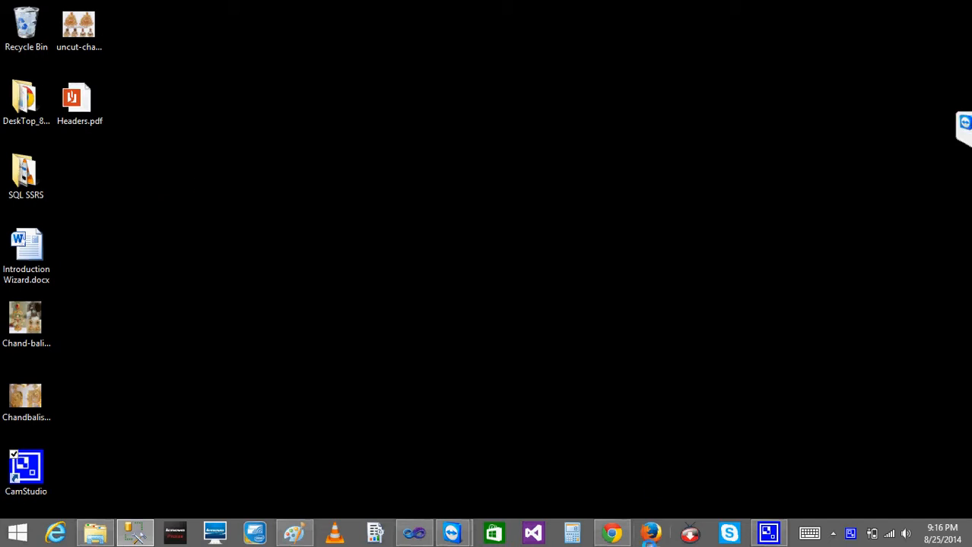
Switch to Visual Studio and delete the existing table from the Lkp.rdl report body.
{"action": "left_click", "coordinate": [414, 533]}
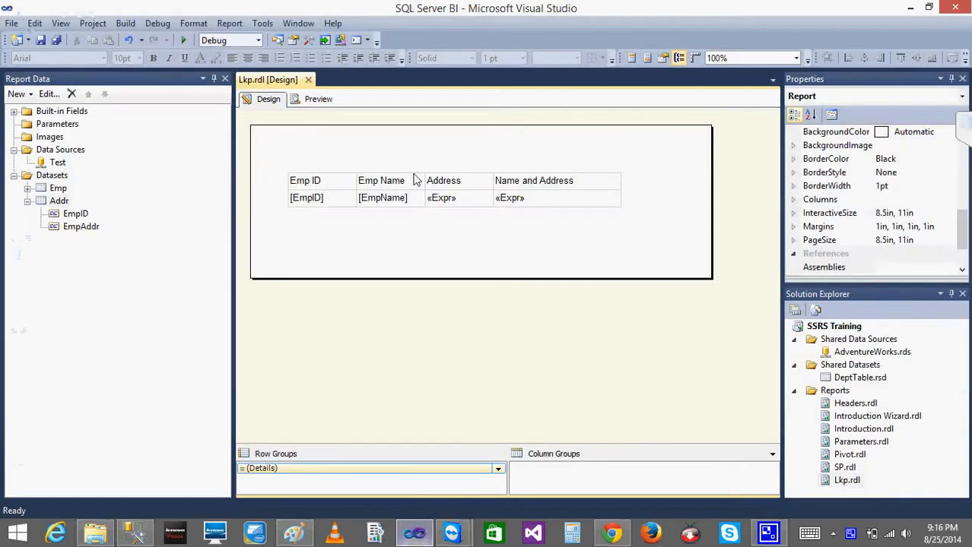
{"action": "left_click", "coordinate": [313, 197]}
{"action": "left_click", "coordinate": [282, 170]}
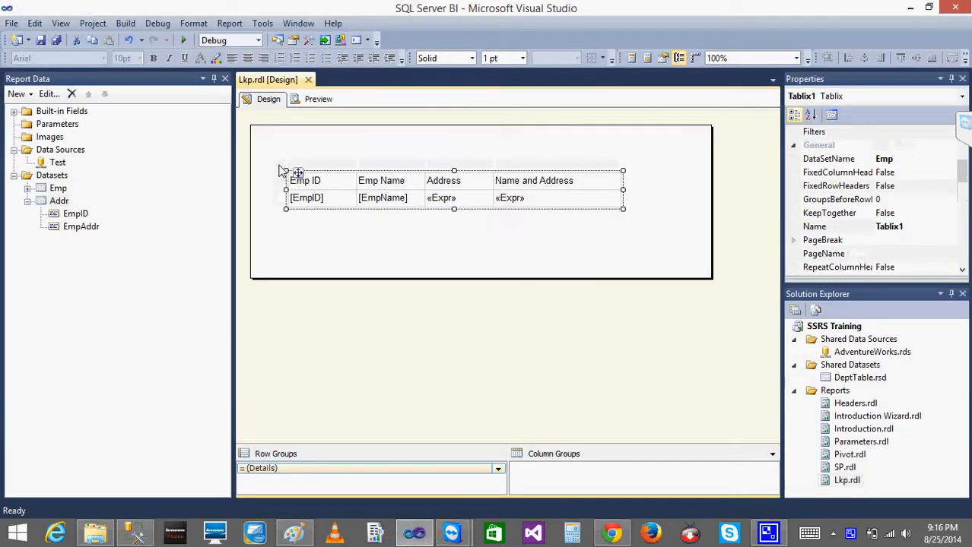
{"action": "key", "text": "Delete"}
Insert a table showing the Emp dataset's EmpID, EmpName and EmpSal fields, and preview the report before returning to the design.
{"action": "right_click", "coordinate": [371, 186]}
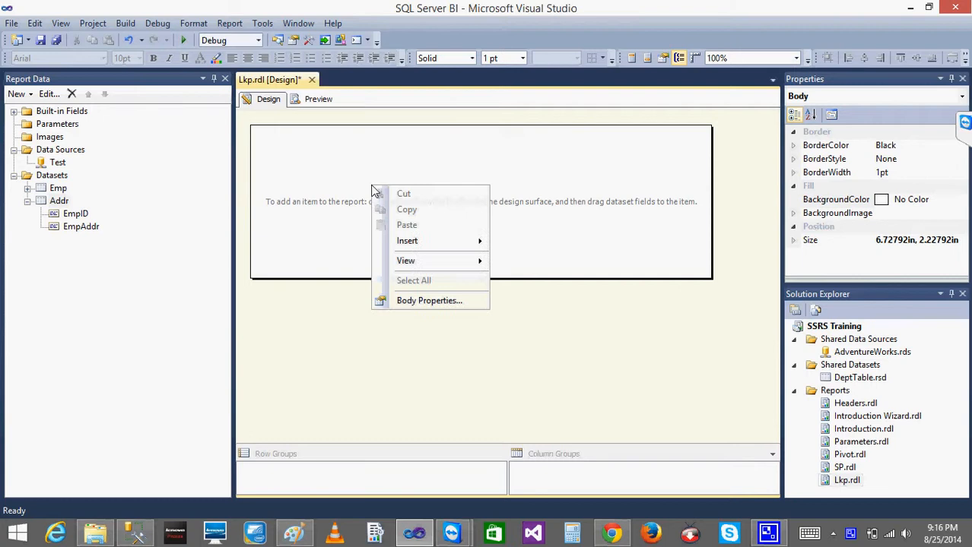
{"action": "mouse_move", "coordinate": [423, 241]}
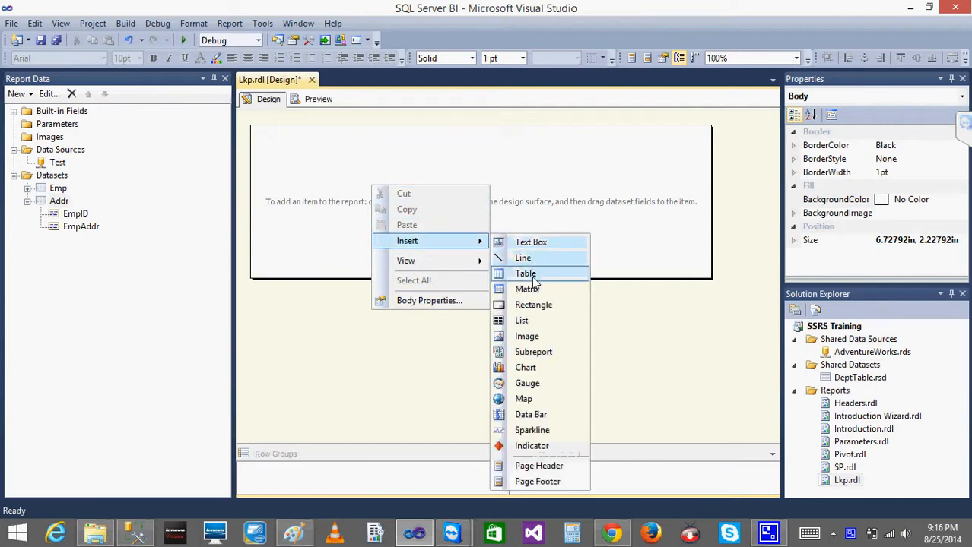
{"action": "left_click", "coordinate": [530, 276]}
{"action": "left_click", "coordinate": [28, 189]}
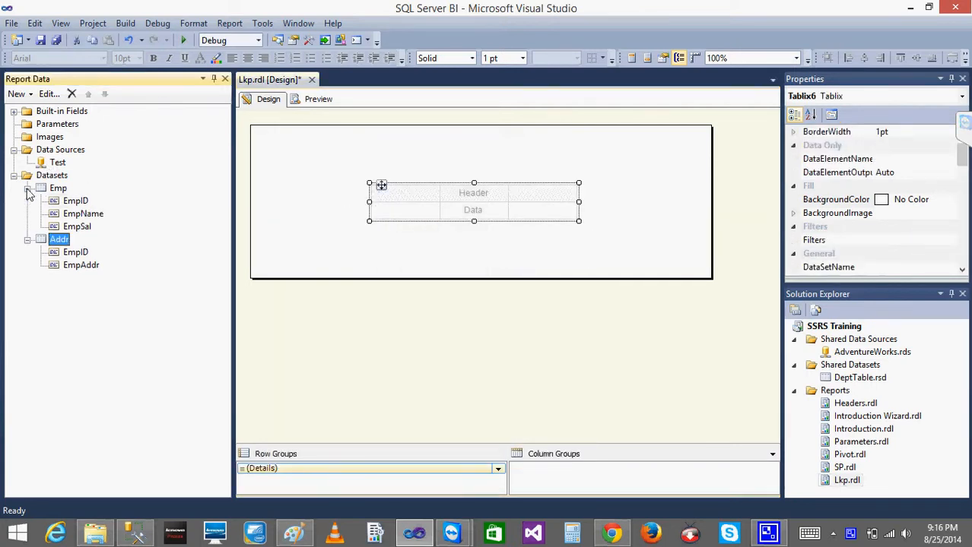
{"action": "left_click_drag", "start_coordinate": [75, 201], "coordinate": [383, 211]}
{"action": "left_click_drag", "start_coordinate": [96, 215], "coordinate": [467, 211]}
{"action": "left_click_drag", "start_coordinate": [90, 226], "coordinate": [534, 221]}
{"action": "left_click", "coordinate": [313, 101]}
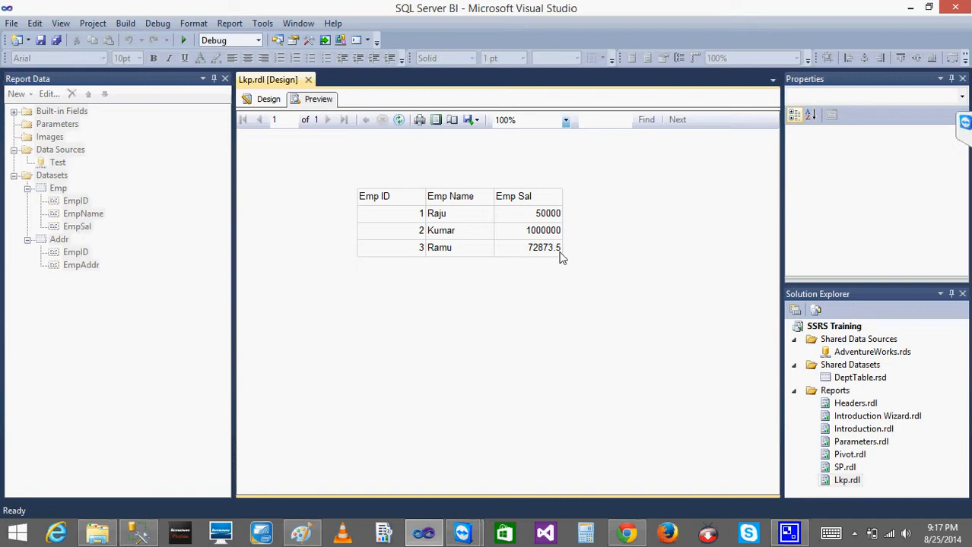
{"action": "left_click", "coordinate": [267, 99]}
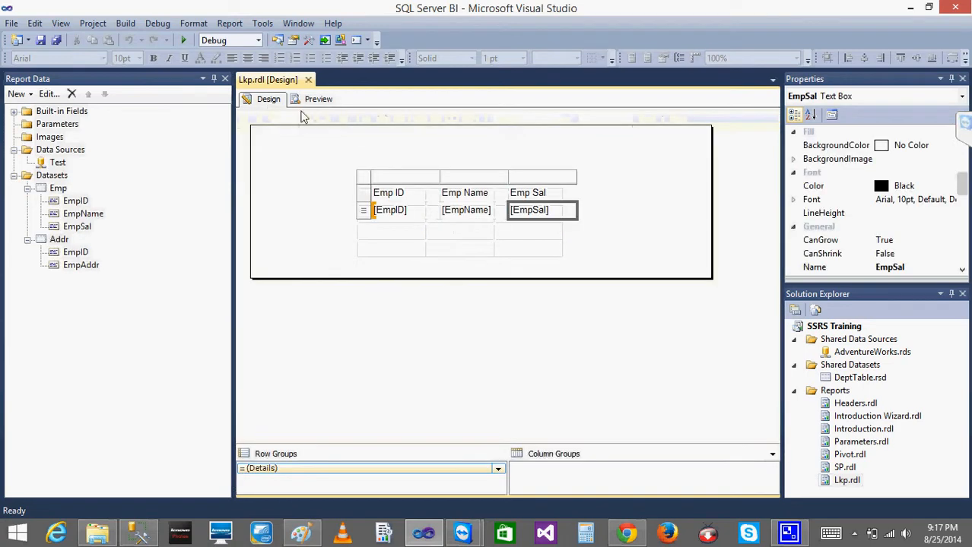
{"action": "right_click", "coordinate": [564, 217]}
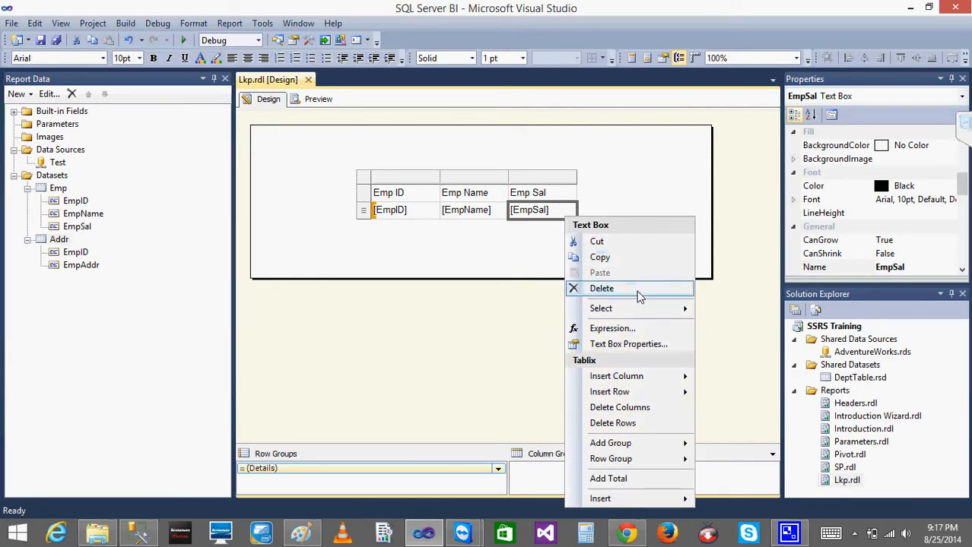
{"action": "left_click", "coordinate": [627, 344]}
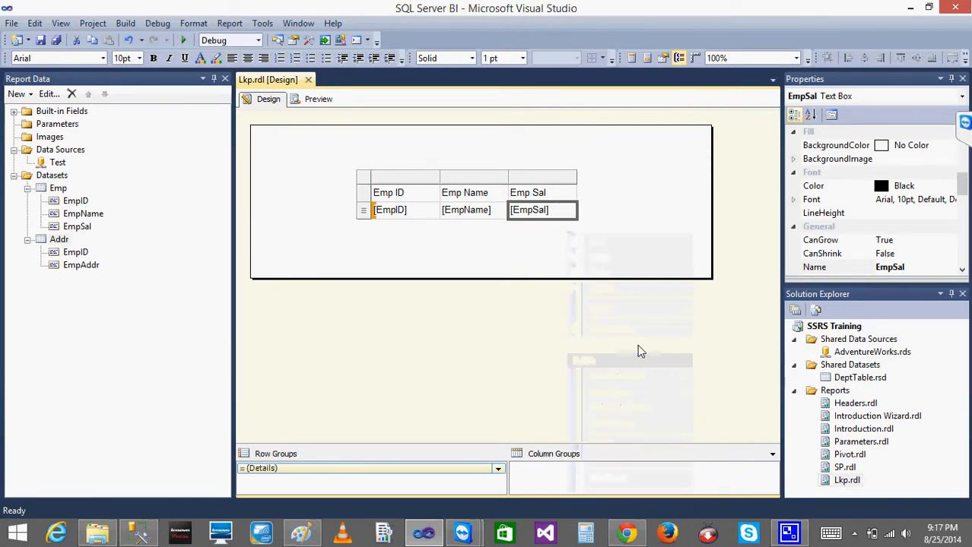
{"action": "left_click", "coordinate": [657, 431]}
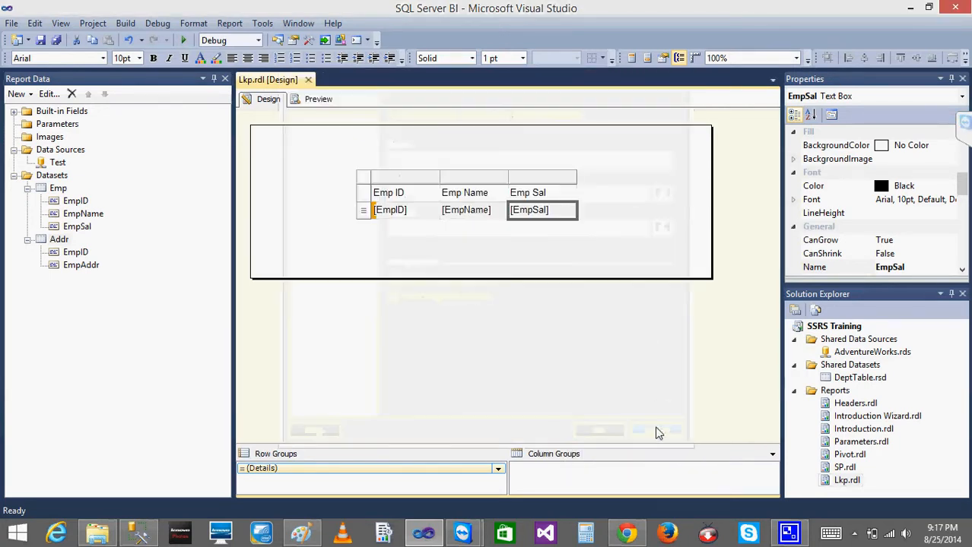
Open the number formatting options of the [EmpSal] text box and choose the Number category.
{"action": "right_click", "coordinate": [559, 220]}
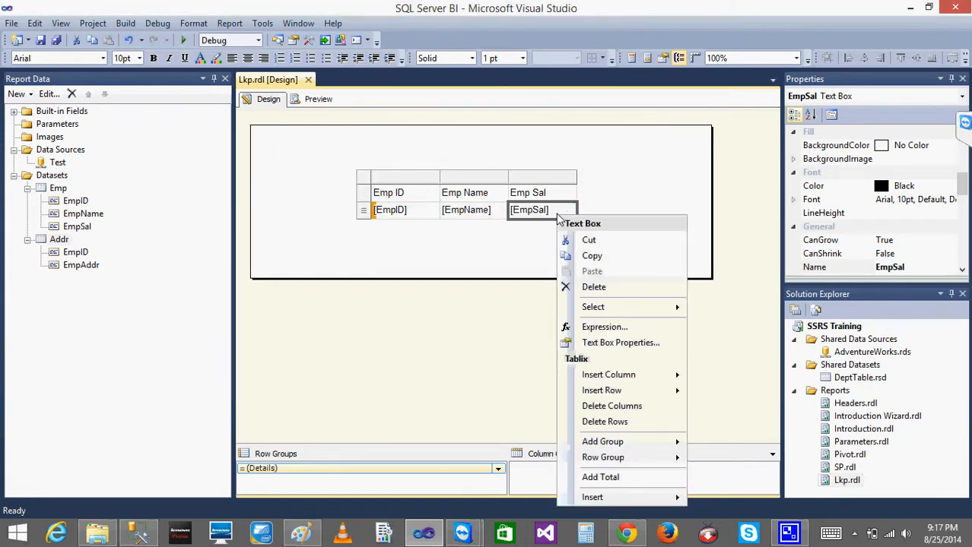
{"action": "left_click", "coordinate": [620, 343]}
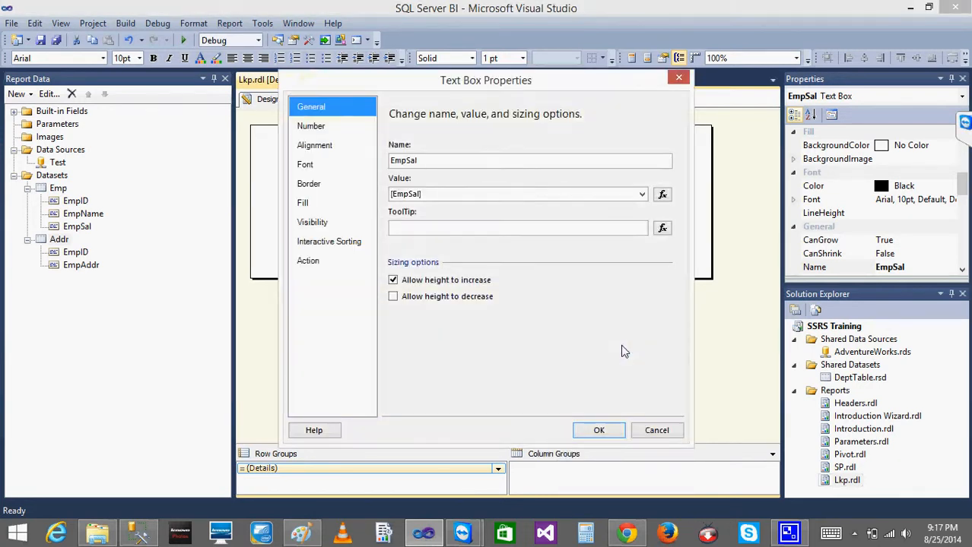
{"action": "left_click", "coordinate": [301, 127]}
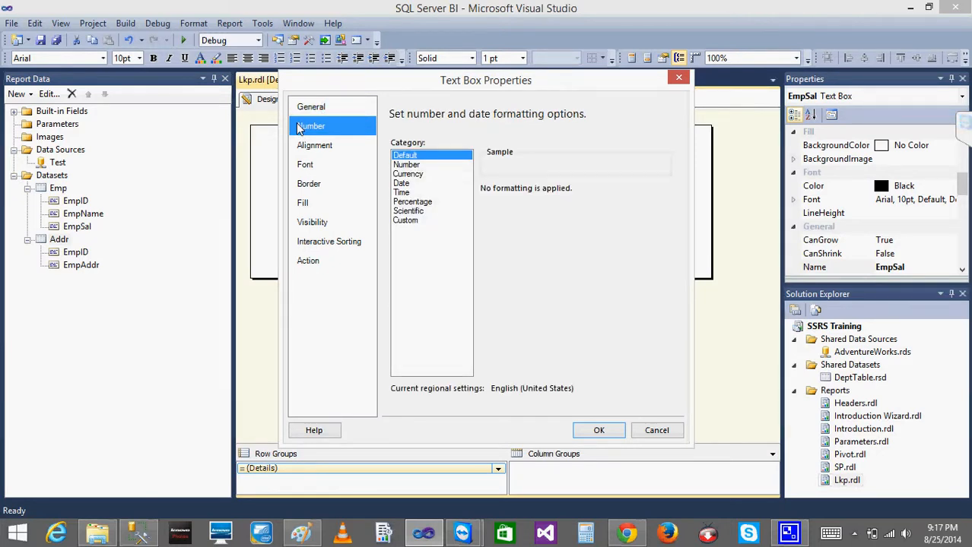
{"action": "left_click", "coordinate": [428, 164]}
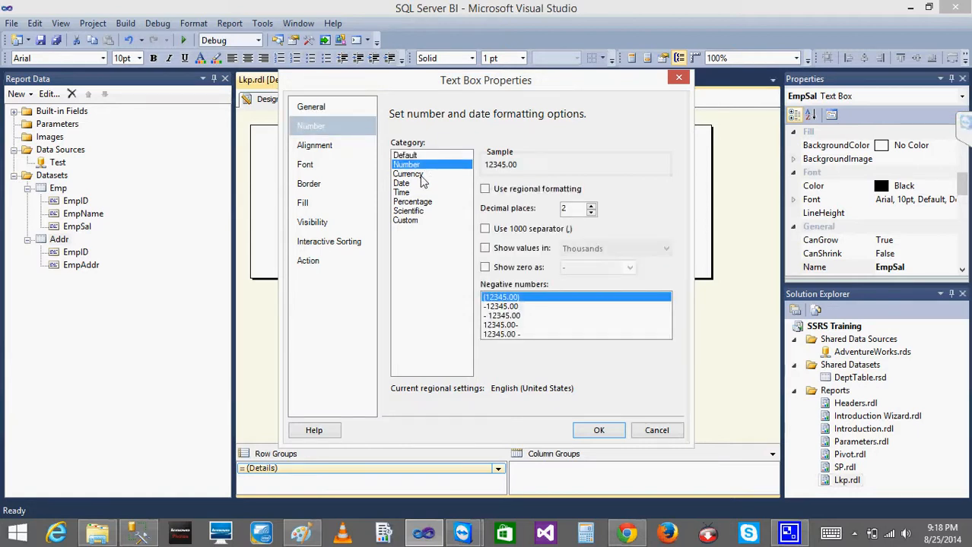
Examine the Currency, Date, Time, Percentage, Scientific and Custom format categories, finishing on Number.
{"action": "left_click", "coordinate": [421, 175]}
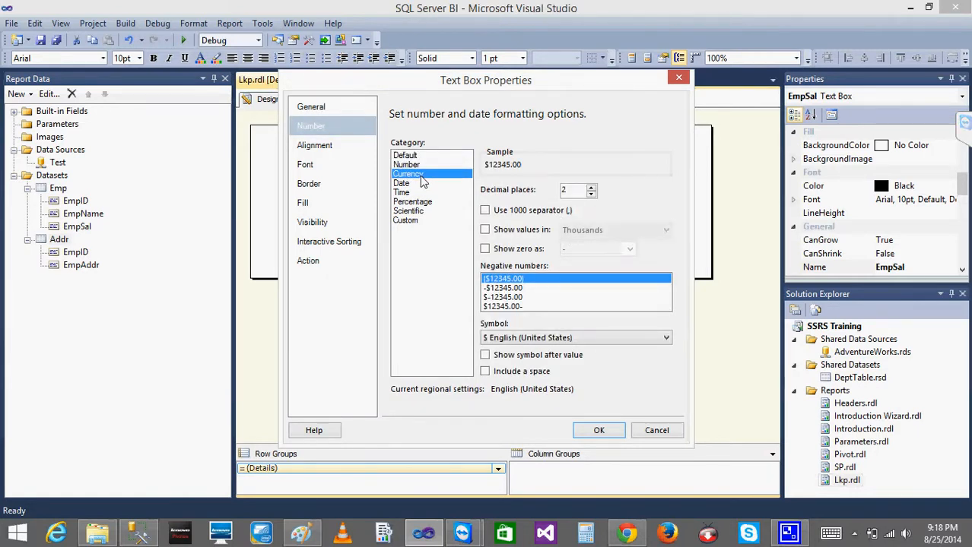
{"action": "left_click", "coordinate": [414, 184]}
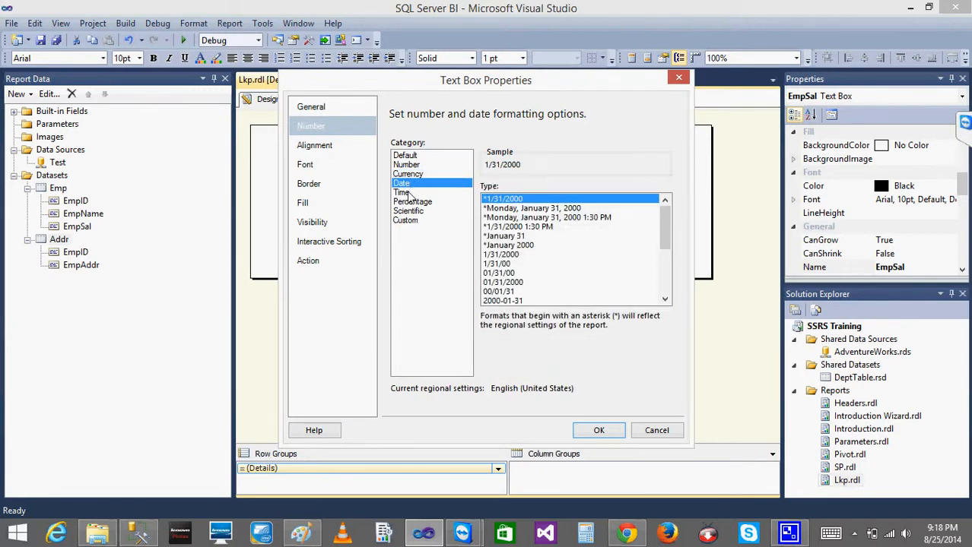
{"action": "left_click", "coordinate": [409, 193]}
{"action": "left_click", "coordinate": [428, 203]}
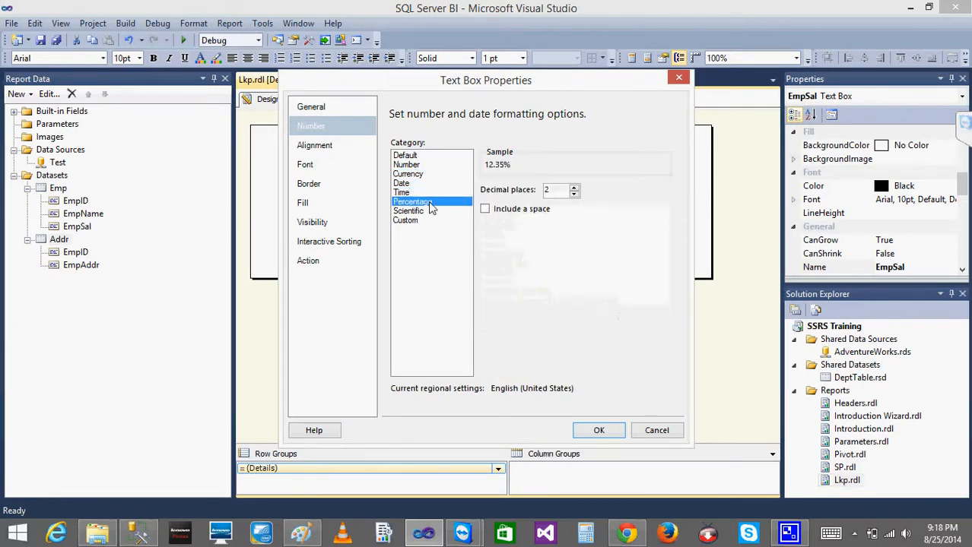
{"action": "left_click", "coordinate": [416, 213]}
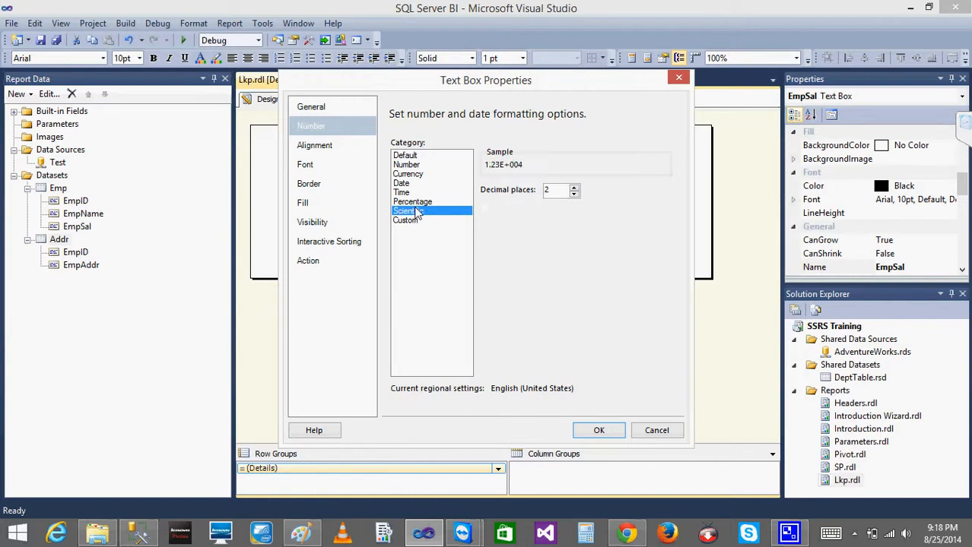
{"action": "left_click", "coordinate": [405, 222]}
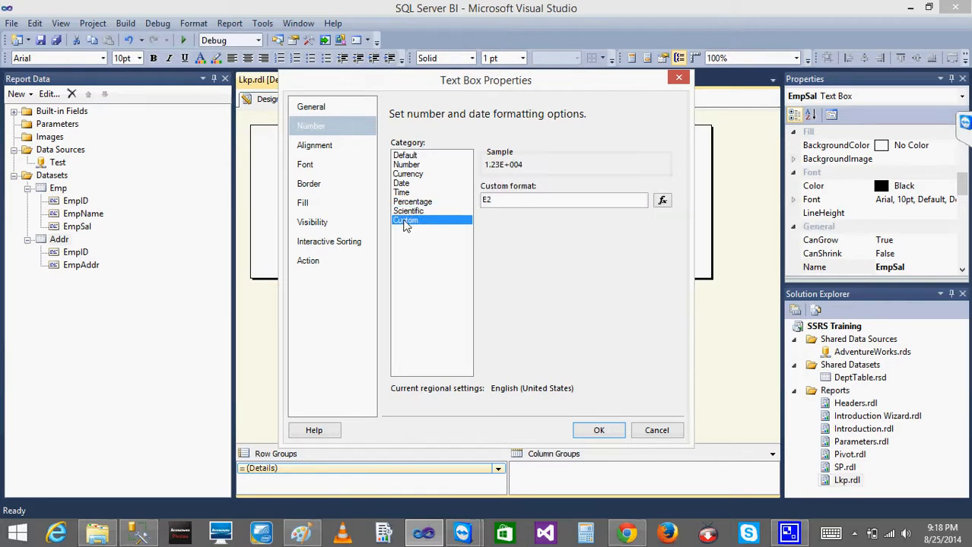
{"action": "left_click", "coordinate": [408, 165]}
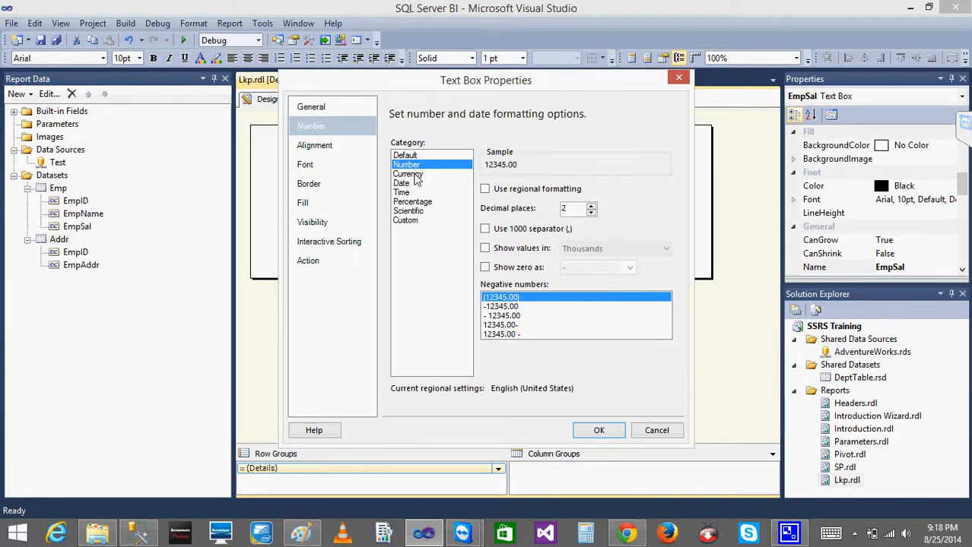
{"action": "left_click", "coordinate": [411, 174]}
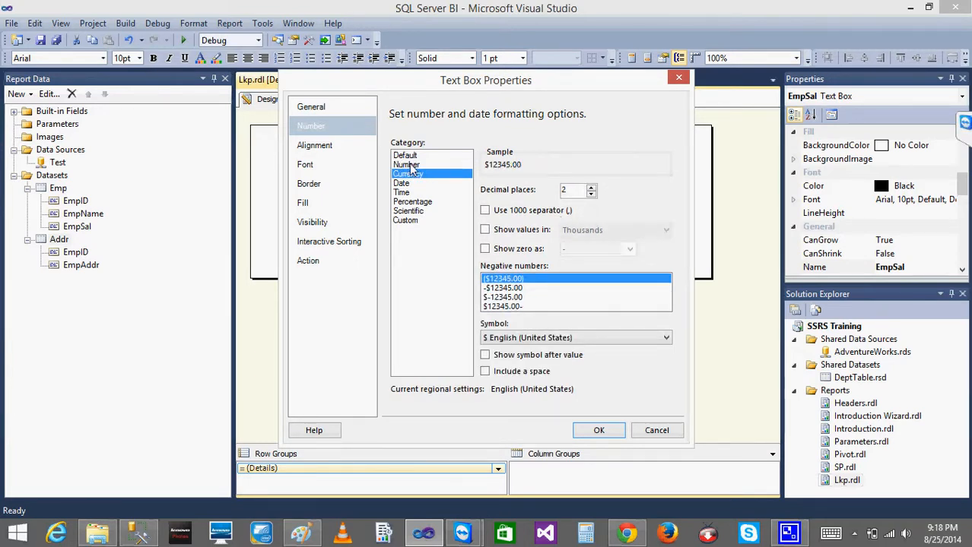
{"action": "left_click", "coordinate": [409, 165]}
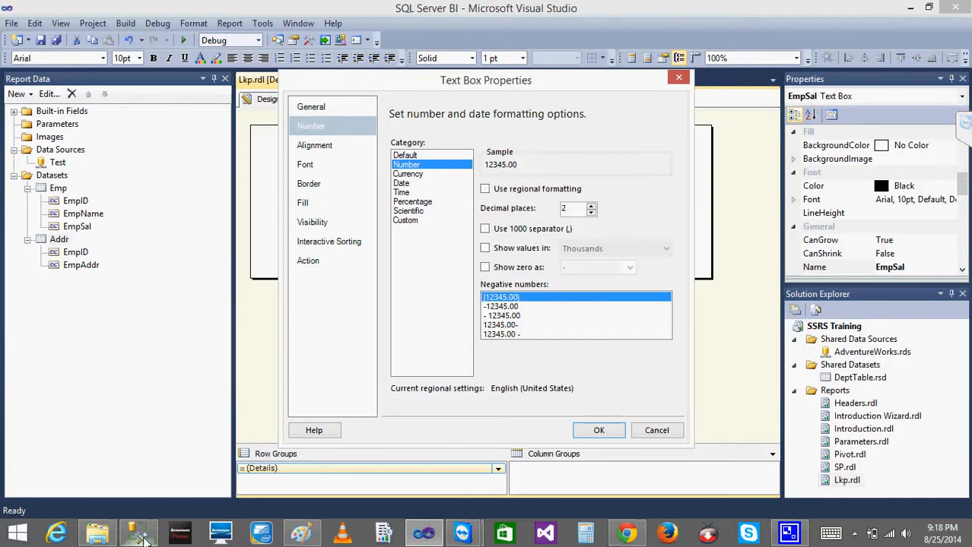
Check the EmpSal column's data type under dbo.R_Emp in SQL Server Management Studio, and return to the report.
{"action": "left_click", "coordinate": [146, 537]}
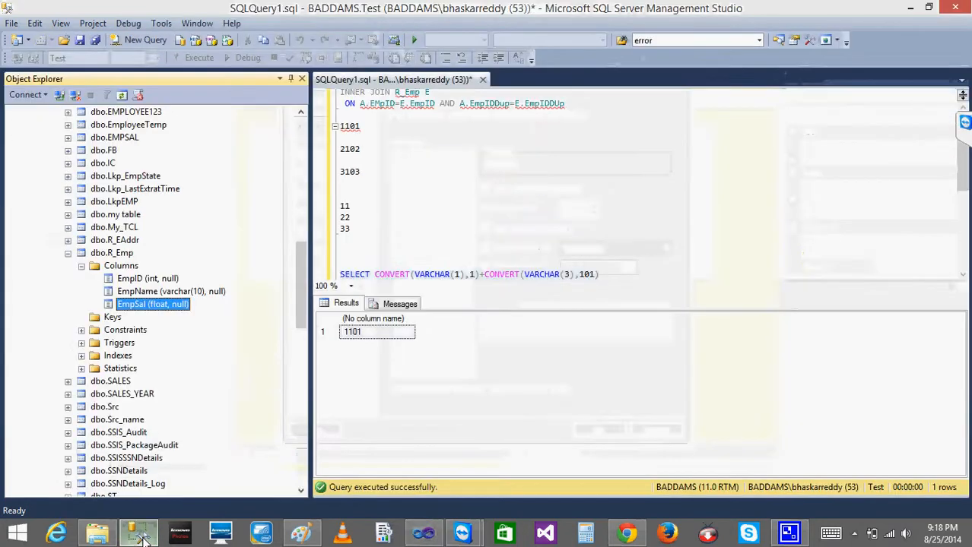
{"action": "left_click", "coordinate": [138, 536]}
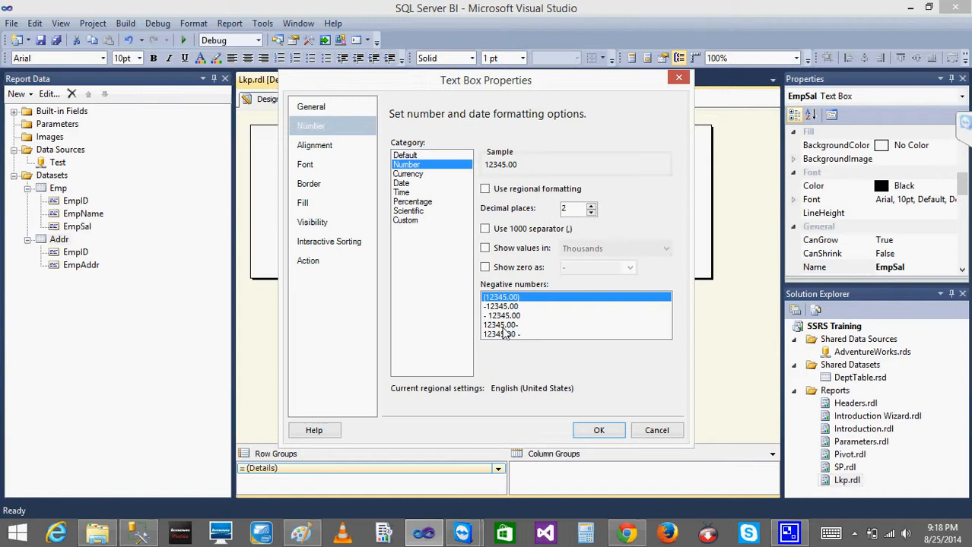
Compare the negative number styles of the Number category, finishing on the parenthesised style (12345.00).
{"action": "left_click", "coordinate": [502, 328]}
{"action": "left_click", "coordinate": [492, 309]}
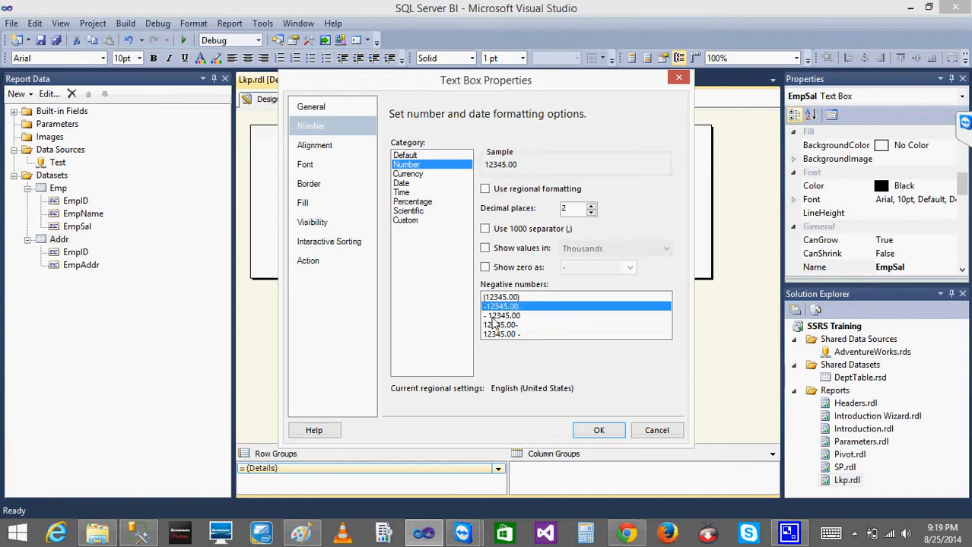
{"action": "left_click", "coordinate": [502, 327]}
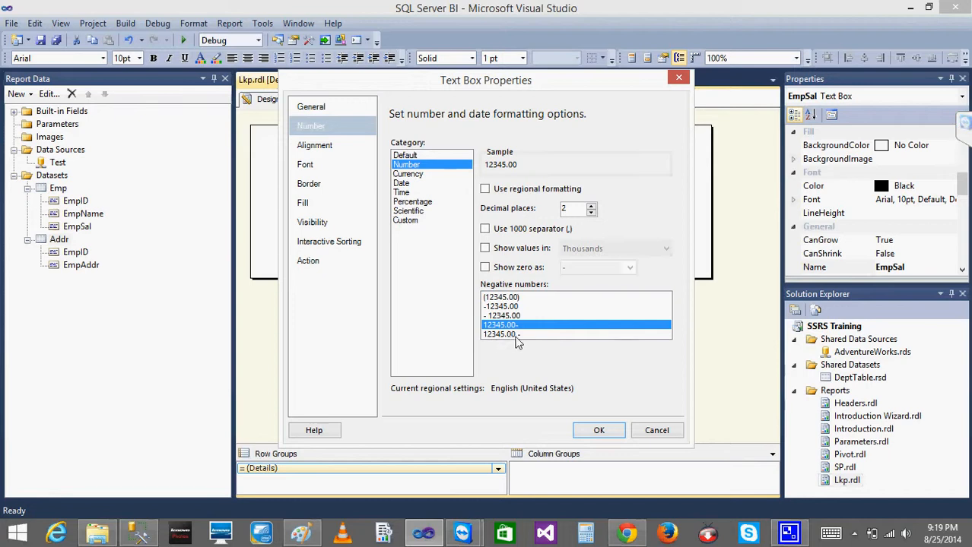
{"action": "left_click", "coordinate": [510, 298]}
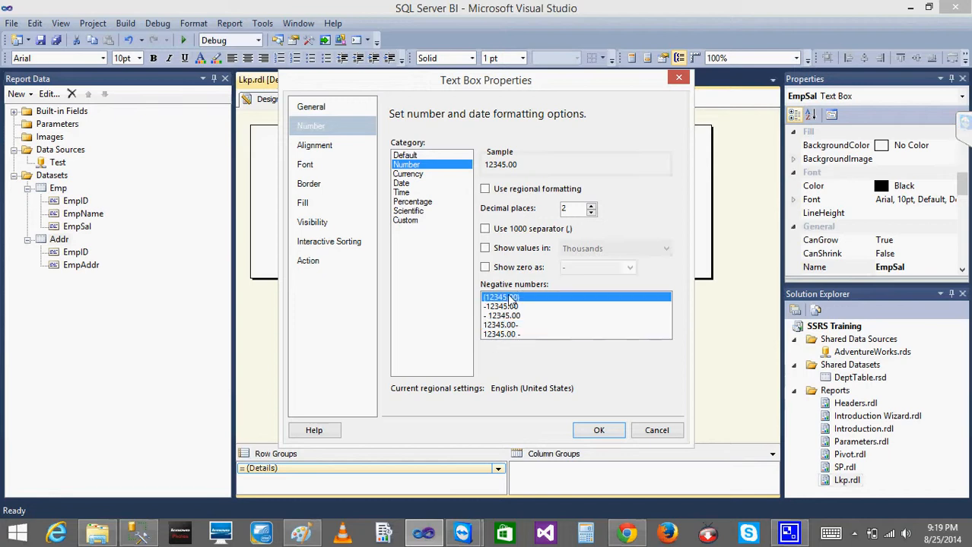
{"action": "left_click", "coordinate": [507, 307]}
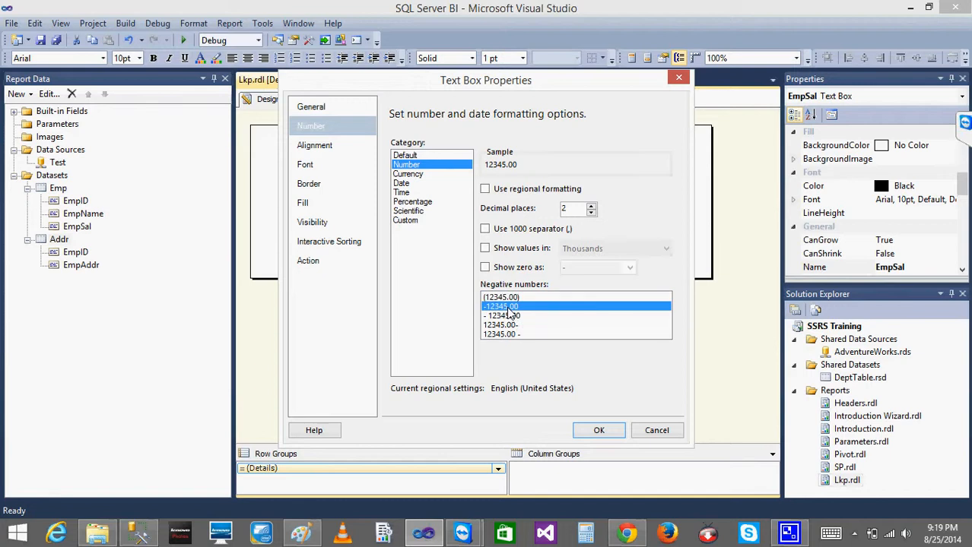
{"action": "left_click", "coordinate": [507, 315]}
{"action": "left_click", "coordinate": [507, 297]}
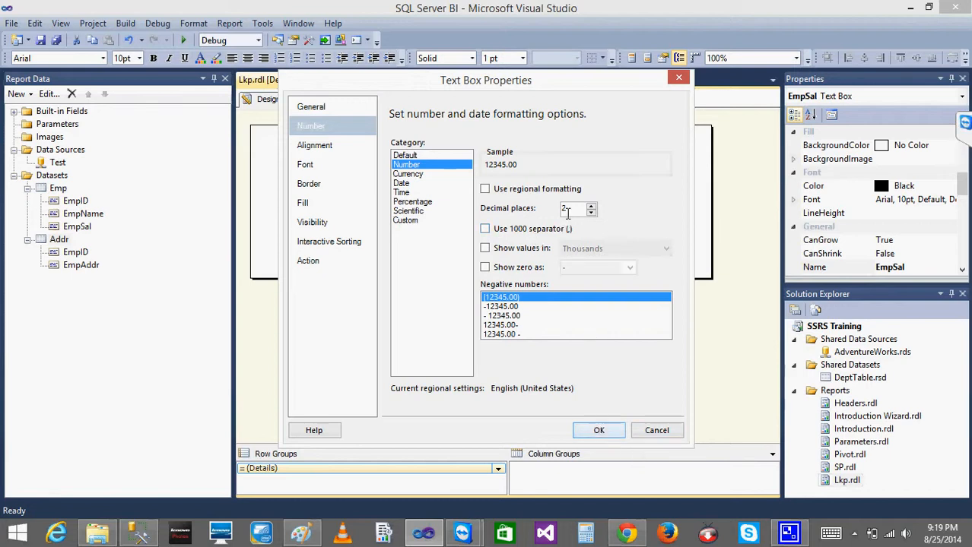
Apply the Number format with 2 decimal places to the [EmpSal] text box and check it in the report preview.
{"action": "left_click", "coordinate": [599, 430]}
{"action": "left_click", "coordinate": [316, 99]}
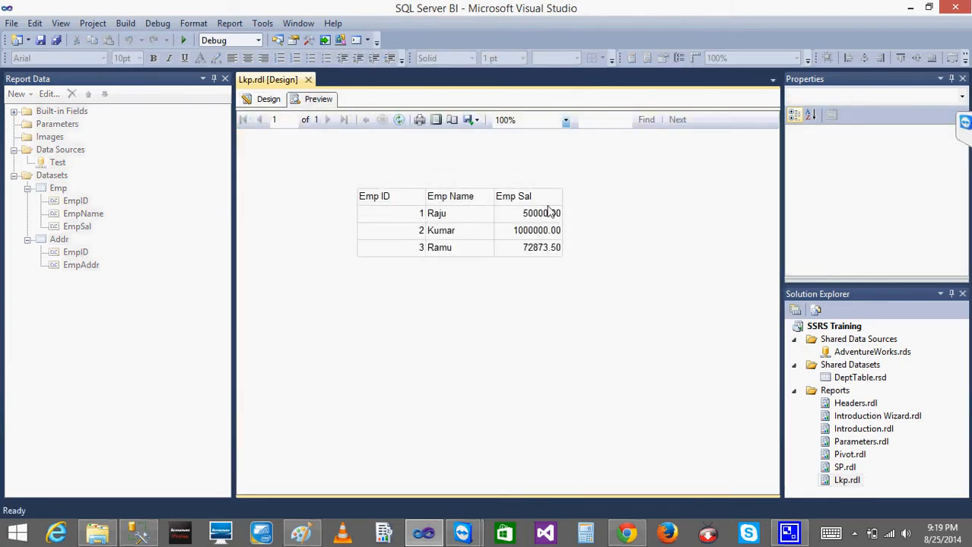
{"action": "left_click", "coordinate": [272, 101]}
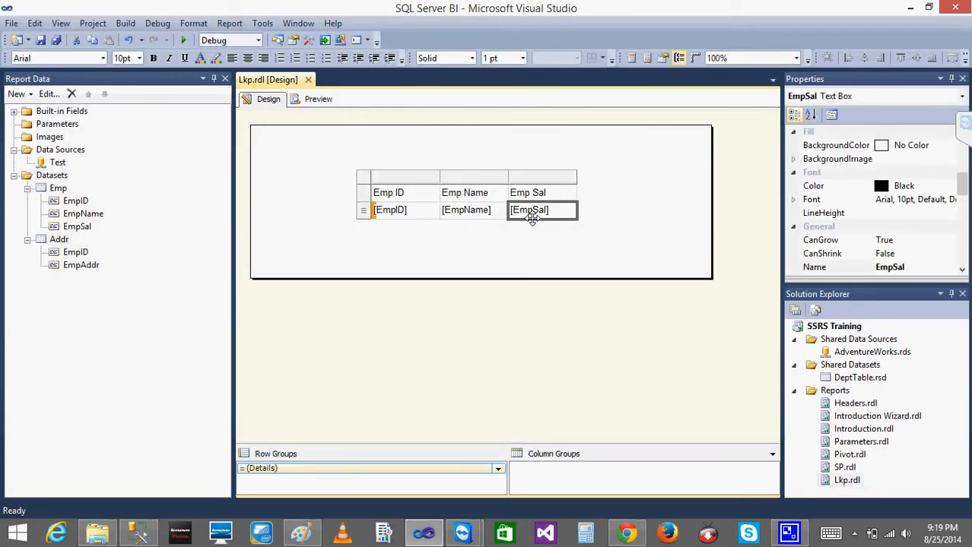
{"action": "left_click", "coordinate": [317, 99]}
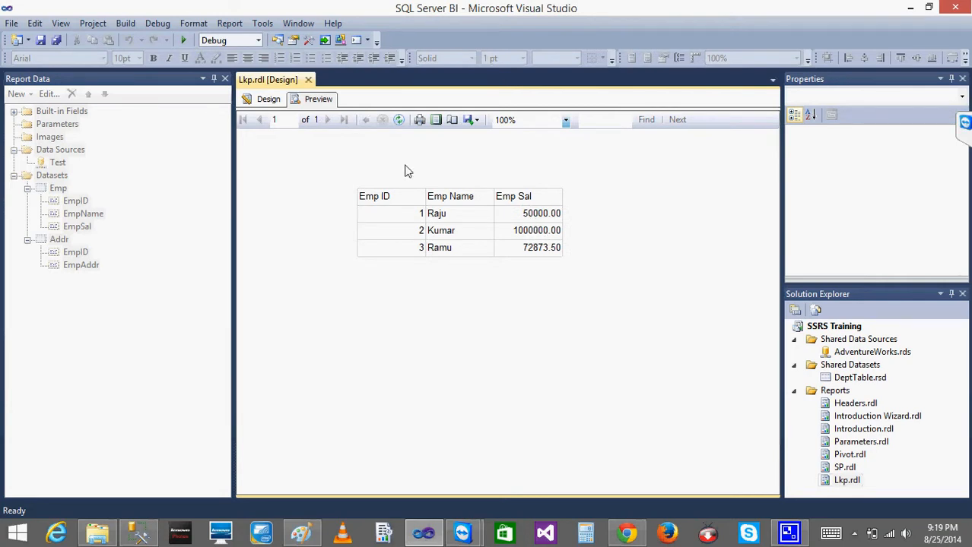
{"action": "left_click", "coordinate": [268, 101]}
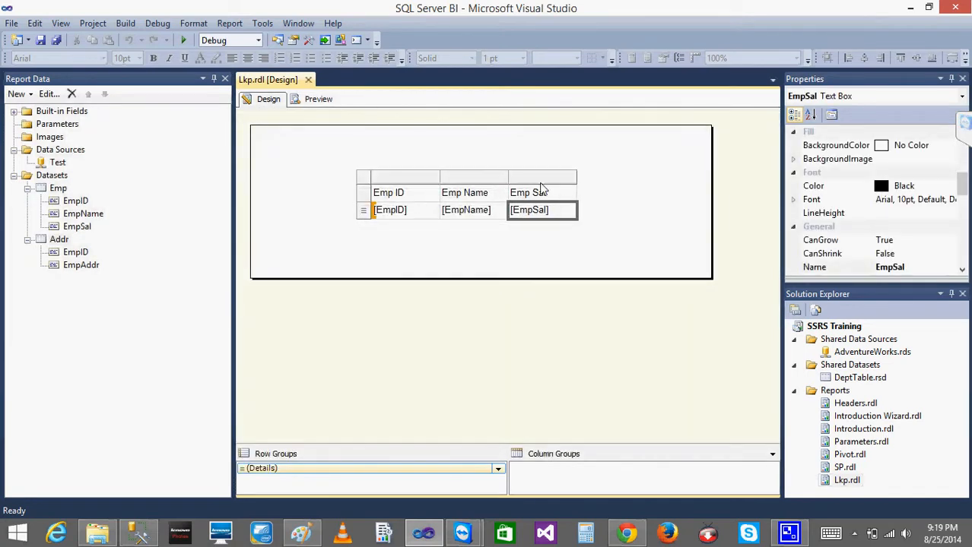
Turn on the 1000 separator for the [EmpSal] text box's Number format, apply it and preview the report.
{"action": "right_click", "coordinate": [544, 212]}
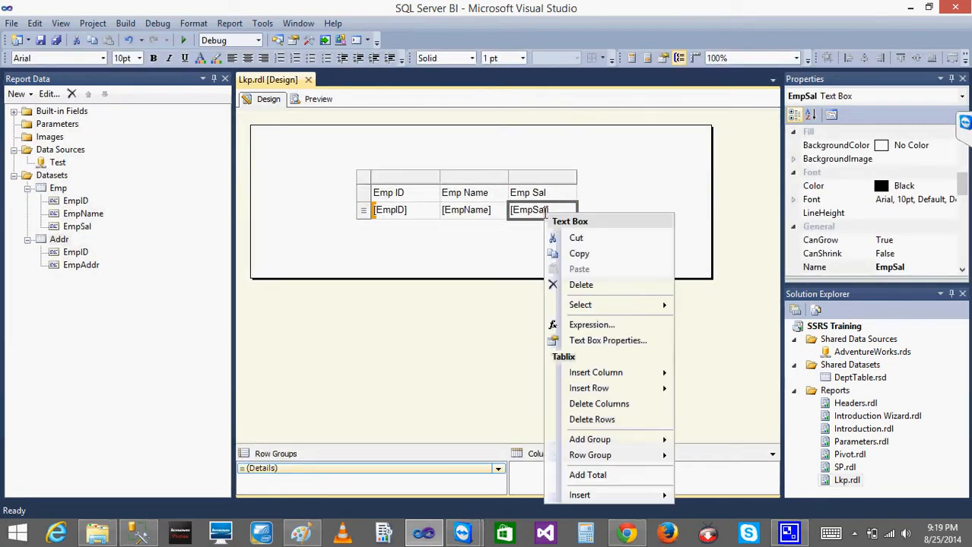
{"action": "left_click", "coordinate": [629, 341]}
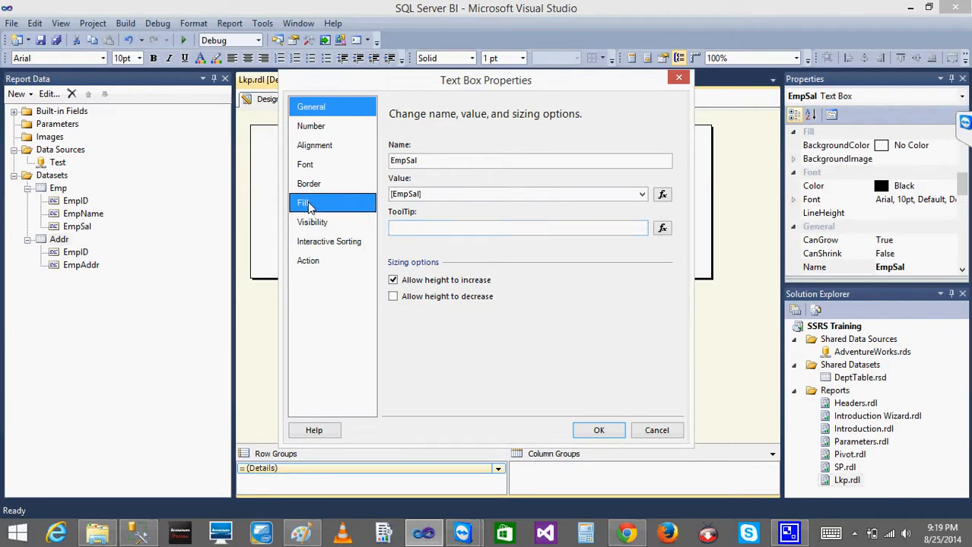
{"action": "left_click", "coordinate": [310, 126]}
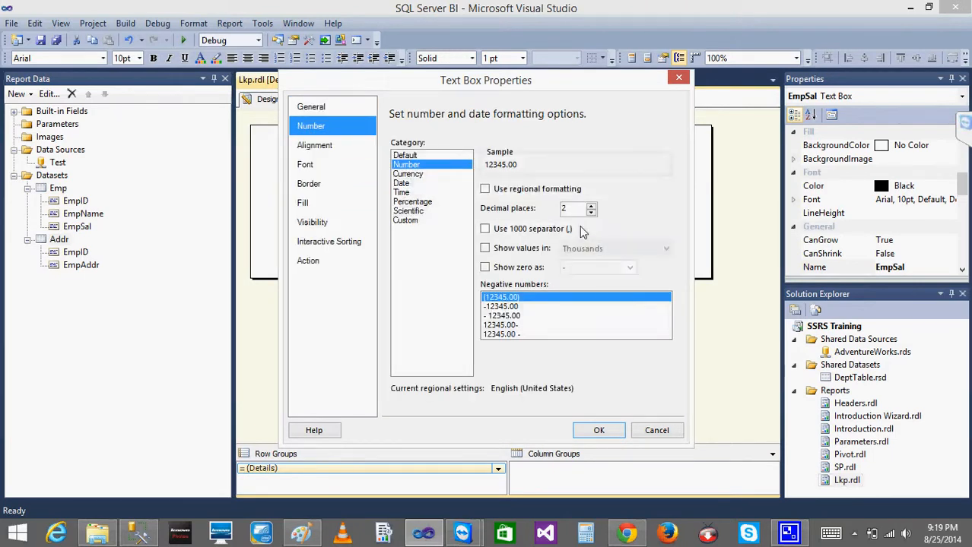
{"action": "left_click", "coordinate": [485, 230]}
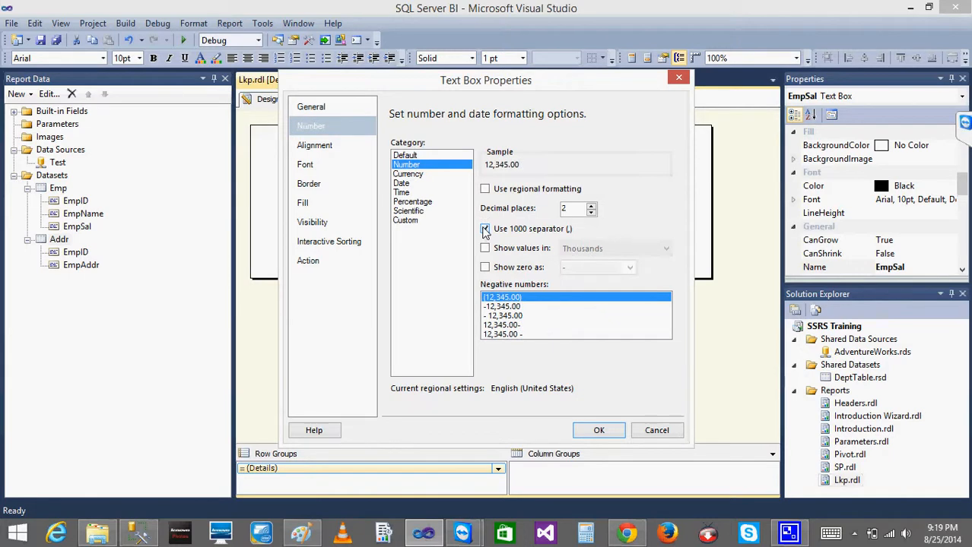
{"action": "left_click", "coordinate": [598, 430]}
{"action": "left_click", "coordinate": [317, 99]}
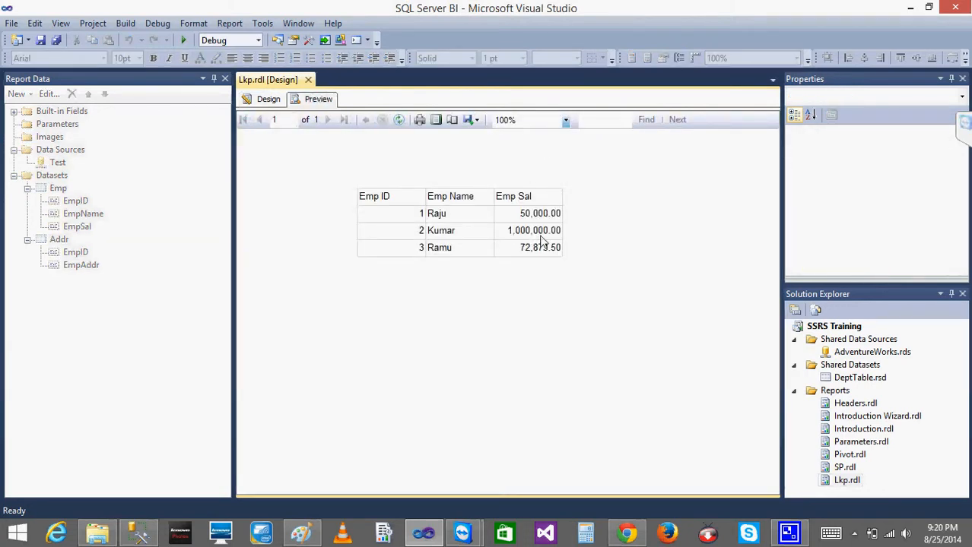
Switch the [EmpSal] text box's number format to Custom and clear its existing format expression.
{"action": "left_click", "coordinate": [266, 98]}
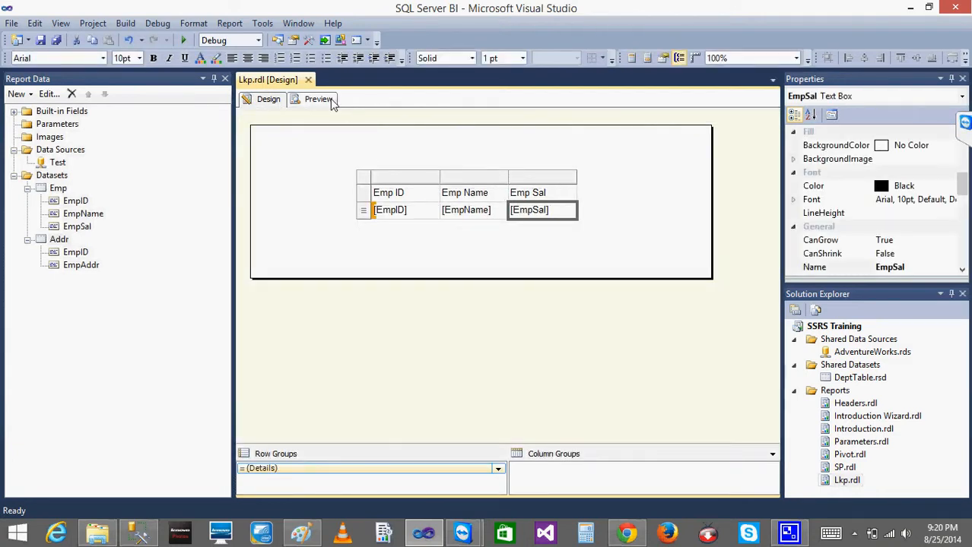
{"action": "right_click", "coordinate": [523, 217]}
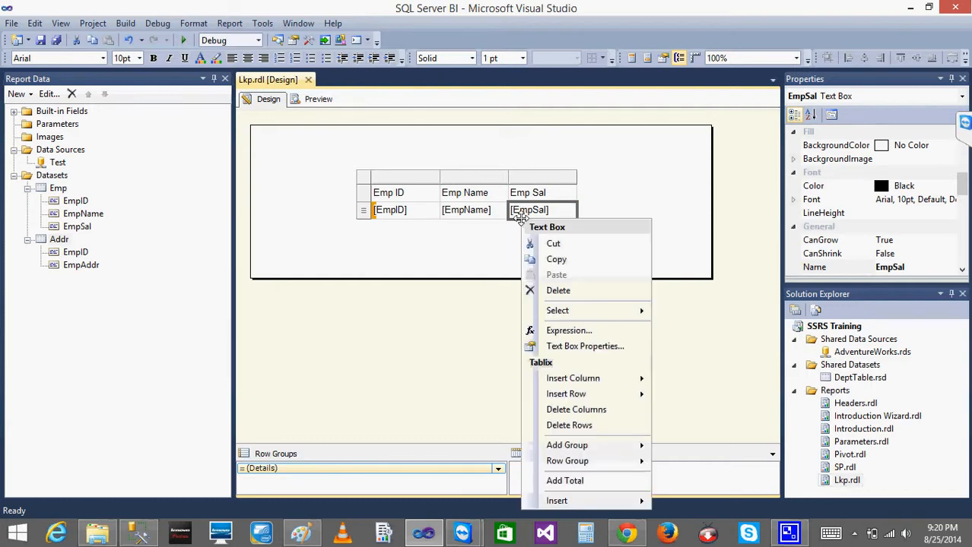
{"action": "left_click", "coordinate": [583, 346]}
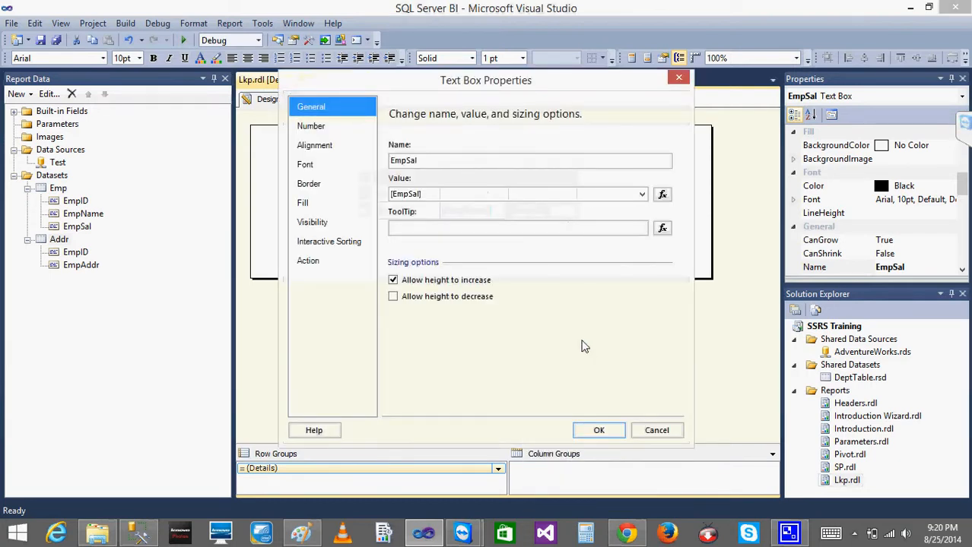
{"action": "left_click", "coordinate": [304, 127]}
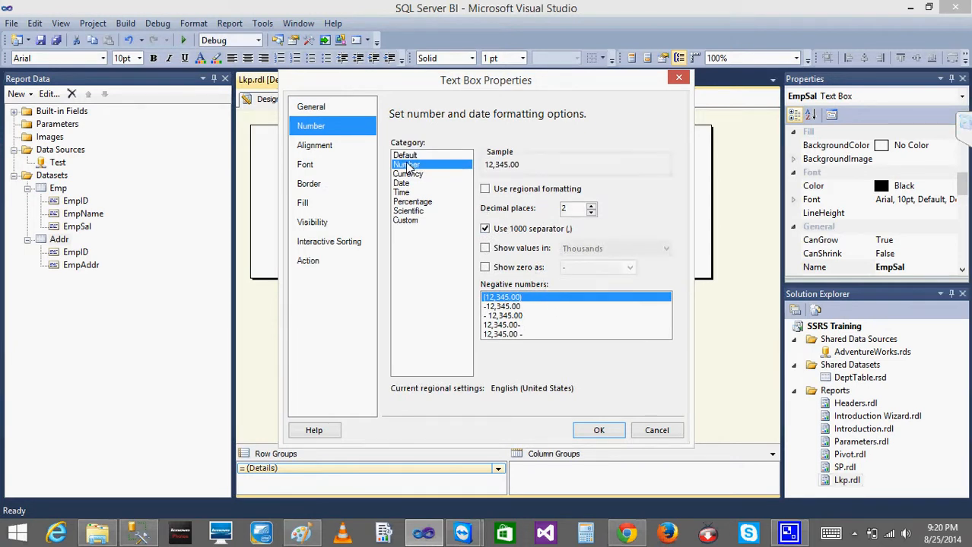
{"action": "left_click", "coordinate": [409, 221]}
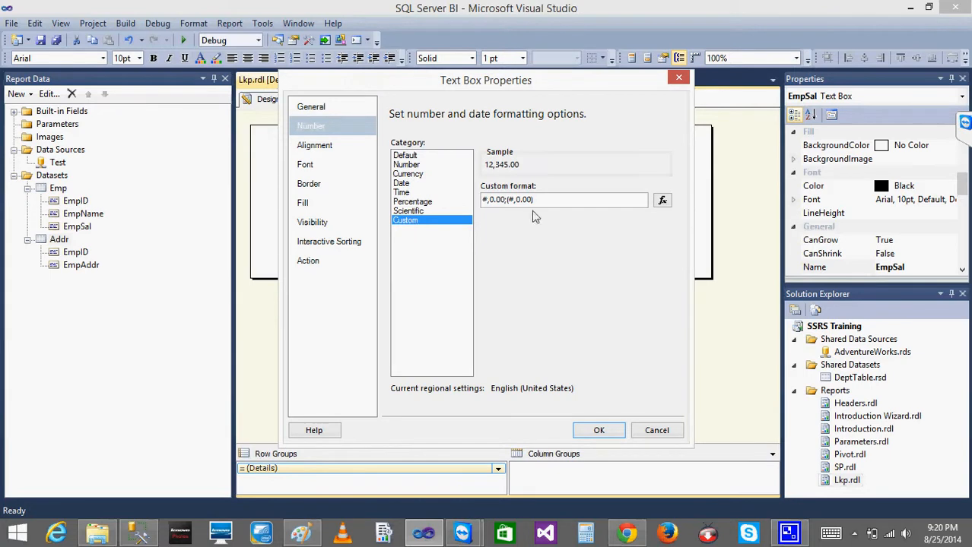
{"action": "left_click", "coordinate": [663, 201]}
{"action": "left_click_drag", "start_coordinate": [387, 129], "coordinate": [285, 116]}
{"action": "key", "text": "Delete"}
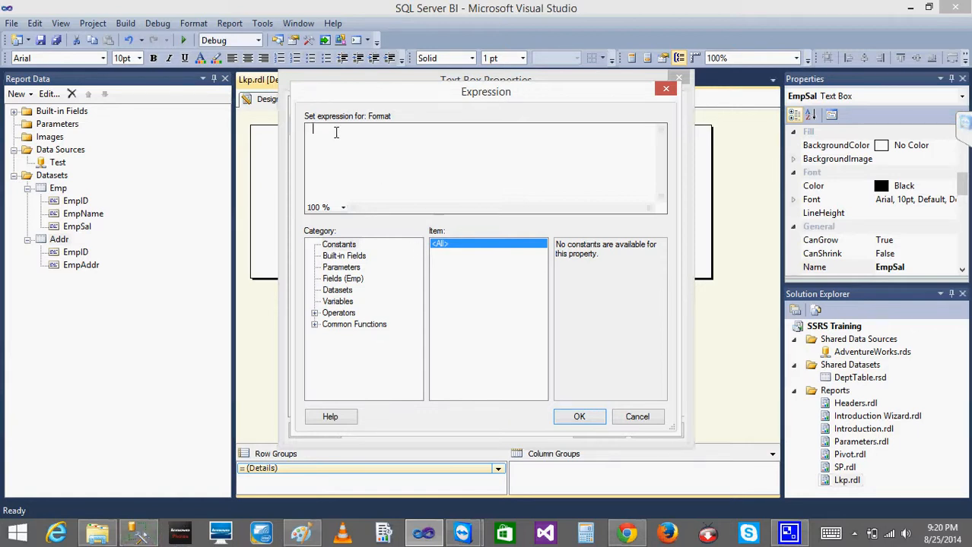
Enter #,#.00 as the first part of the custom format expression, removing the auto-completed word Compare.
{"action": "type", "text": "#,#.00"}
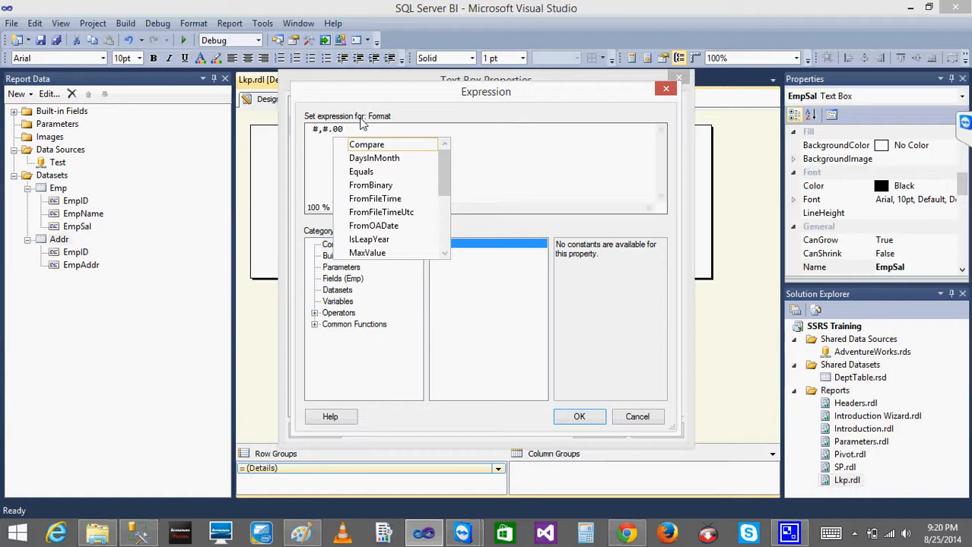
{"action": "key", "text": "BackSpace"}
{"action": "key", "text": "BackSpace"}
{"action": "type", "text": "Compare,"}
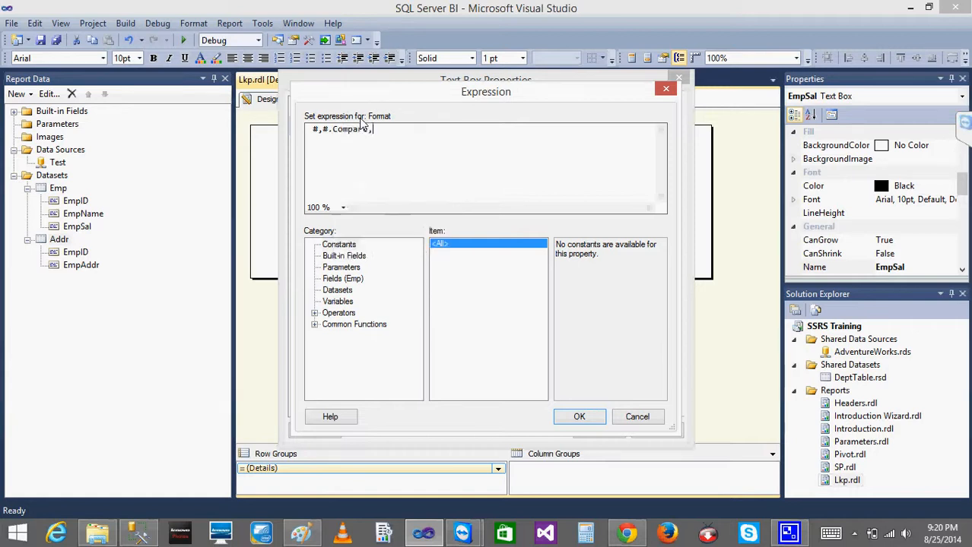
{"action": "key", "text": "BackSpace"}
{"action": "key", "text": "BackSpace"}
{"action": "key", "text": "BackSpace"}
{"action": "key", "text": "BackSpace"}
{"action": "key", "text": "BackSpace"}
{"action": "type", "text": "00"}
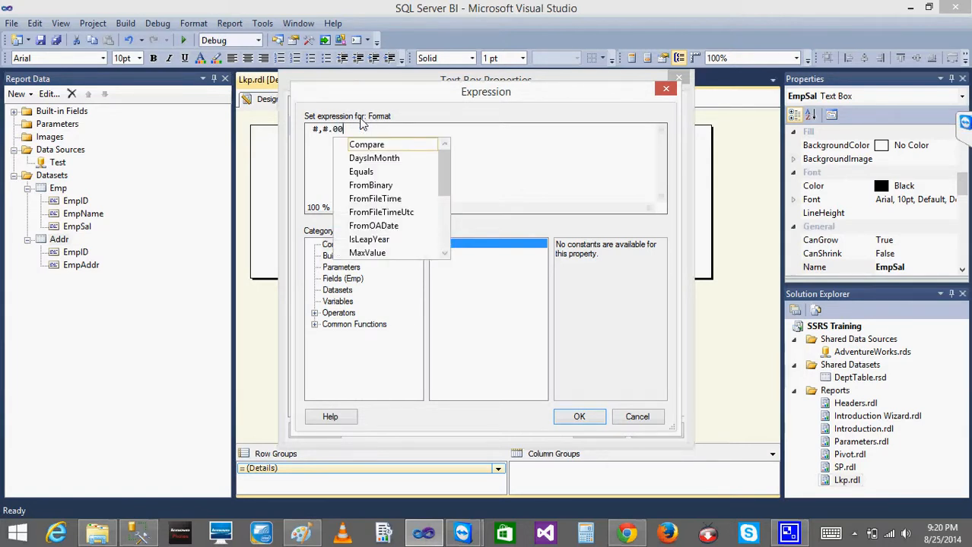
{"action": "type", "text": ","}
{"action": "key", "text": "BackSpace"}
{"action": "key", "text": "BackSpace"}
{"action": "key", "text": "BackSpace"}
{"action": "key", "text": "BackSpace"}
{"action": "key", "text": "BackSpace"}
{"action": "key", "text": "BackSpace"}
{"action": "key", "text": "BackSpace"}
{"action": "key", "text": "BackSpace"}
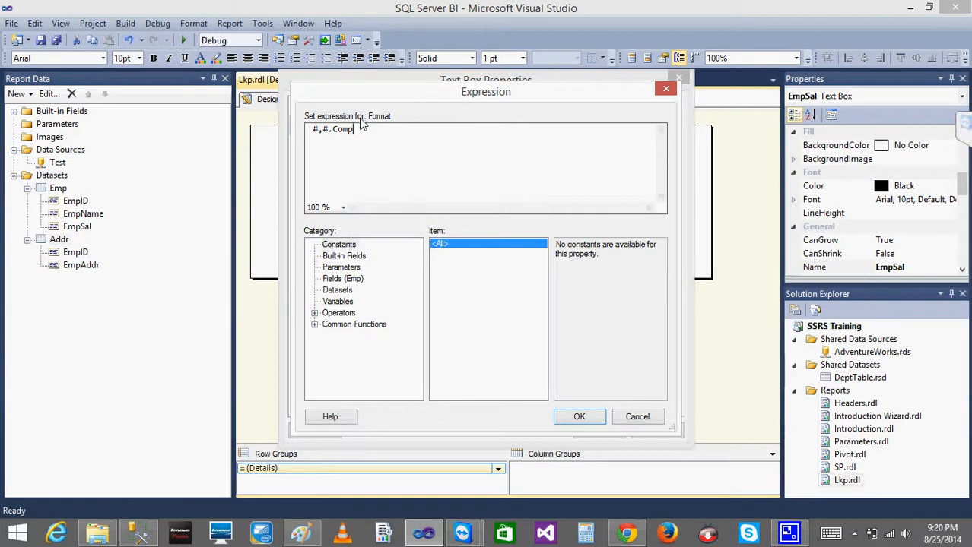
{"action": "type", "text": "00"}
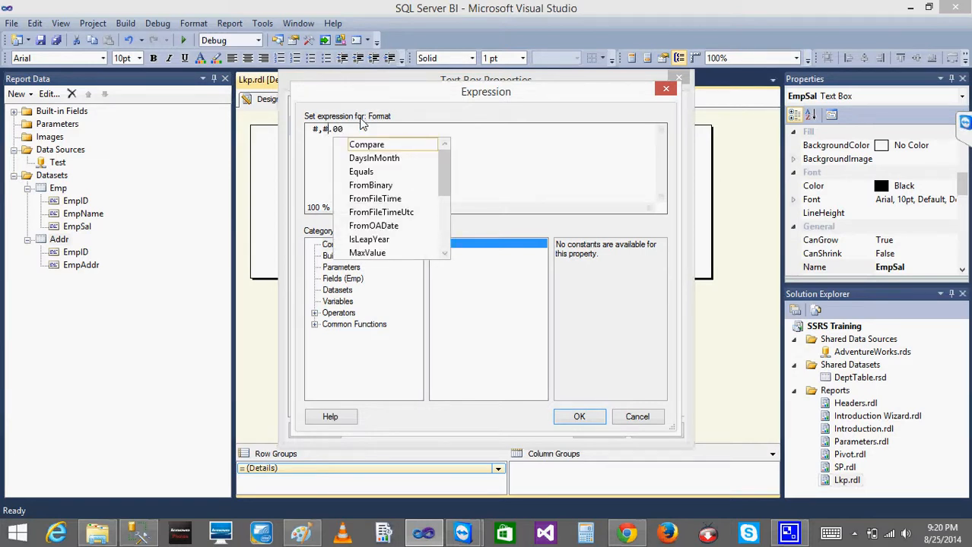
Complete the custom format as "#,#.00,(#,#.00)" enclosed in double quotes, apply it and preview the report.
{"action": "key", "text": "Home"}
{"action": "type", "text": "\""}
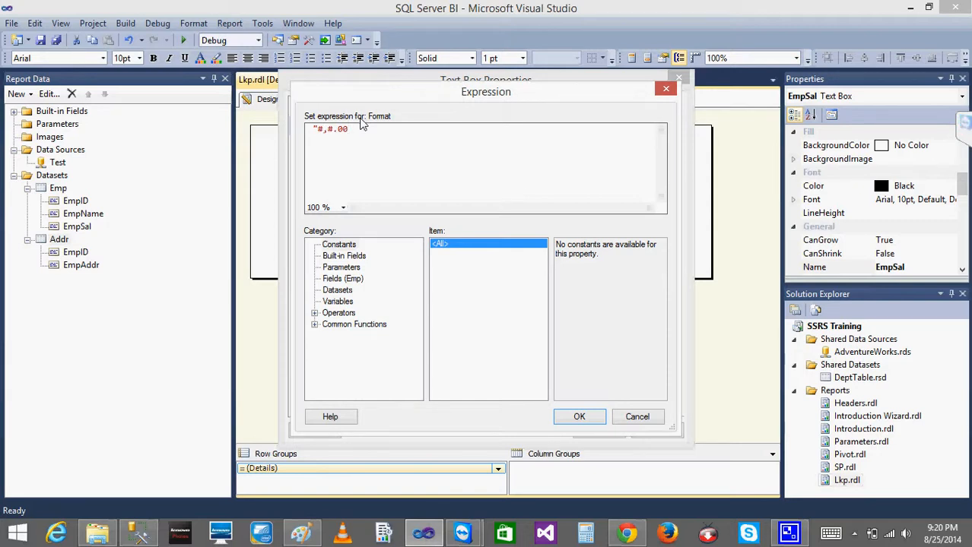
{"action": "key", "text": "Right"}
{"action": "left_click", "coordinate": [578, 419]}
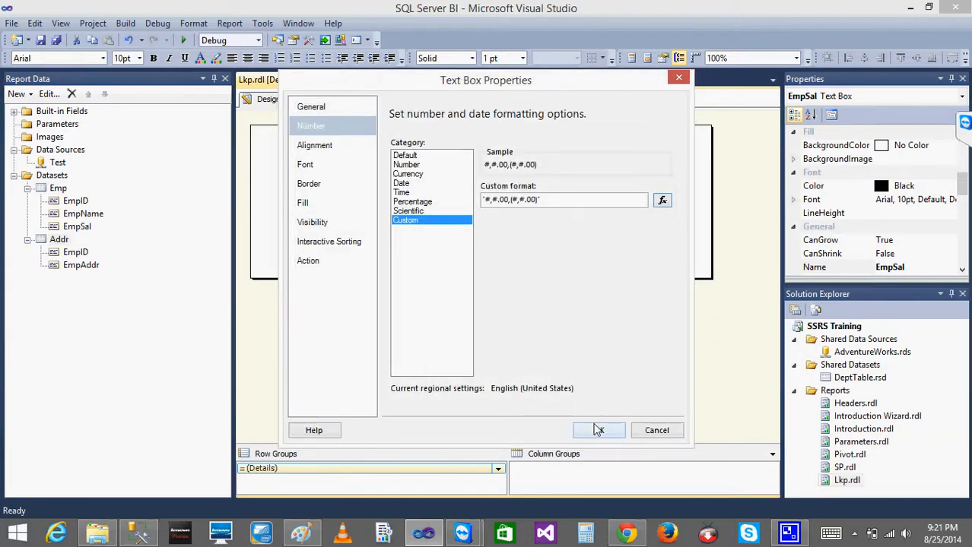
{"action": "left_click", "coordinate": [597, 430]}
{"action": "left_click", "coordinate": [316, 99]}
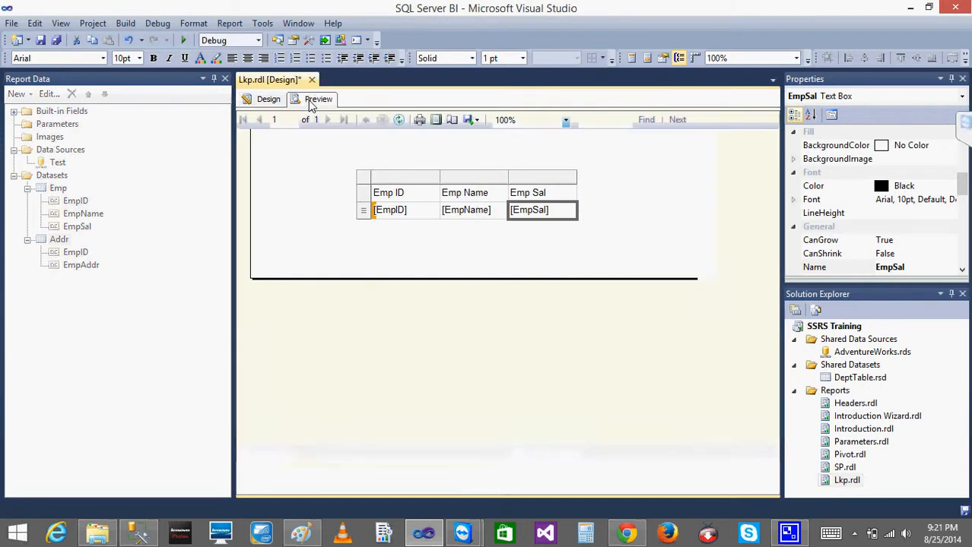
Remove the quotation marks so the [EmpSal] custom format reads #,#.00,(#,#.00), apply it and preview the report.
{"action": "left_click", "coordinate": [261, 99]}
{"action": "right_click", "coordinate": [534, 213]}
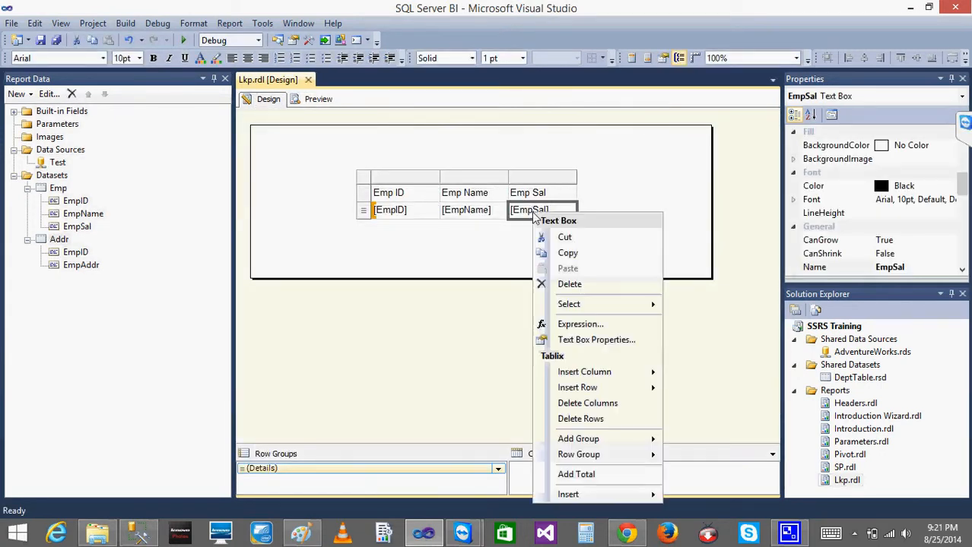
{"action": "left_click", "coordinate": [618, 346]}
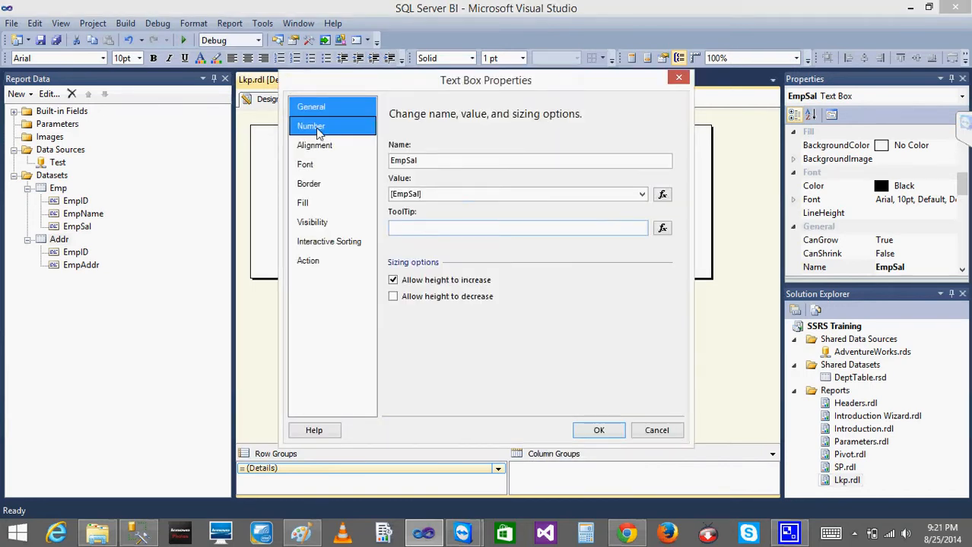
{"action": "left_click", "coordinate": [318, 129]}
{"action": "left_click", "coordinate": [663, 201]}
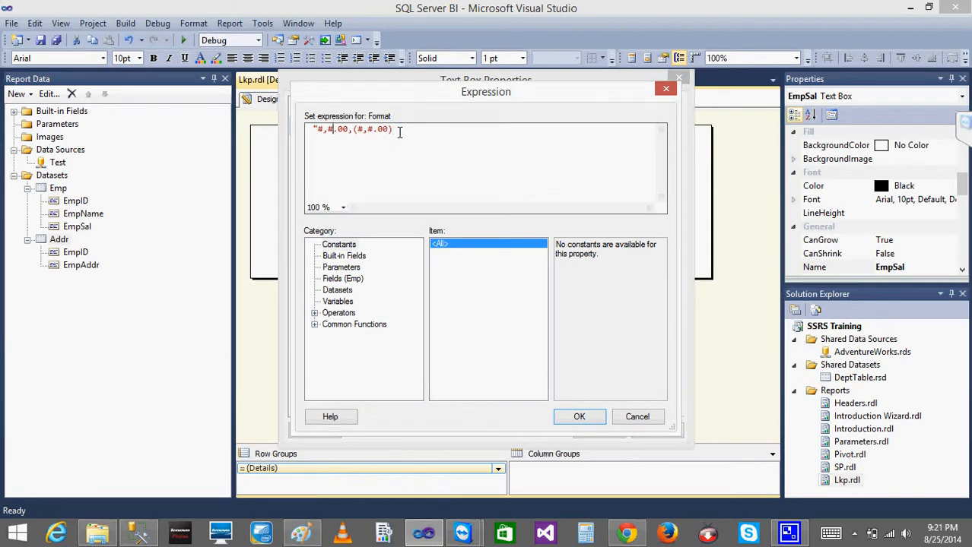
{"action": "type", "text": "="}
{"action": "key", "text": "BackSpace"}
{"action": "type", "text": "="}
{"action": "key", "text": "BackSpace"}
{"action": "left_click", "coordinate": [577, 418]}
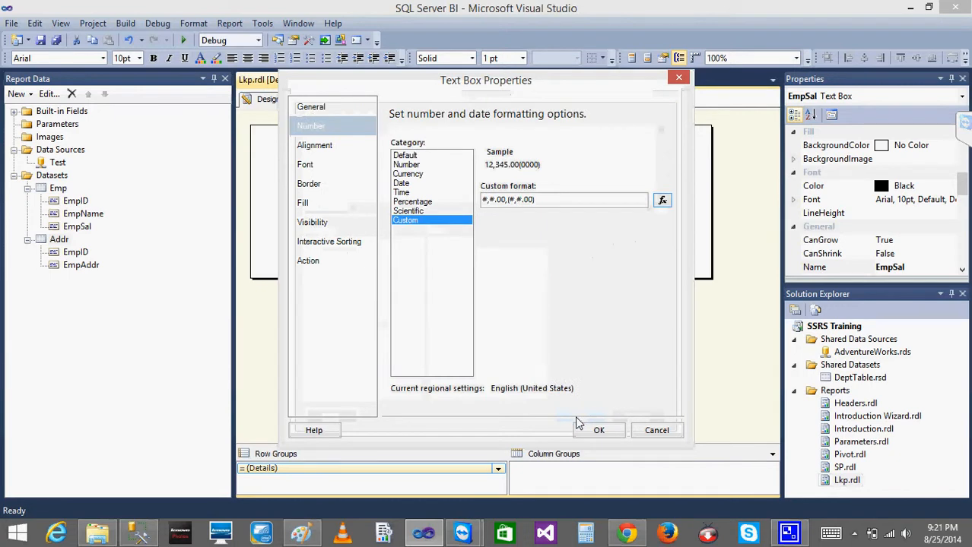
{"action": "left_click", "coordinate": [590, 429]}
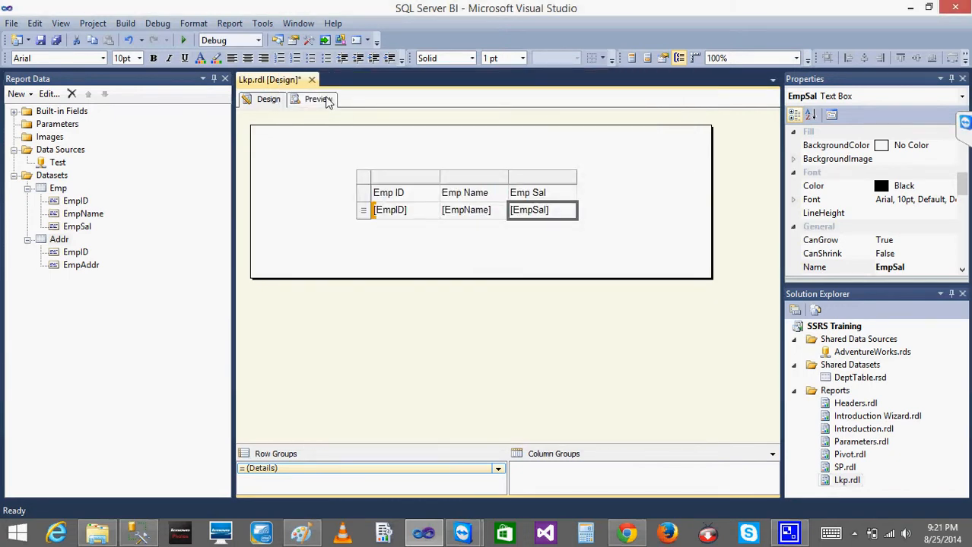
{"action": "left_click", "coordinate": [327, 101]}
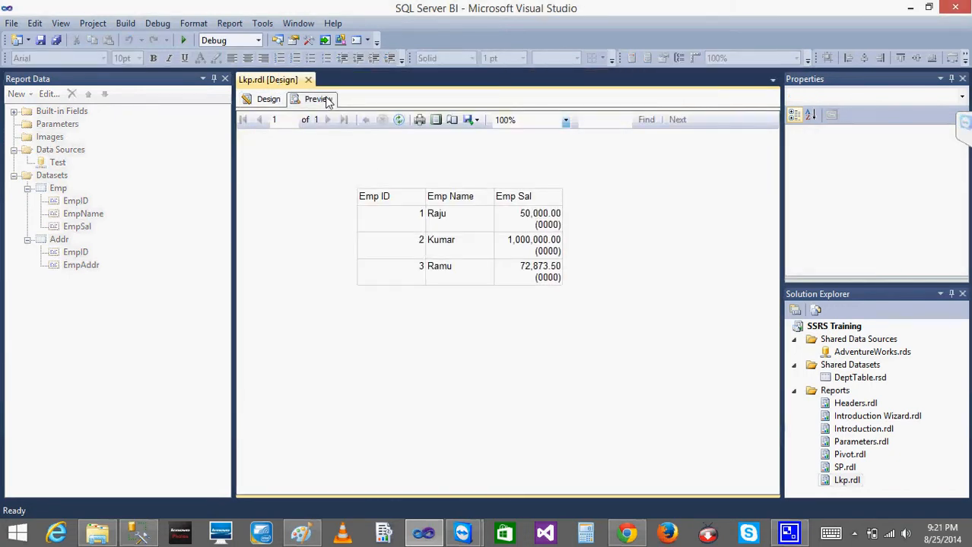
Replace the comma before the parentheses with a semicolon, making the [EmpSal] format #,#.00;(#,#.00), apply it and preview the report.
{"action": "left_click", "coordinate": [268, 104]}
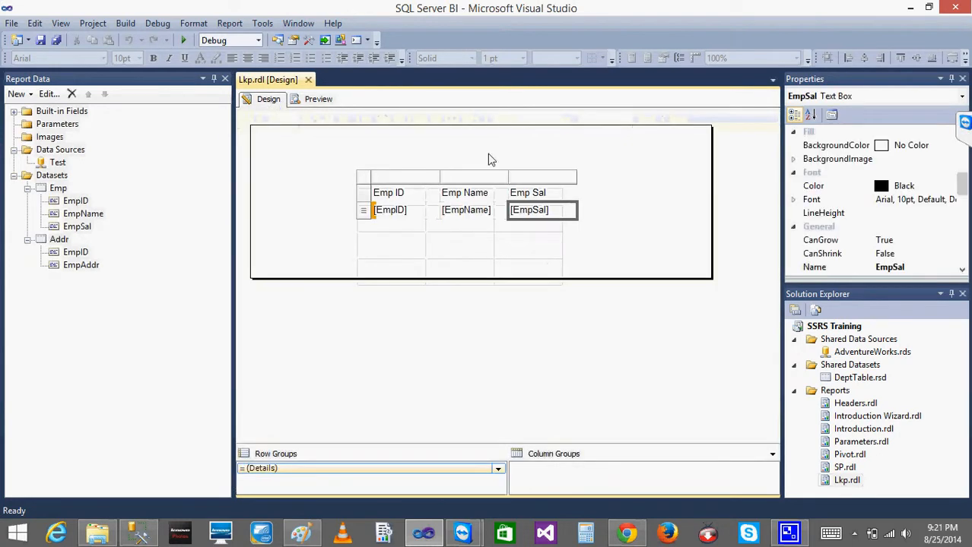
{"action": "right_click", "coordinate": [532, 218]}
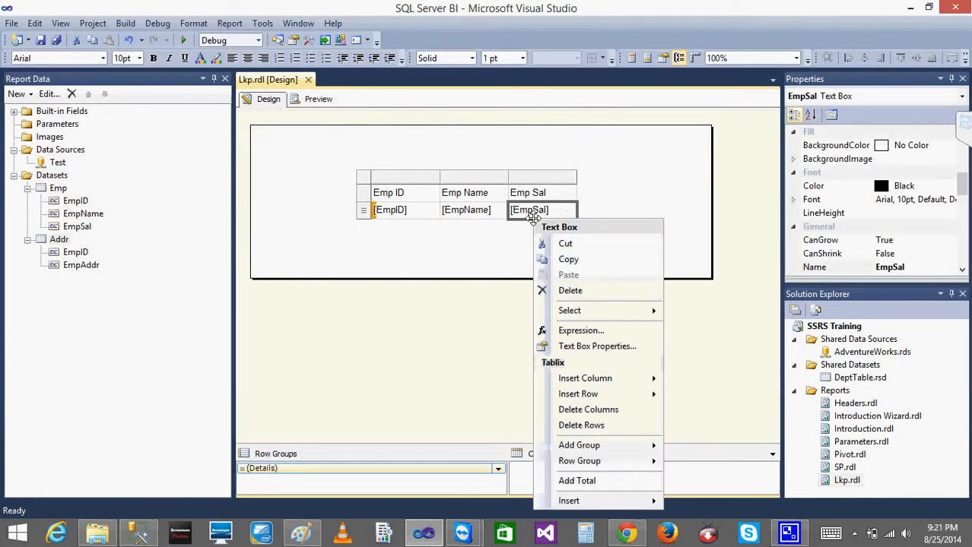
{"action": "left_click", "coordinate": [588, 347]}
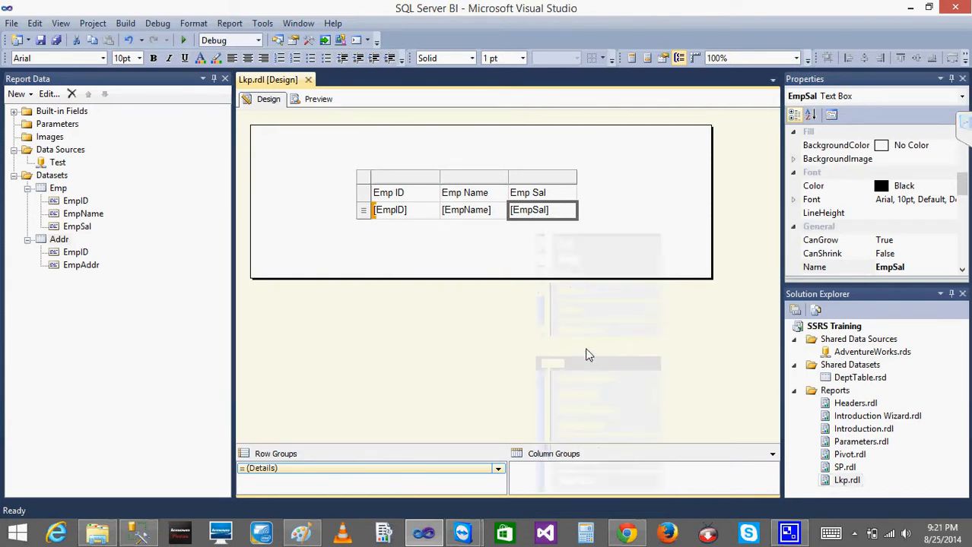
{"action": "left_click", "coordinate": [314, 128]}
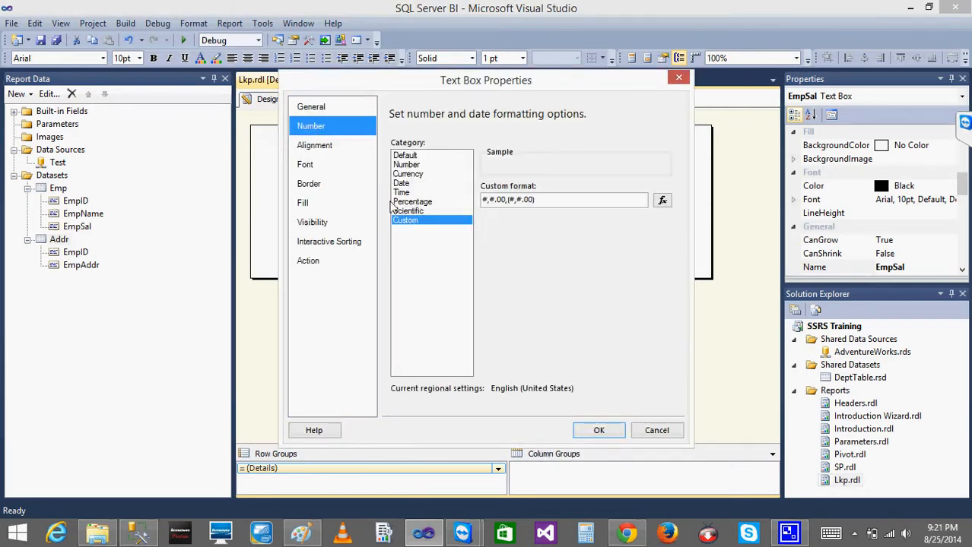
{"action": "left_click", "coordinate": [663, 201]}
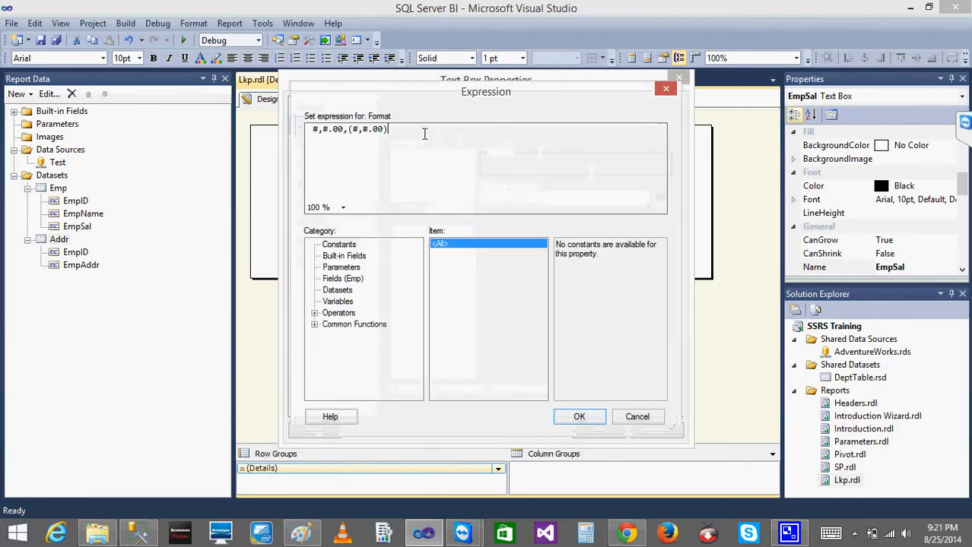
{"action": "left_click", "coordinate": [348, 129]}
{"action": "key", "text": "BackSpace"}
{"action": "type", "text": ";"}
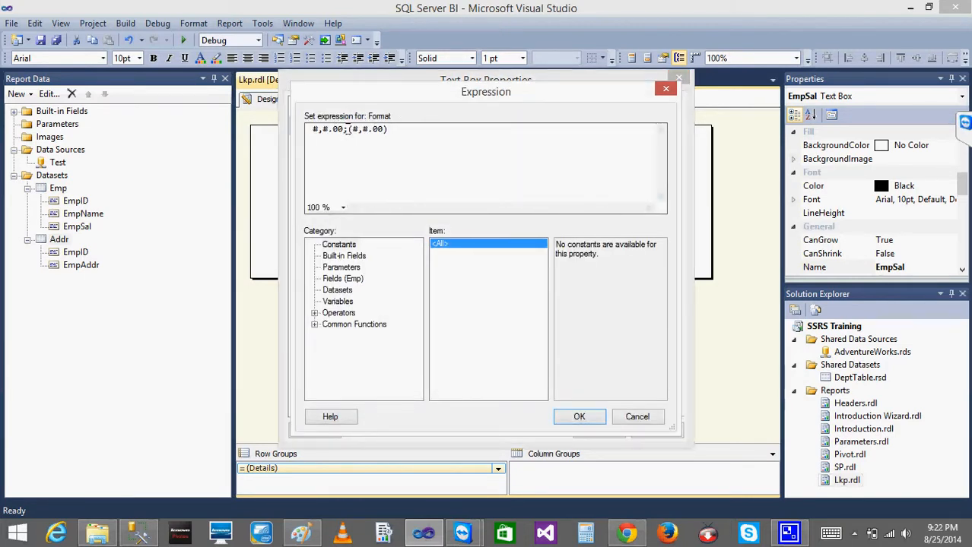
{"action": "left_click", "coordinate": [579, 417]}
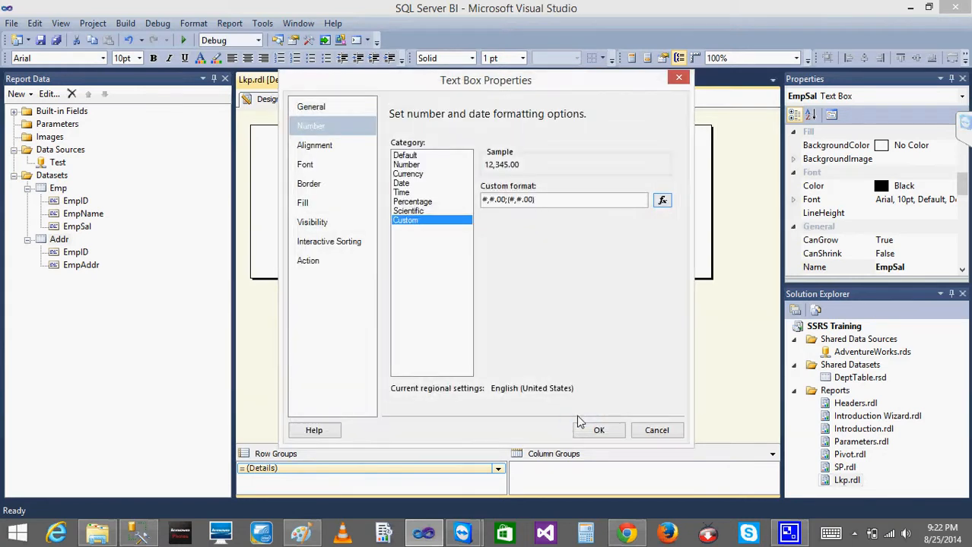
{"action": "left_click", "coordinate": [599, 430]}
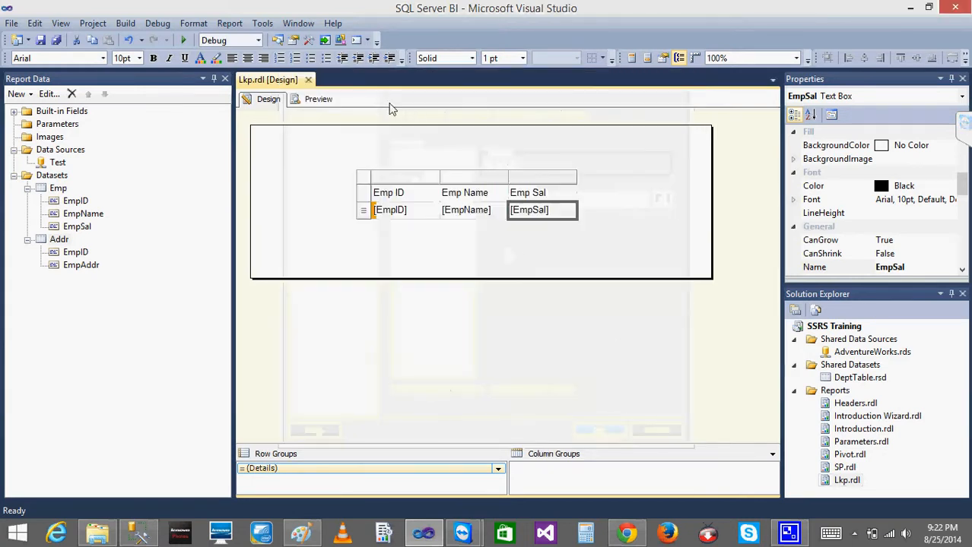
{"action": "left_click", "coordinate": [318, 100]}
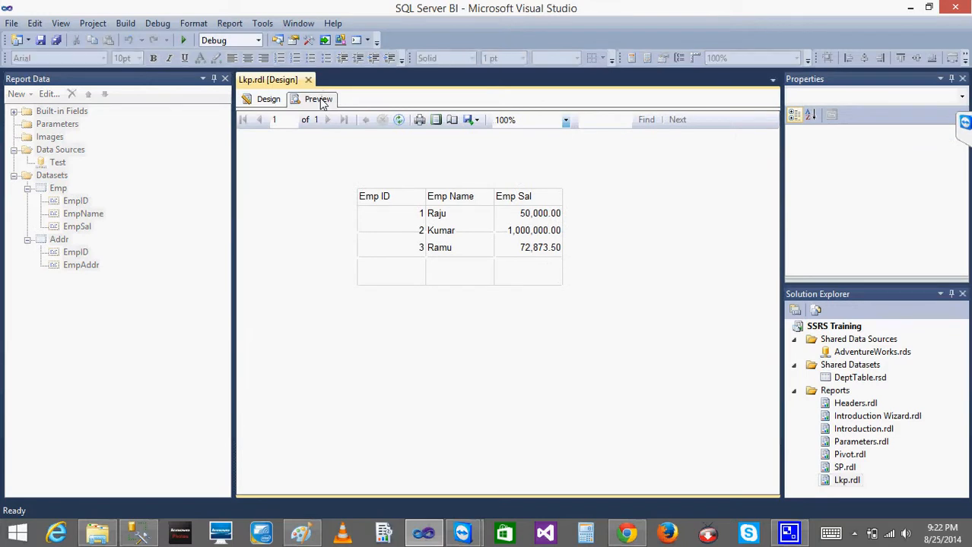
{"action": "left_click", "coordinate": [268, 100]}
{"action": "left_click", "coordinate": [317, 100]}
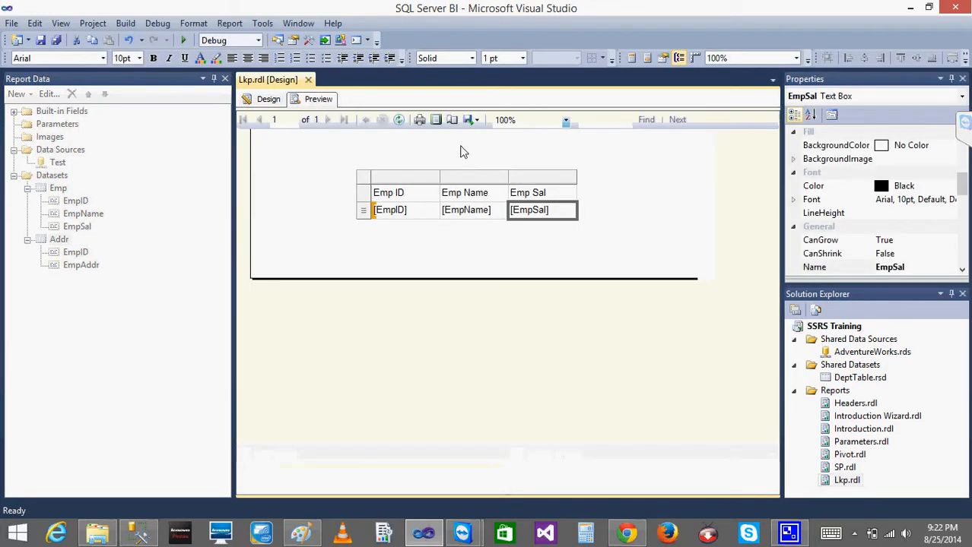
Try converting the [EmpSal] Number category format into the custom format 0.000;(0.000), and discard the change.
{"action": "left_click", "coordinate": [266, 101]}
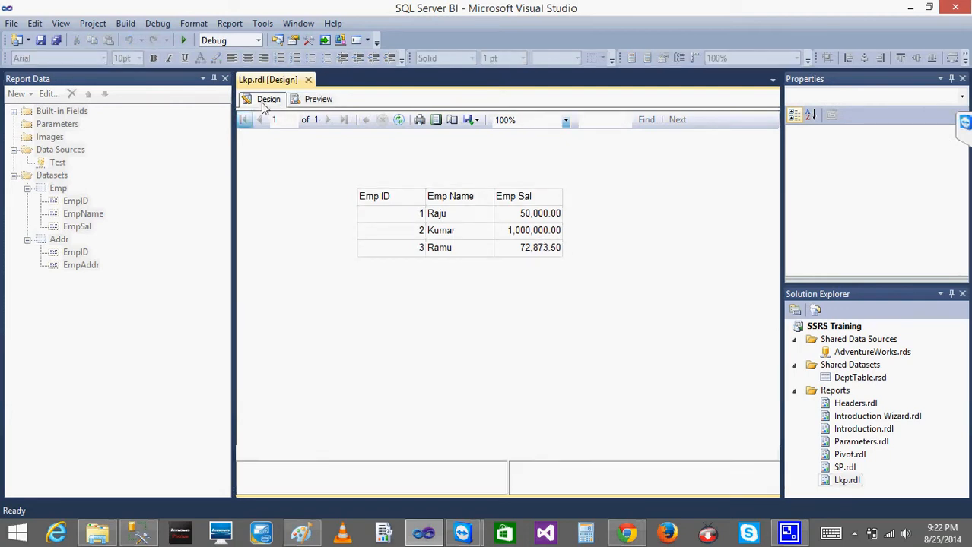
{"action": "right_click", "coordinate": [555, 210]}
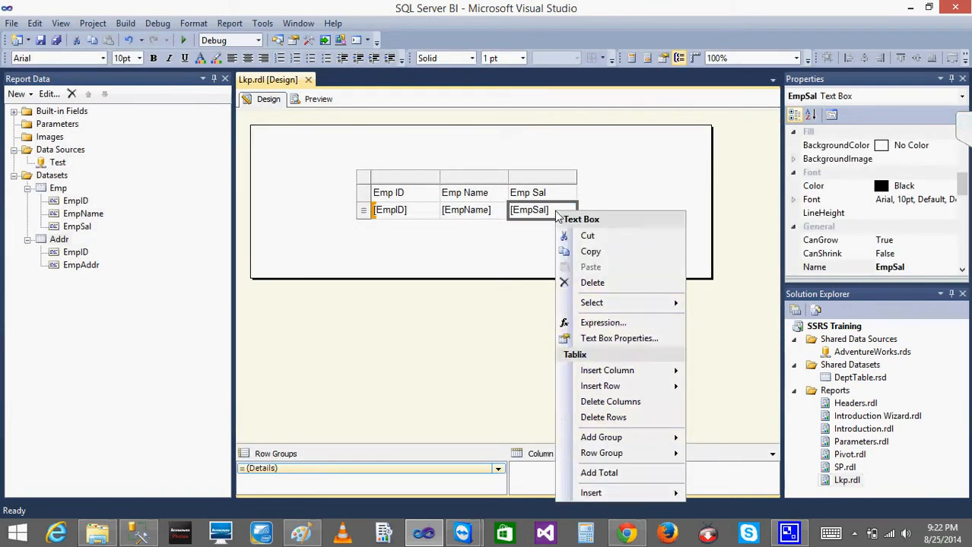
{"action": "left_click", "coordinate": [614, 342]}
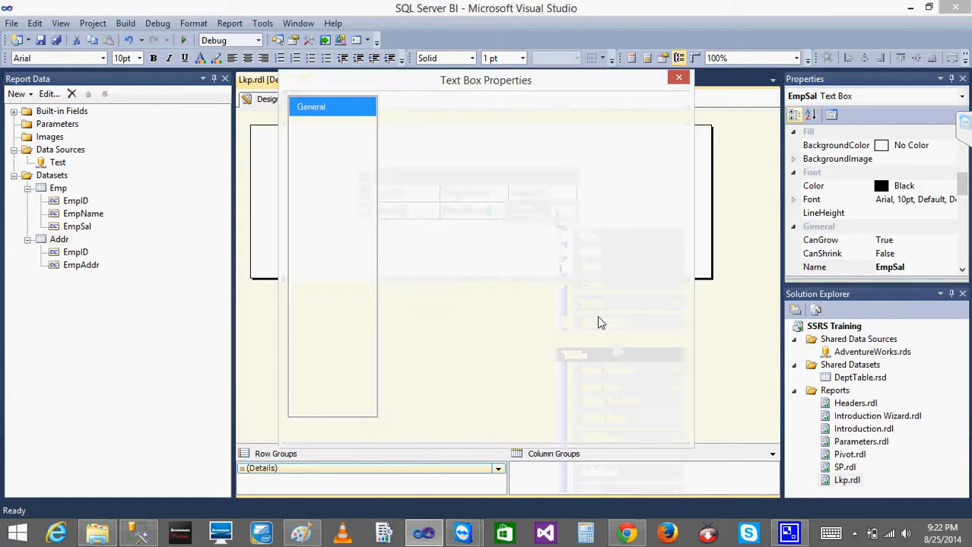
{"action": "left_click", "coordinate": [317, 129]}
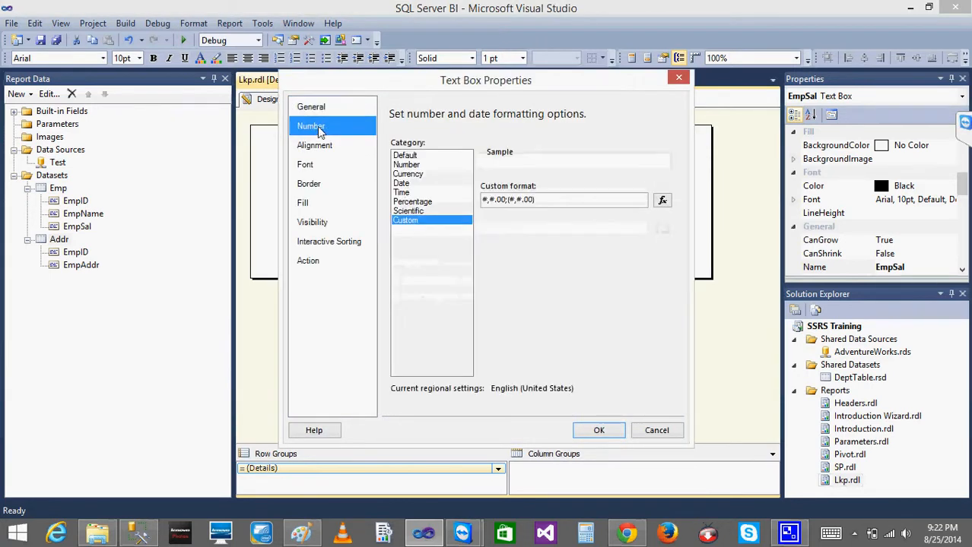
{"action": "left_click", "coordinate": [407, 165]}
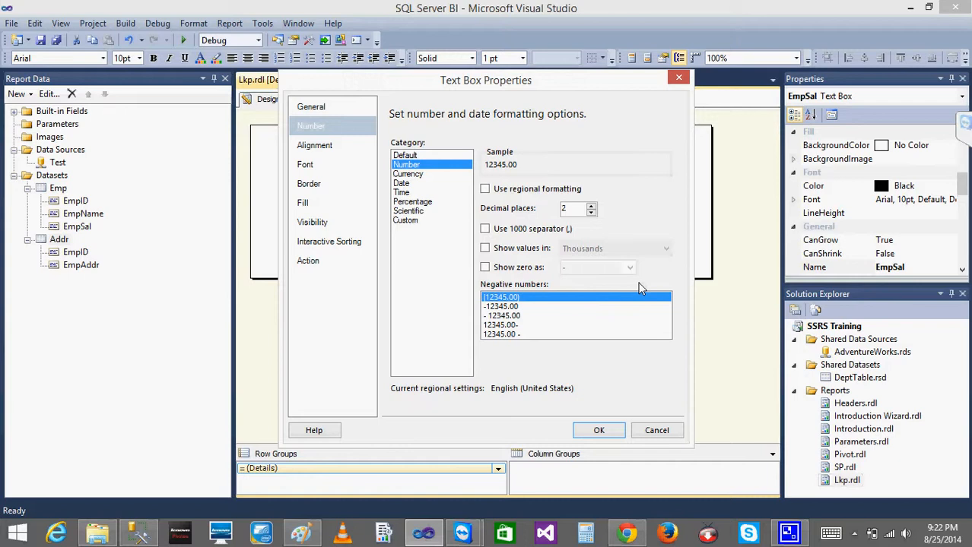
{"action": "left_click", "coordinate": [407, 222]}
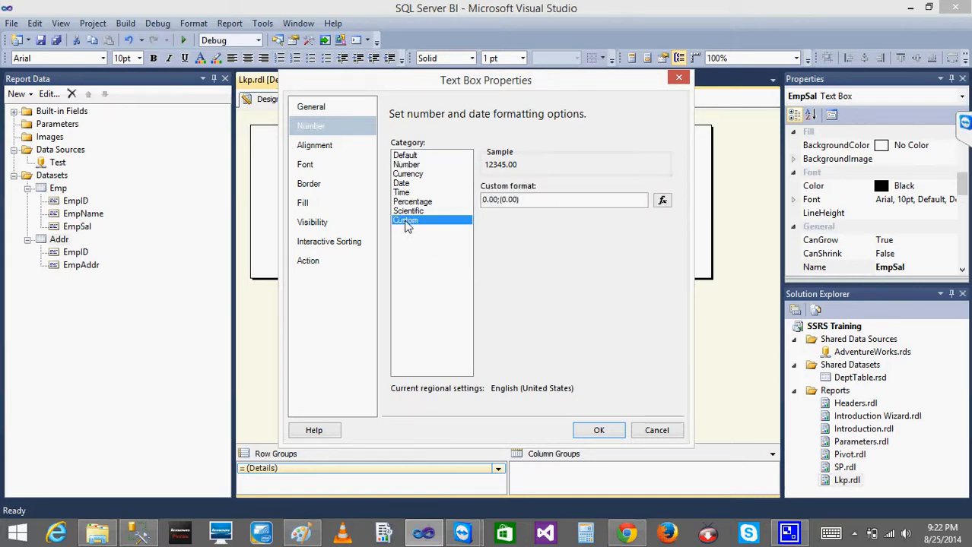
{"action": "left_click", "coordinate": [663, 202]}
{"action": "left_click", "coordinate": [333, 129]}
{"action": "type", "text": "0.000;(0.000"}
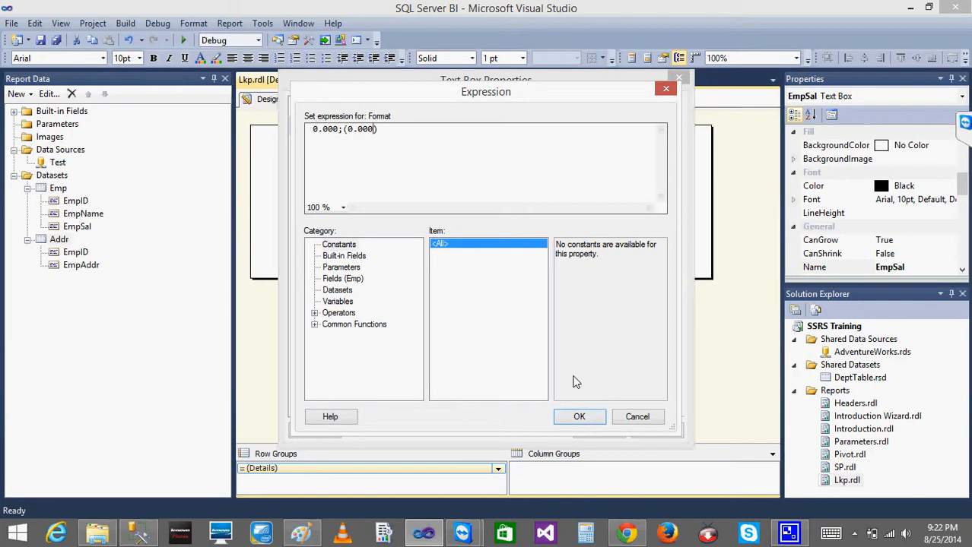
{"action": "left_click", "coordinate": [637, 418]}
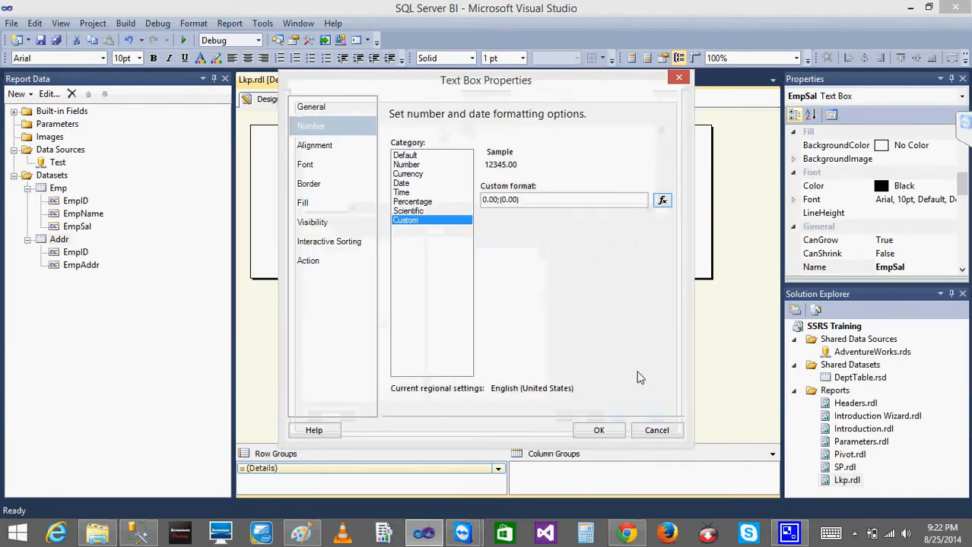
{"action": "left_click", "coordinate": [656, 430]}
Extend the [EmpSal] custom format to four decimals as #,#.0000;(#,#.0000), apply it and preview the report.
{"action": "right_click", "coordinate": [518, 211]}
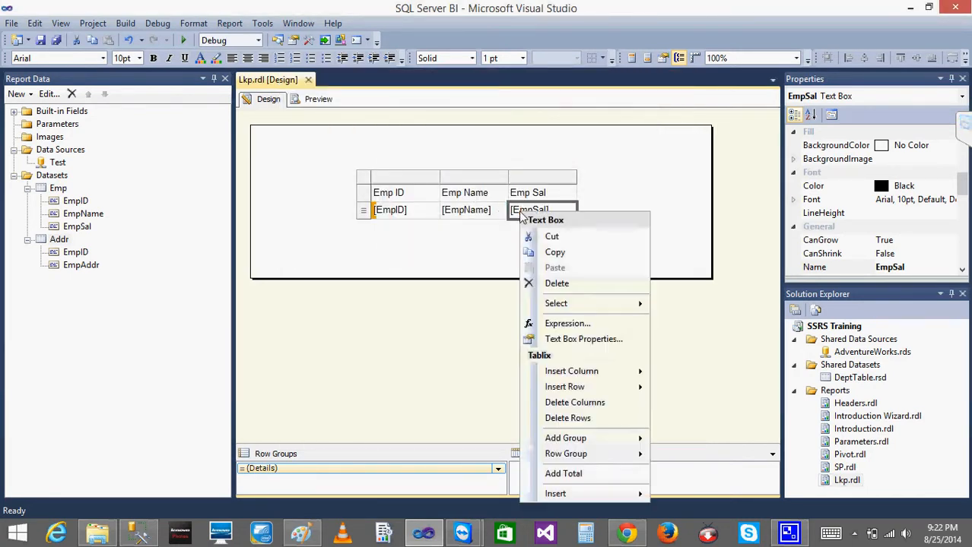
{"action": "left_click", "coordinate": [583, 339]}
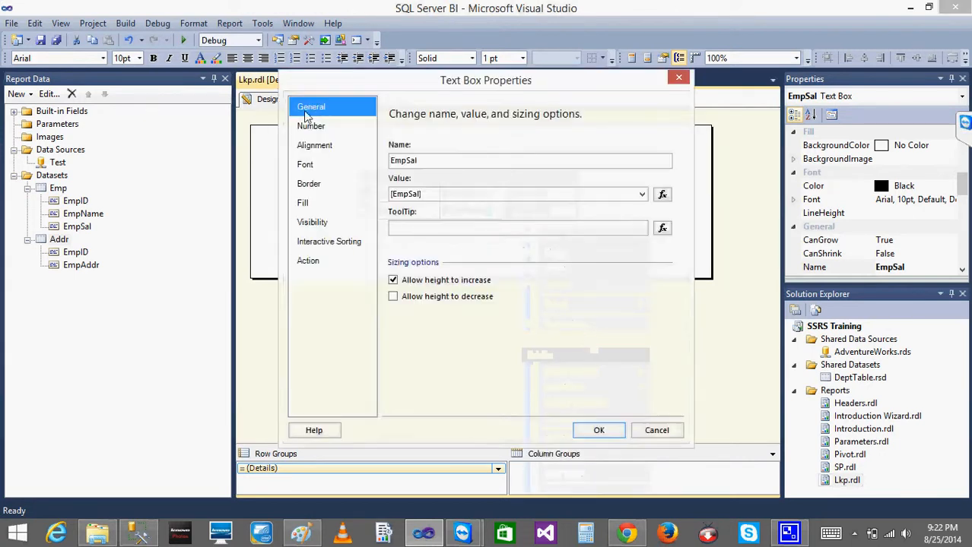
{"action": "left_click", "coordinate": [310, 128]}
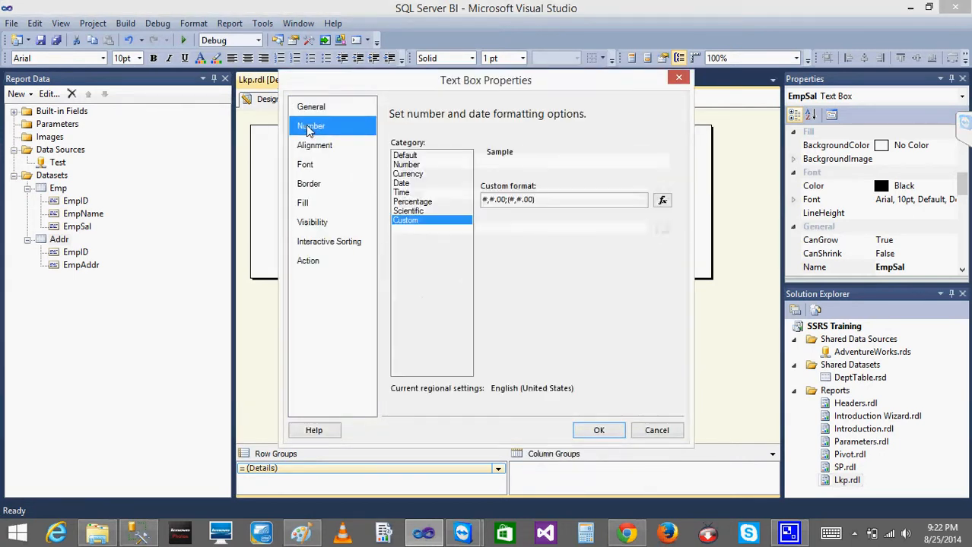
{"action": "left_click", "coordinate": [661, 200]}
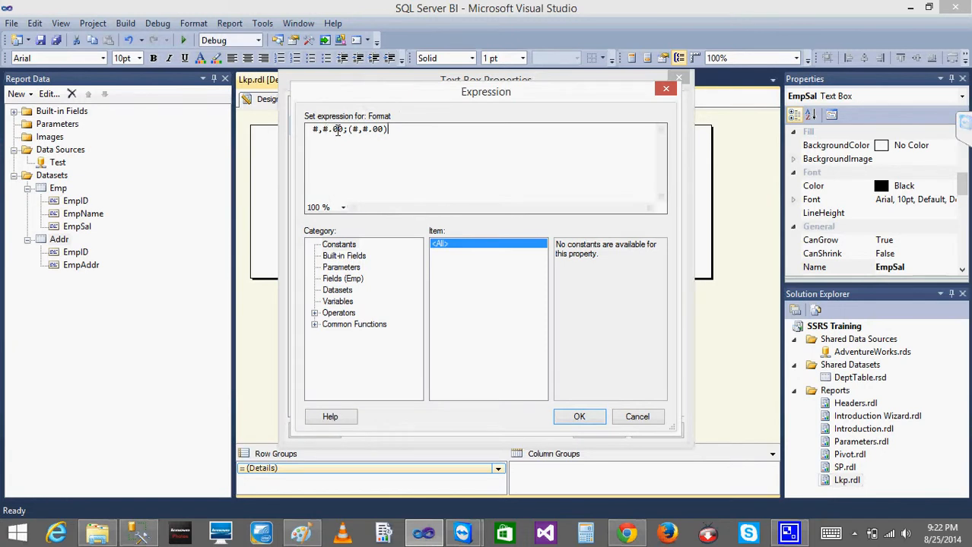
{"action": "left_click", "coordinate": [337, 129]}
{"action": "type", "text": "0000"}
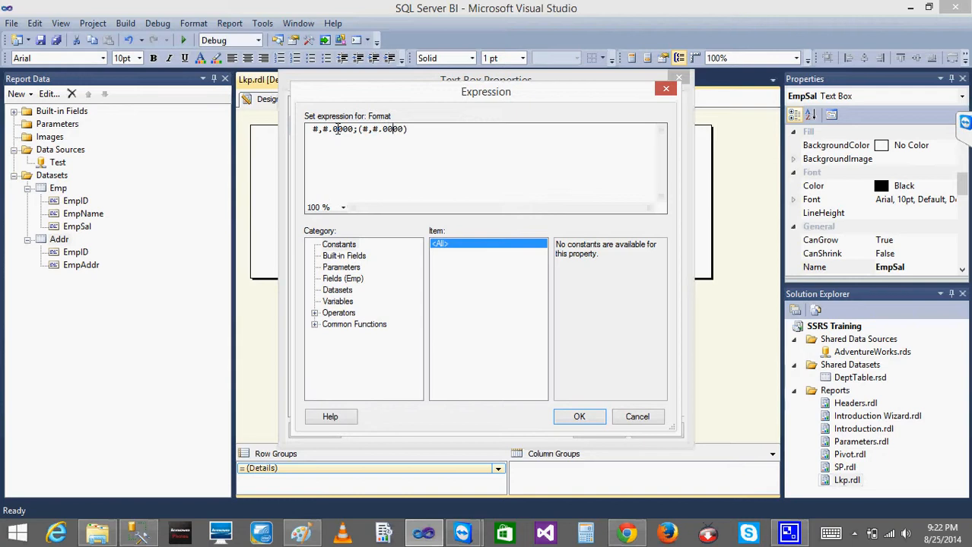
{"action": "left_click", "coordinate": [580, 418]}
{"action": "left_click", "coordinate": [595, 430]}
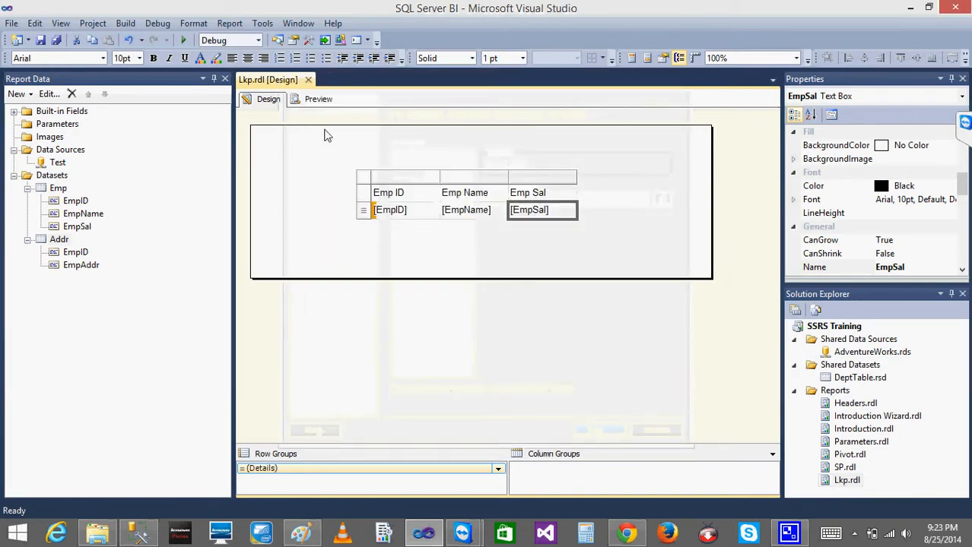
{"action": "left_click", "coordinate": [318, 100]}
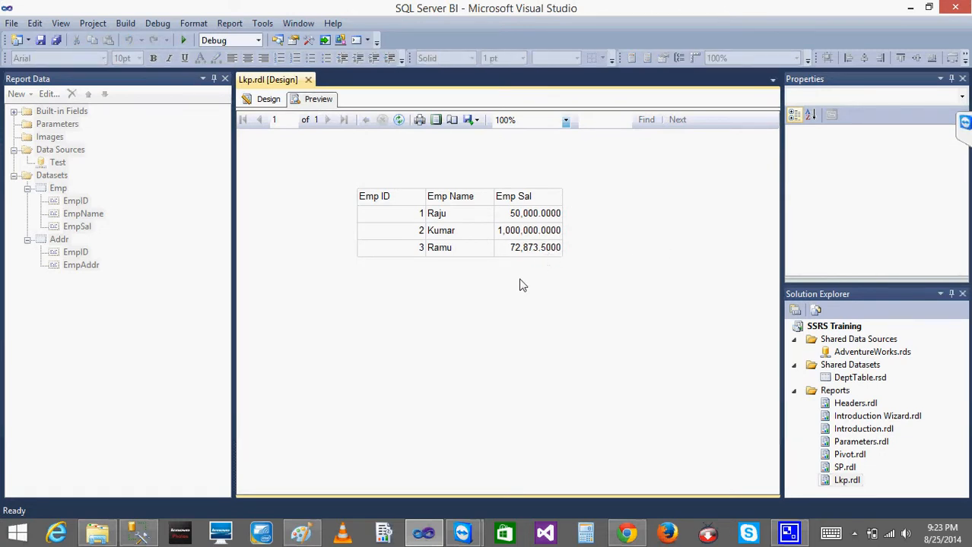
Review the Currency and Default number format categories for the [EmpSal] text box, leaving its properties without applying changes.
{"action": "left_click", "coordinate": [265, 100]}
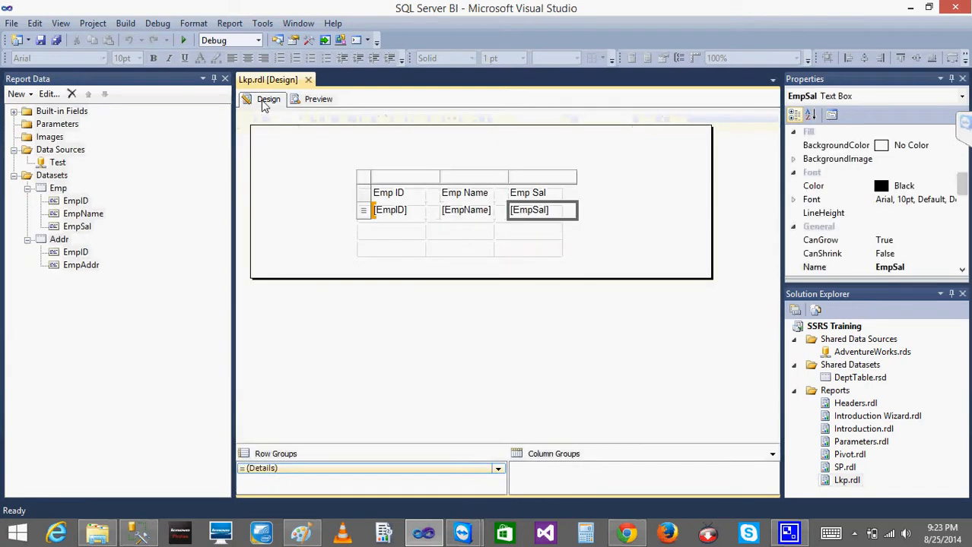
{"action": "right_click", "coordinate": [545, 212]}
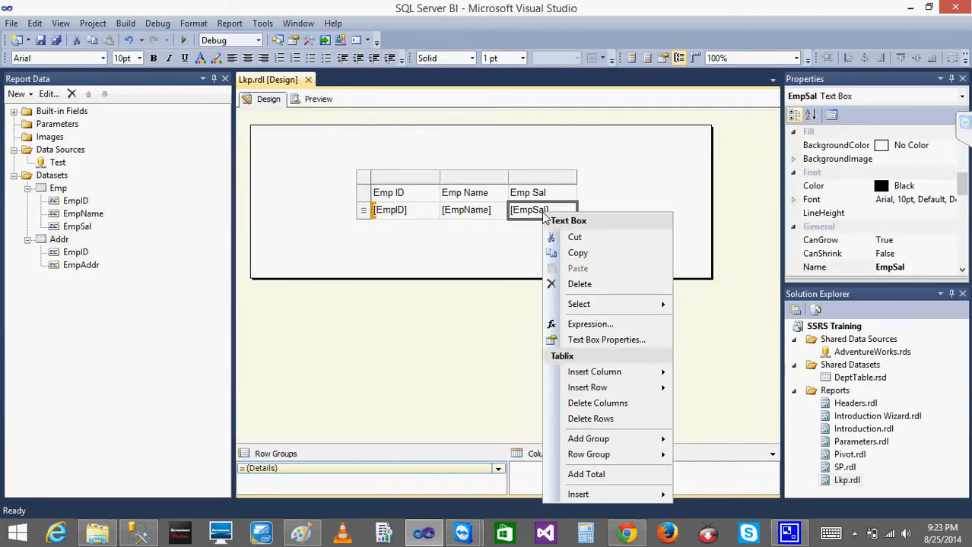
{"action": "left_click", "coordinate": [600, 343]}
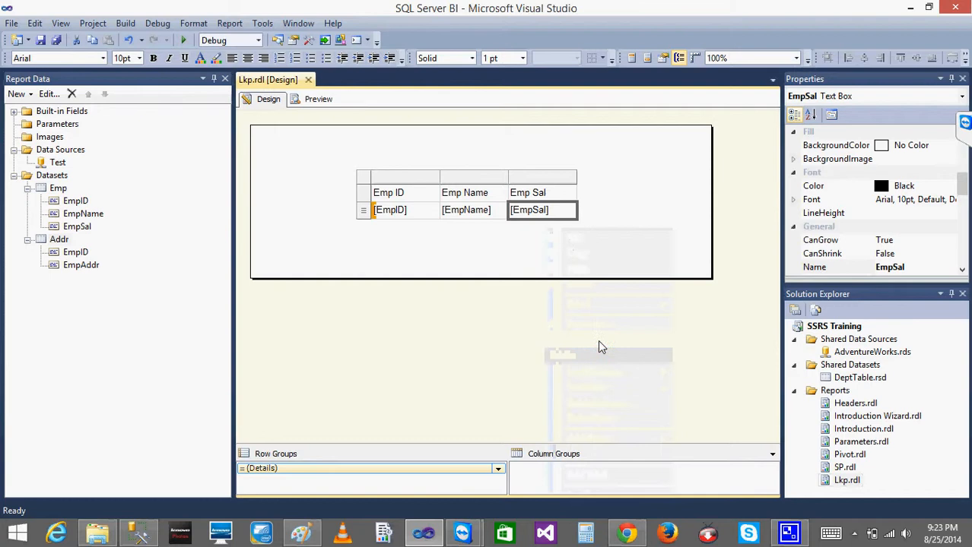
{"action": "left_click", "coordinate": [319, 127]}
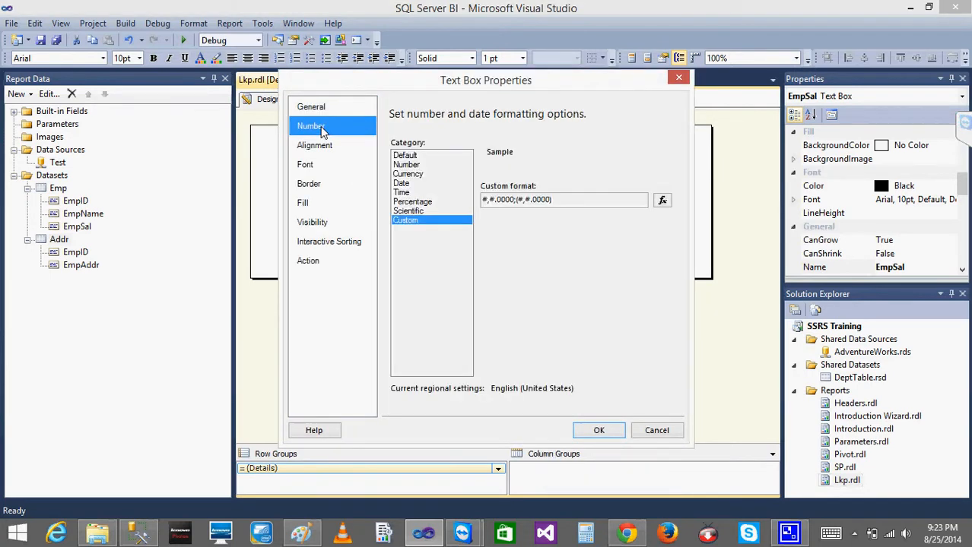
{"action": "left_click", "coordinate": [408, 174]}
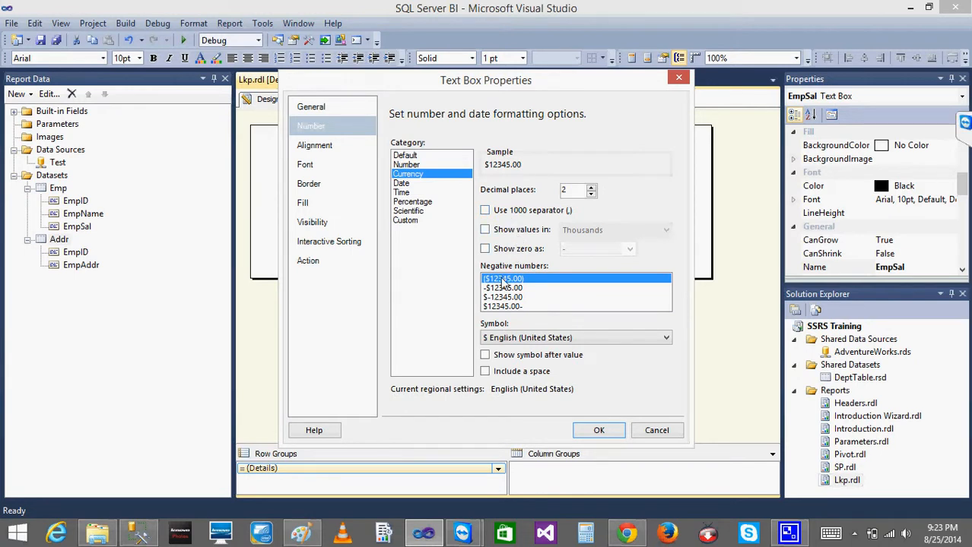
{"action": "left_click", "coordinate": [415, 156]}
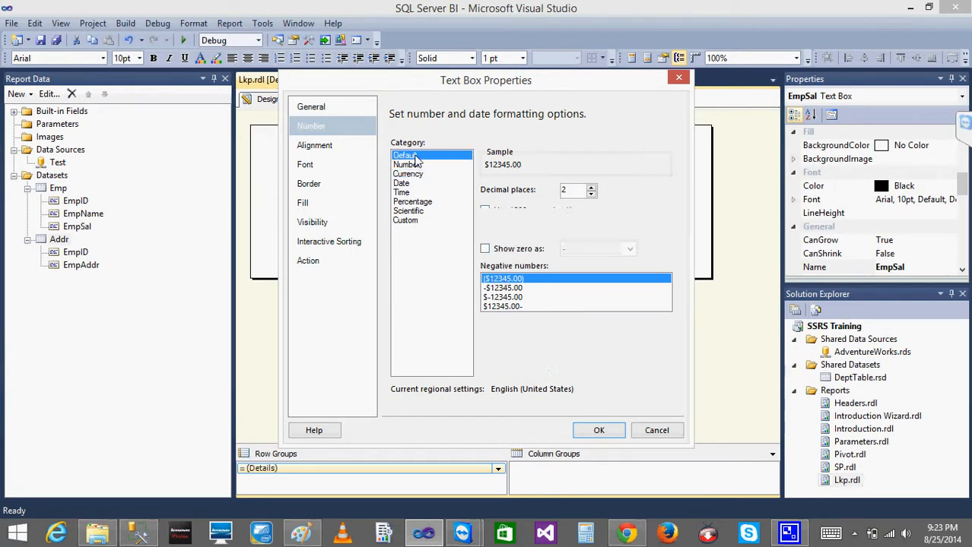
{"action": "left_click", "coordinate": [658, 431]}
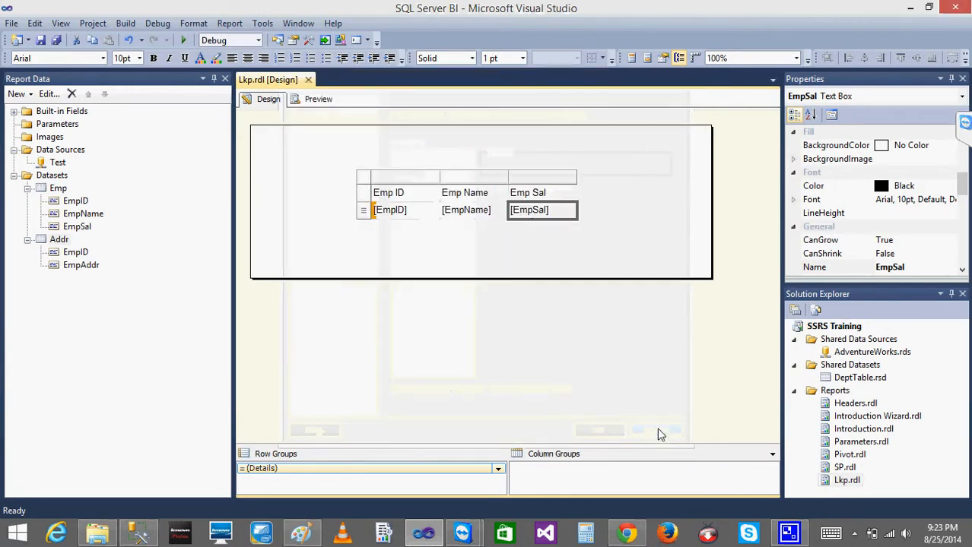
Try adding a $ sign to the [EmpSal] custom format expression, and discard the edit.
{"action": "right_click", "coordinate": [525, 215]}
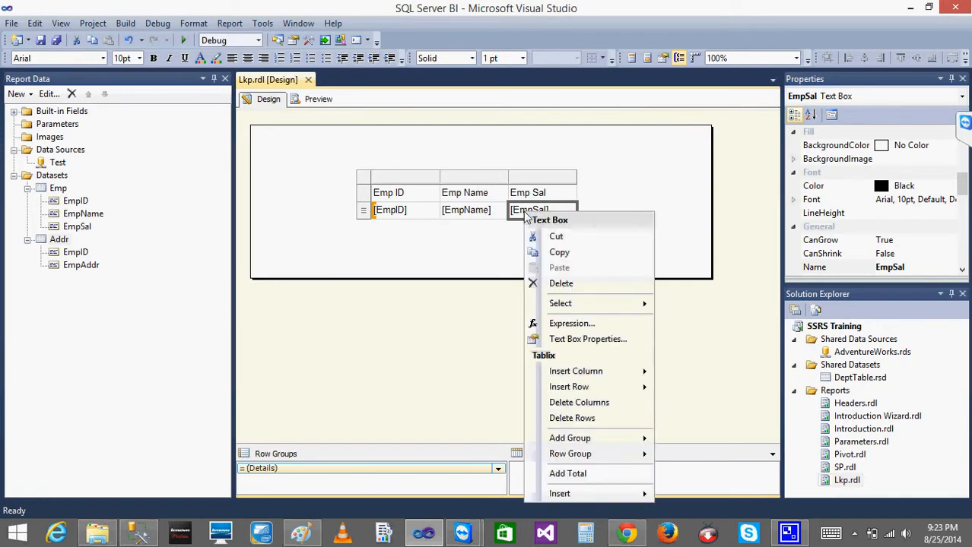
{"action": "left_click", "coordinate": [580, 340]}
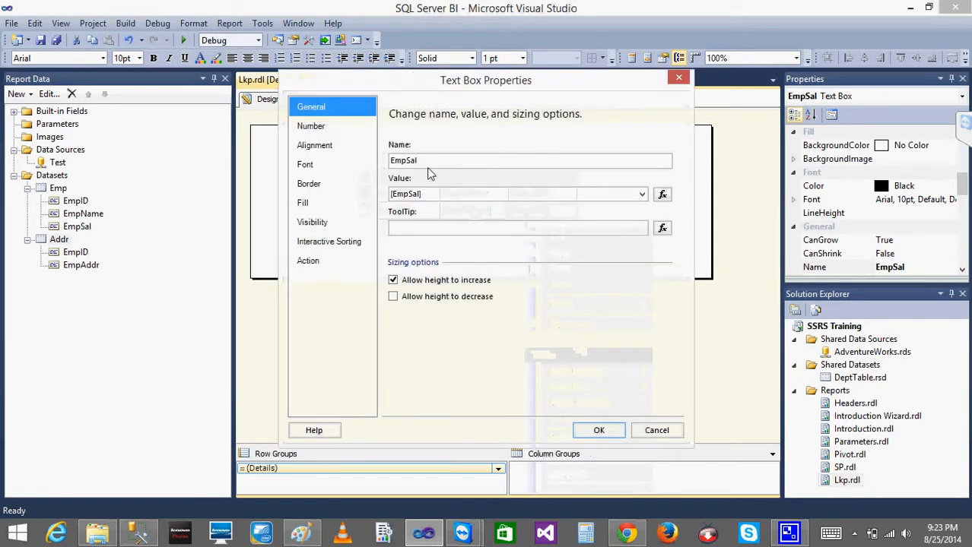
{"action": "left_click", "coordinate": [316, 127]}
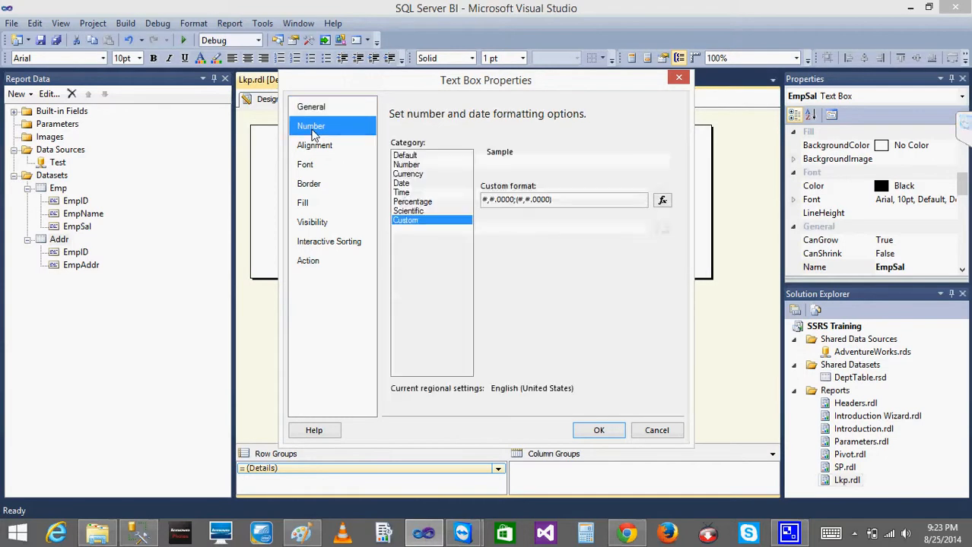
{"action": "left_click", "coordinate": [662, 200]}
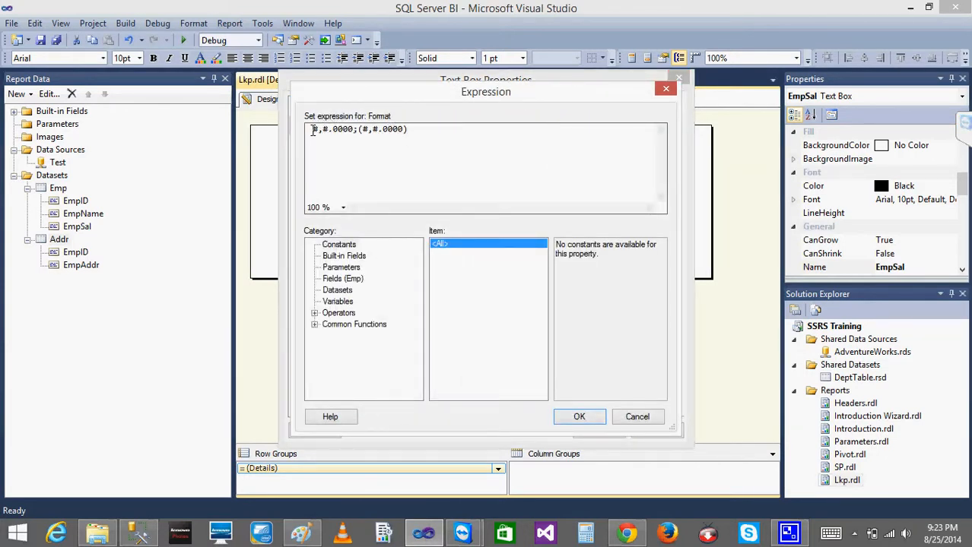
{"action": "type", "text": "$"}
{"action": "key", "text": "BackSpace"}
{"action": "left_click_drag", "start_coordinate": [407, 128], "coordinate": [198, 126]}
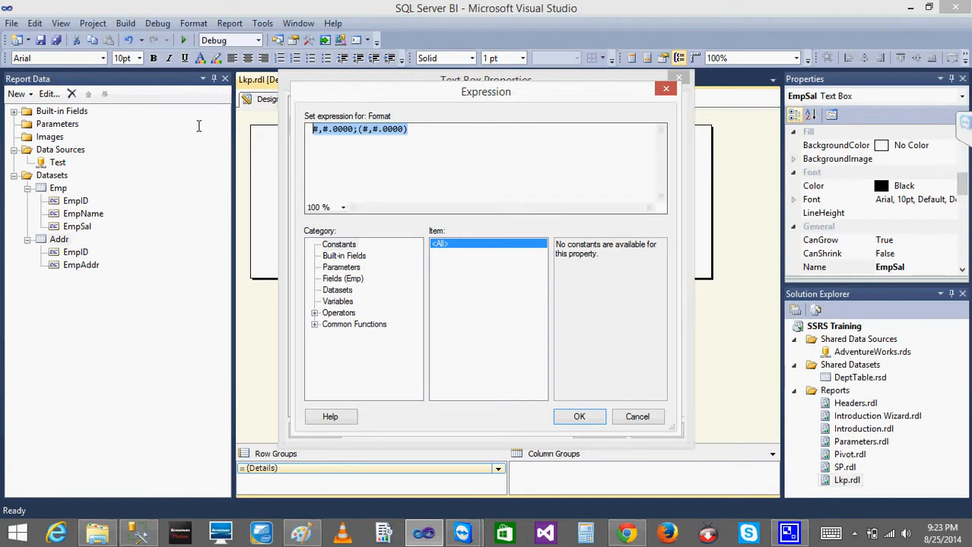
{"action": "left_click", "coordinate": [636, 416]}
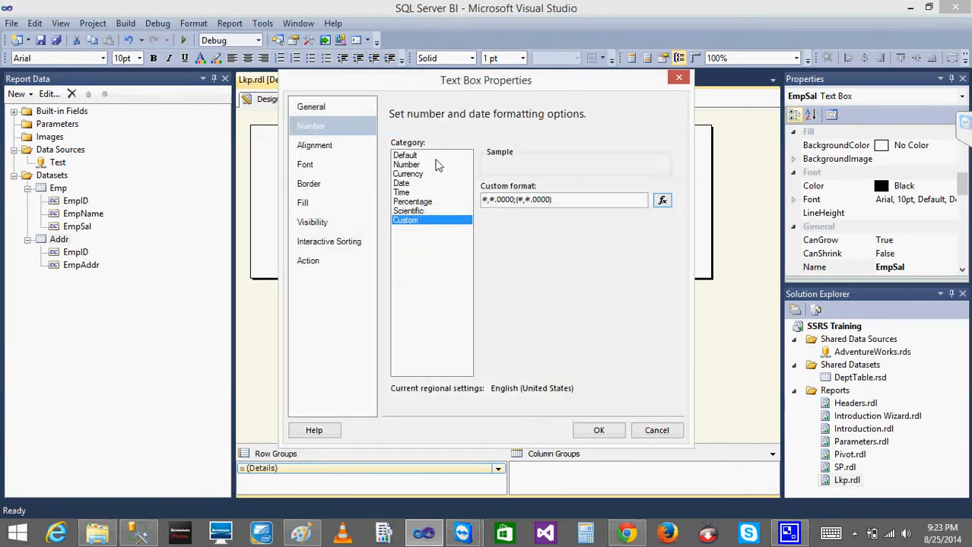
Check the custom format equivalent of the Currency category with negative numbers as -$12345.00, and discard the selection.
{"action": "left_click", "coordinate": [407, 174]}
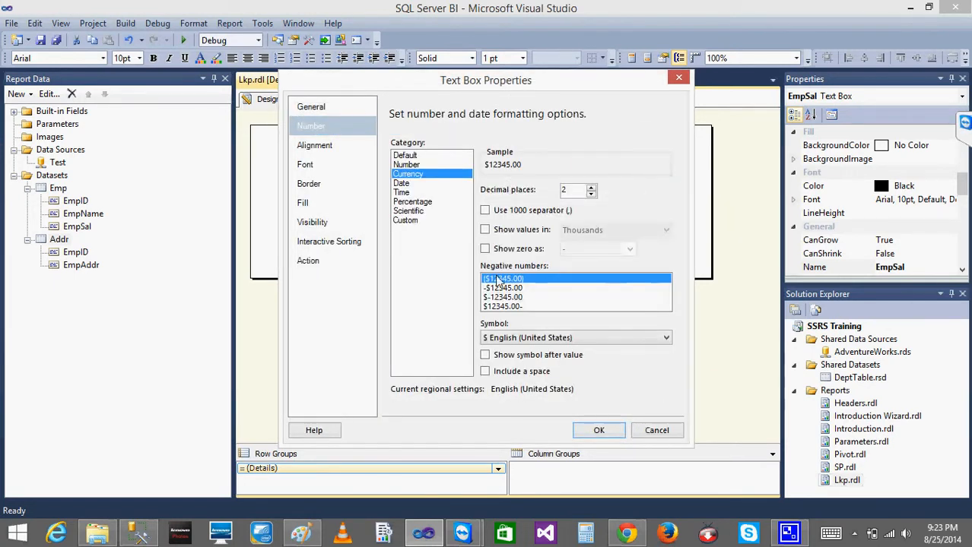
{"action": "left_click", "coordinate": [503, 288]}
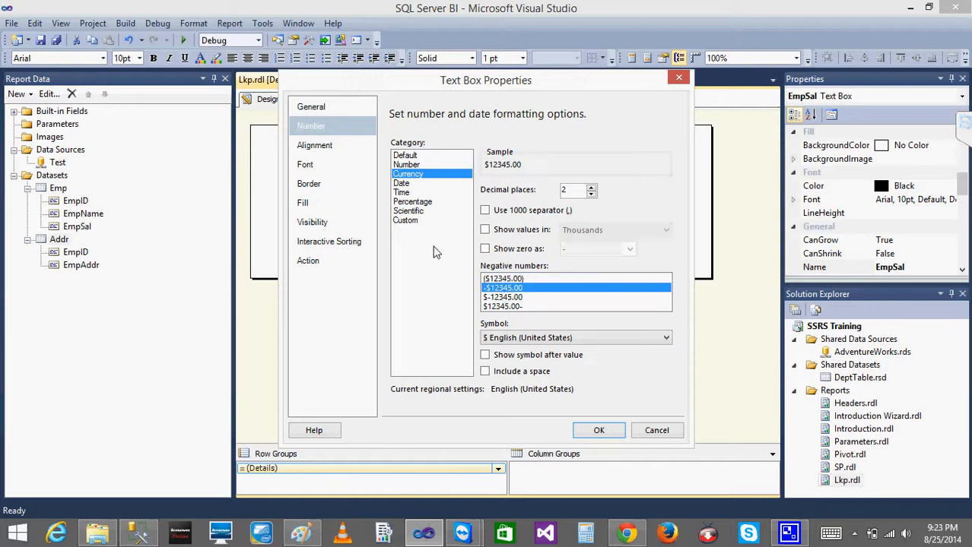
{"action": "left_click", "coordinate": [404, 221]}
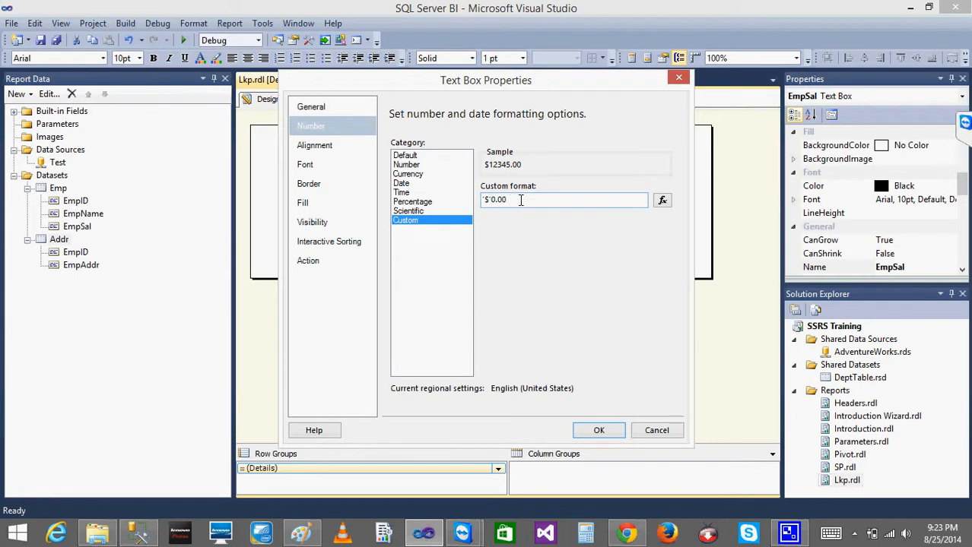
{"action": "left_click", "coordinate": [659, 430]}
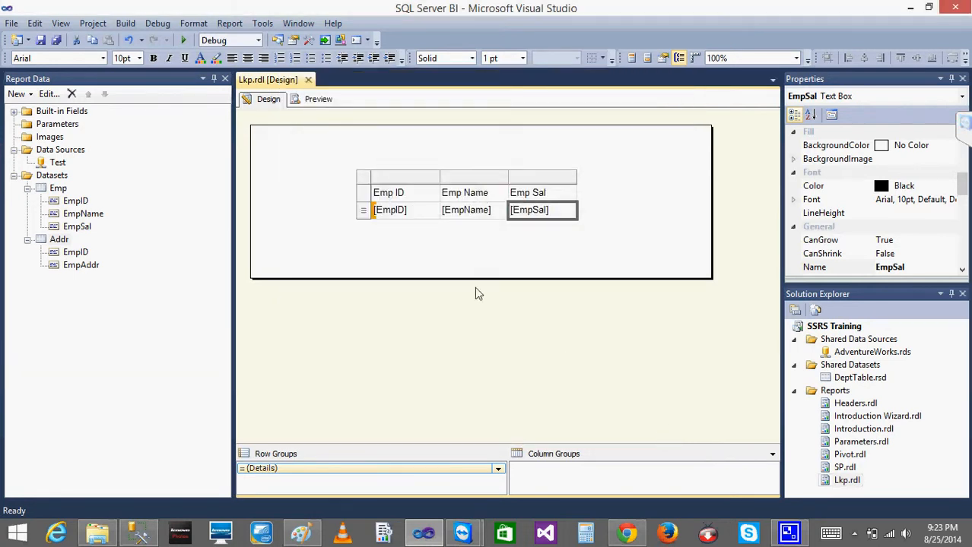
Prefix the [EmpSal] custom format with a dollar sign as '$'#,#.0000;(#,#.0000) and apply it to the text box.
{"action": "right_click", "coordinate": [535, 218]}
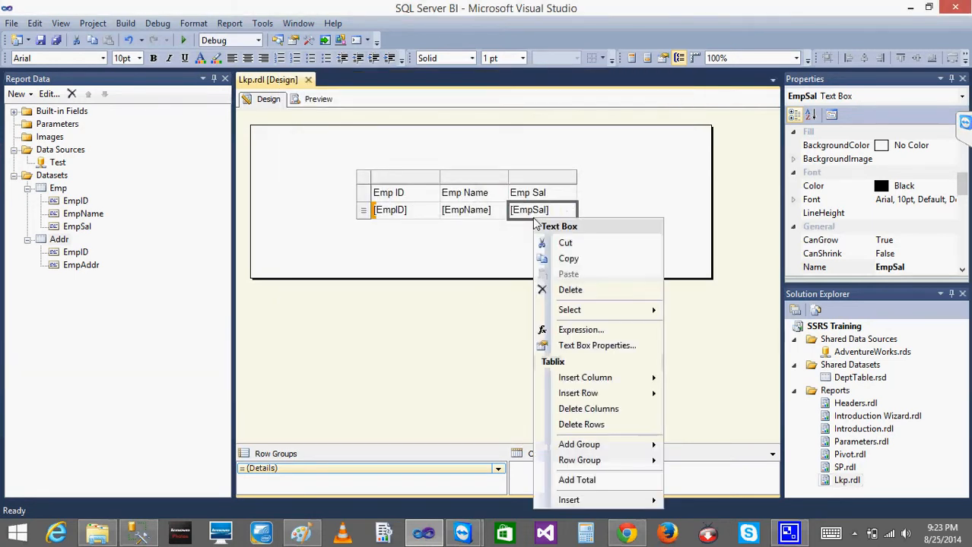
{"action": "left_click", "coordinate": [600, 345]}
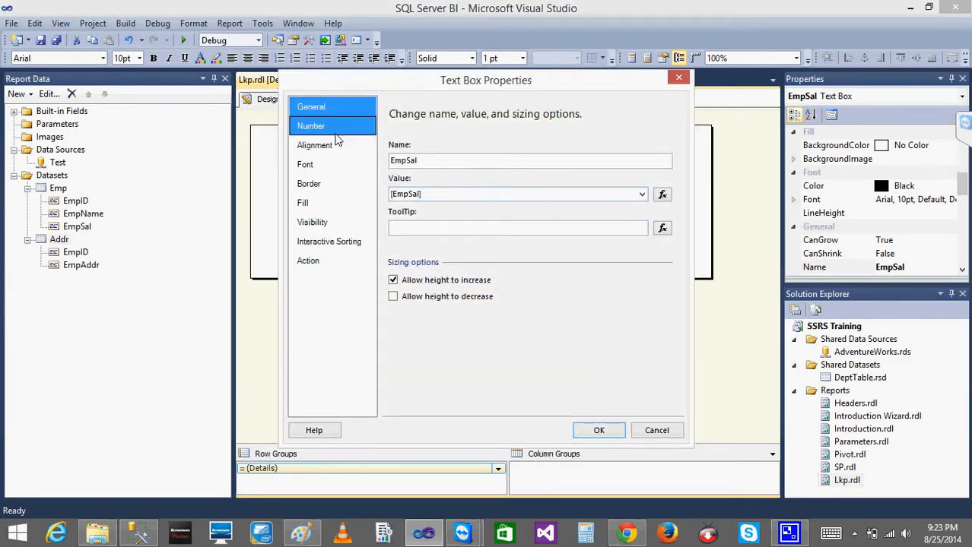
{"action": "left_click", "coordinate": [317, 164]}
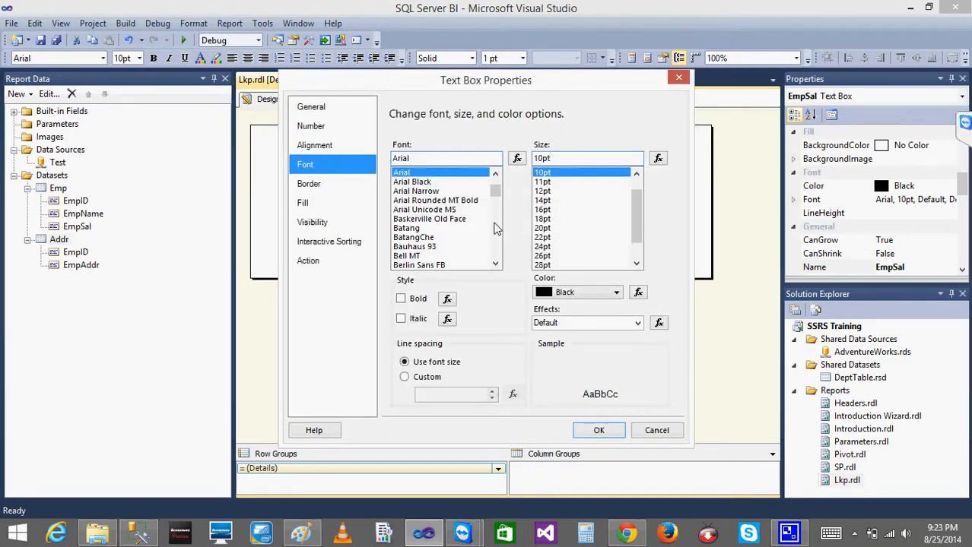
{"action": "left_click", "coordinate": [311, 126]}
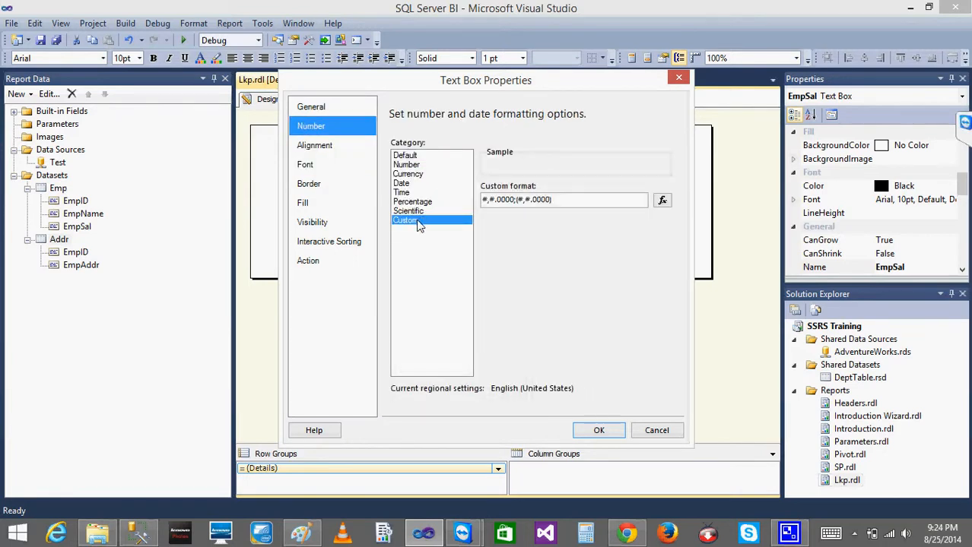
{"action": "left_click", "coordinate": [662, 201]}
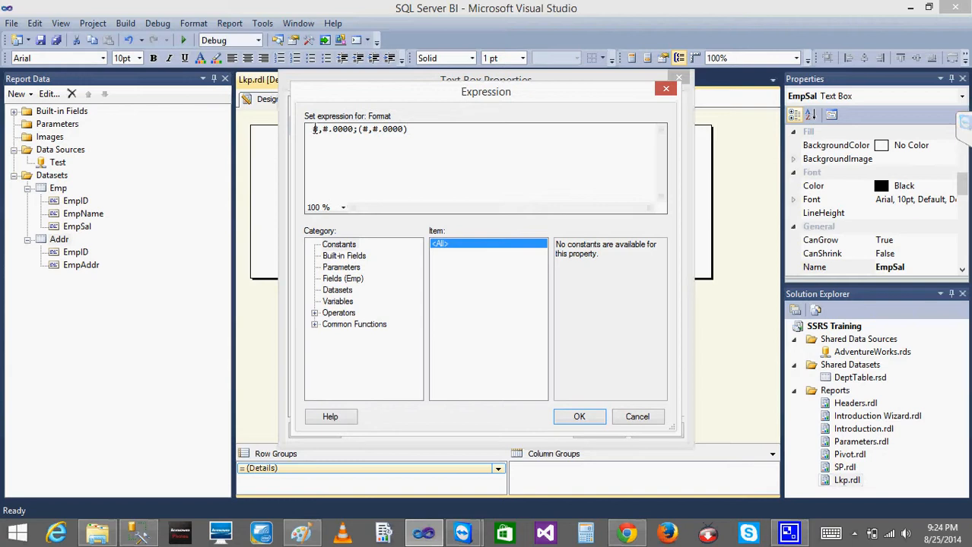
{"action": "type", "text": "\""}
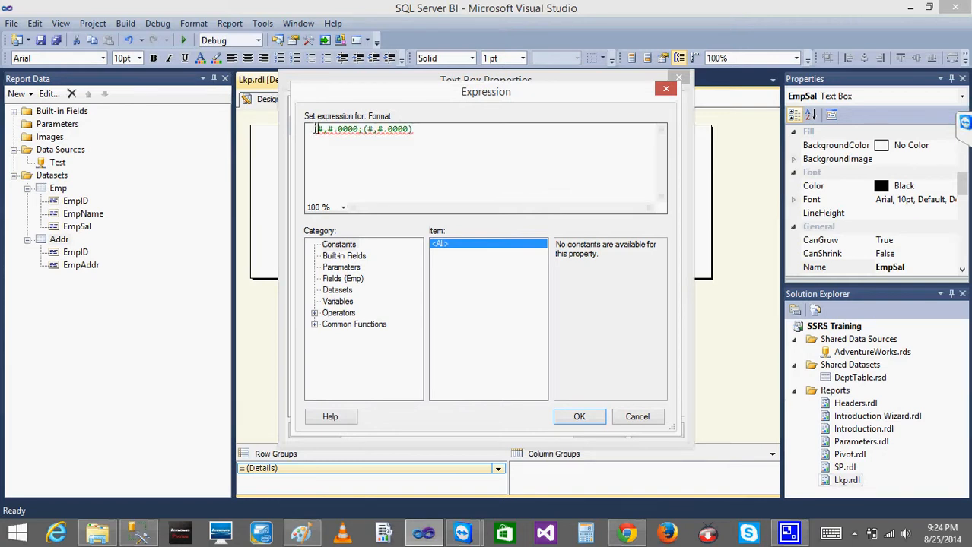
{"action": "type", "text": "$"}
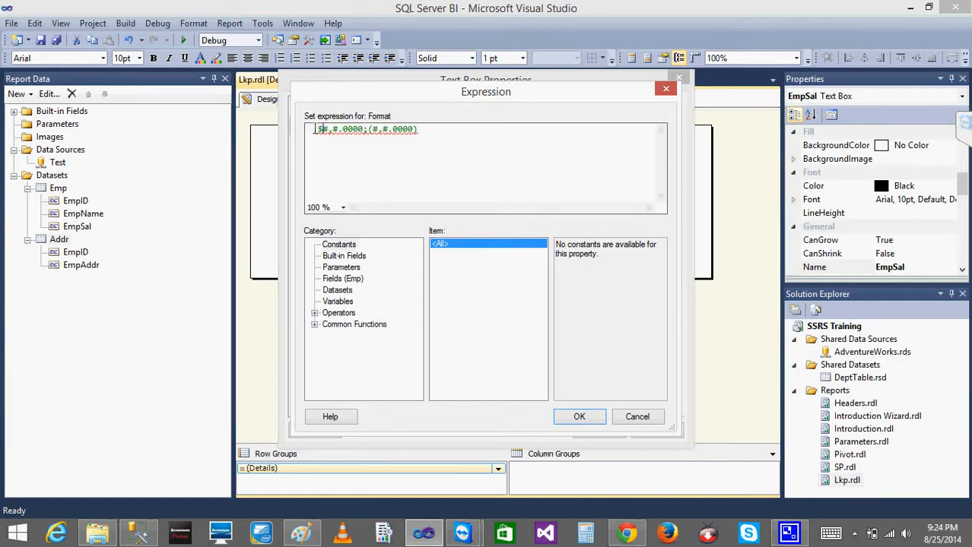
{"action": "type", "text": "\""}
{"action": "left_click", "coordinate": [577, 419]}
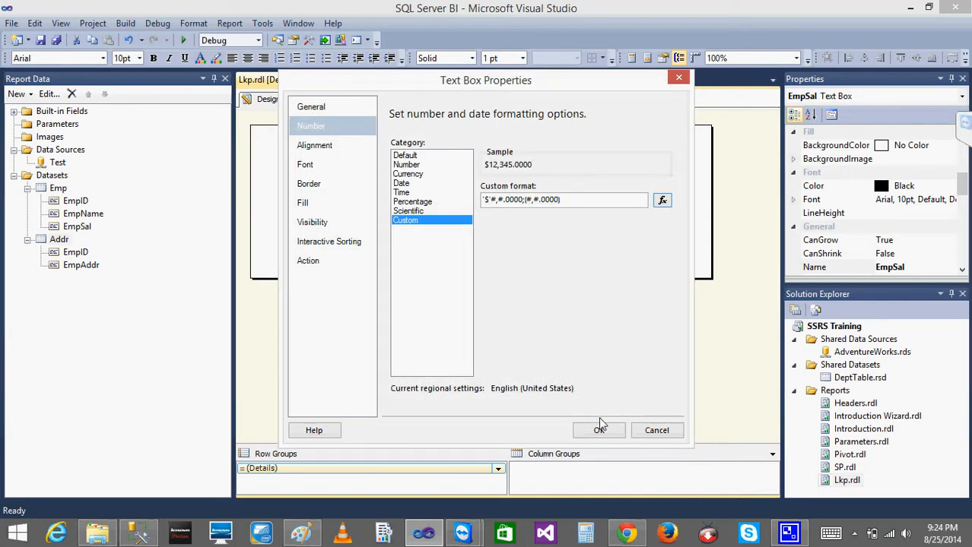
{"action": "left_click", "coordinate": [600, 431]}
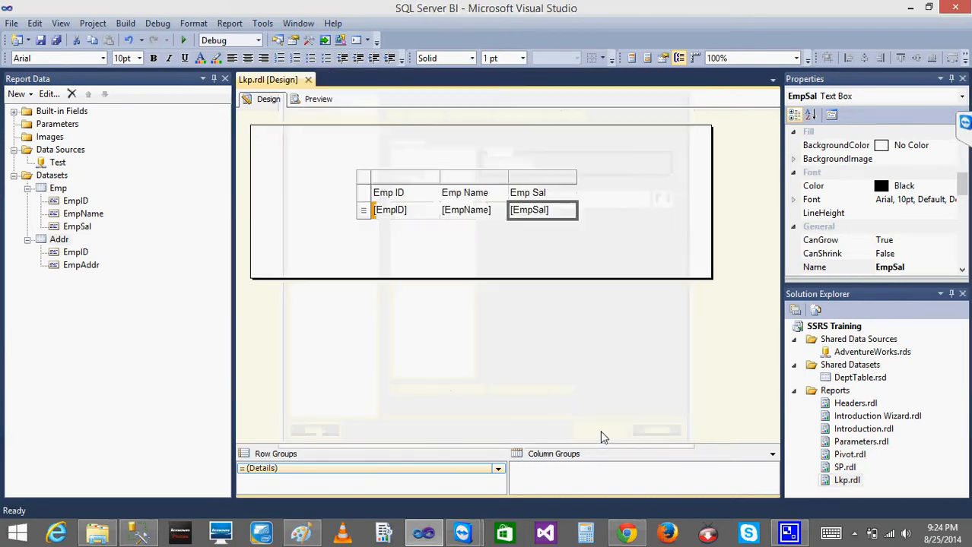
Preview the report to examine how the Emp Sal column renders with the dollar-sign format.
{"action": "left_click", "coordinate": [318, 100]}
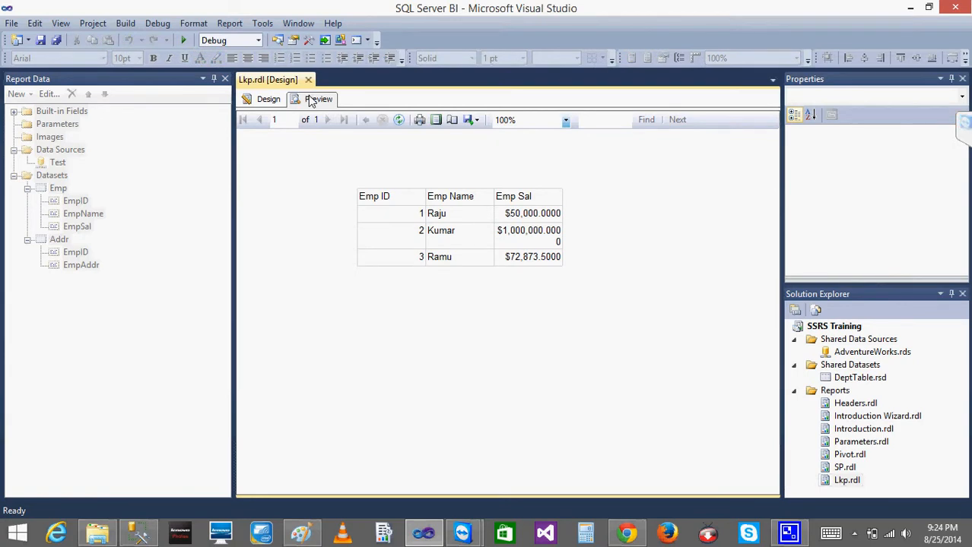
{"action": "left_click", "coordinate": [266, 102]}
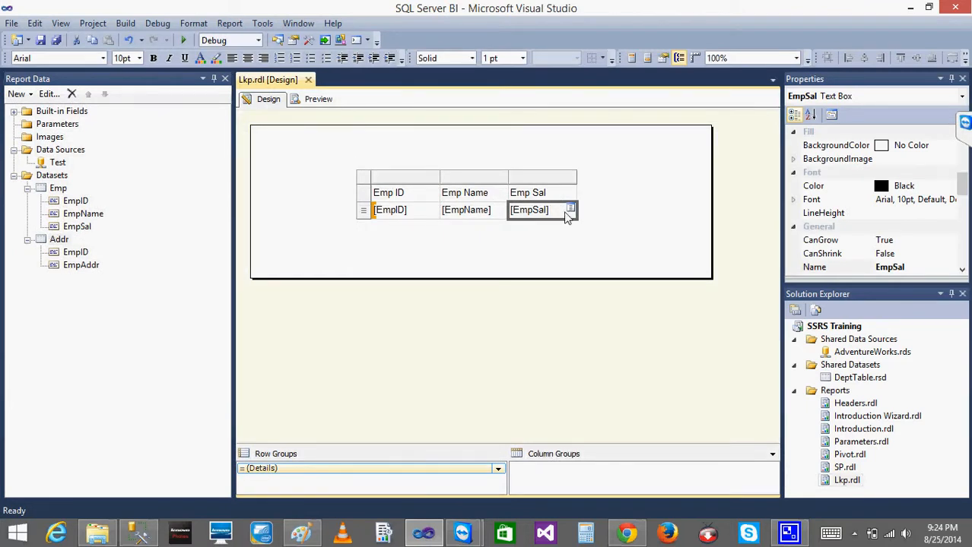
{"action": "left_click", "coordinate": [318, 100]}
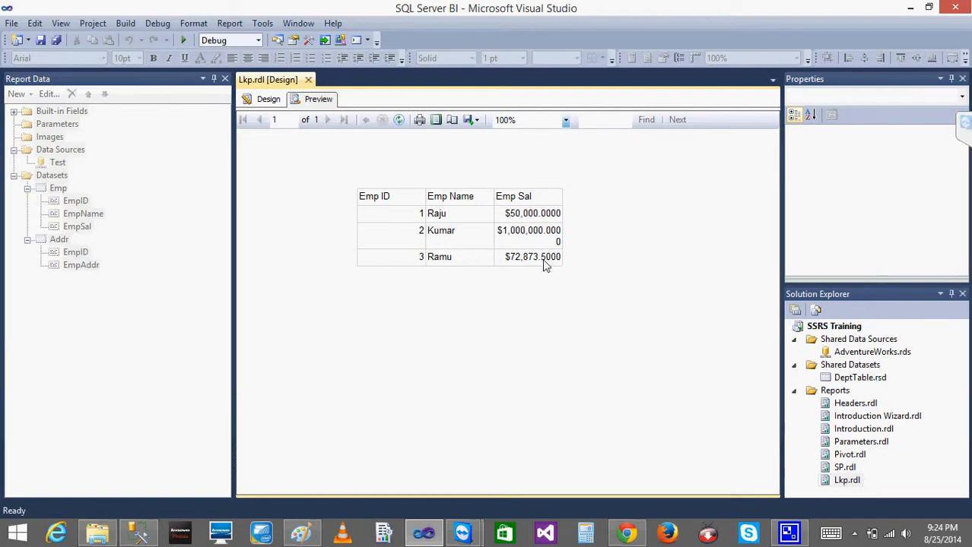
Switch to Paint and start a new blank canvas, discarding the existing IIF and Switch drawing.
{"action": "left_click", "coordinate": [301, 532]}
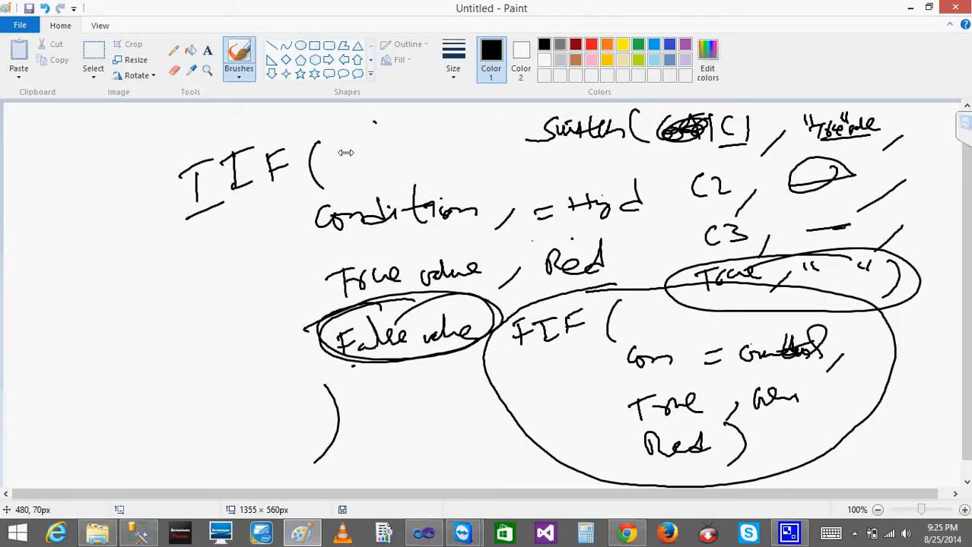
{"action": "left_click", "coordinate": [19, 25]}
{"action": "left_click", "coordinate": [46, 48]}
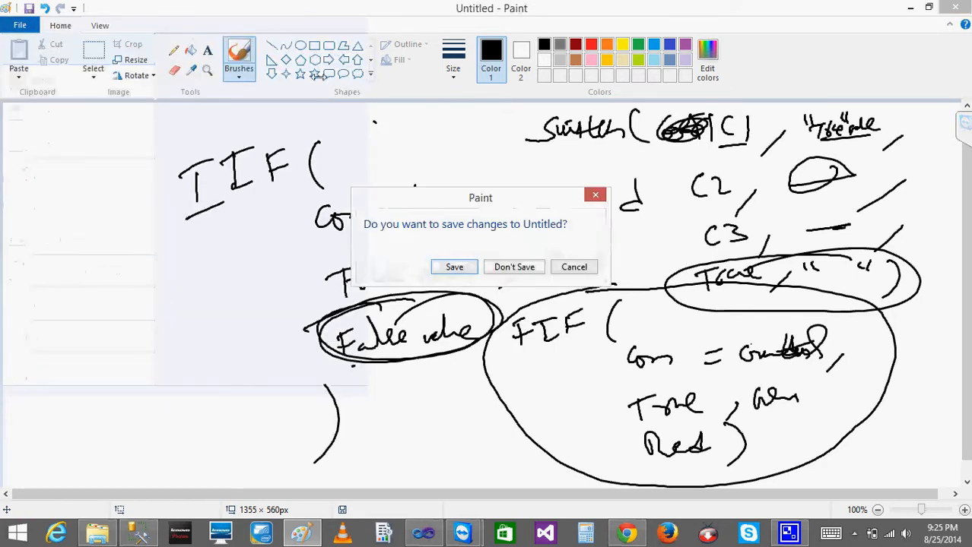
{"action": "left_click", "coordinate": [514, 263]}
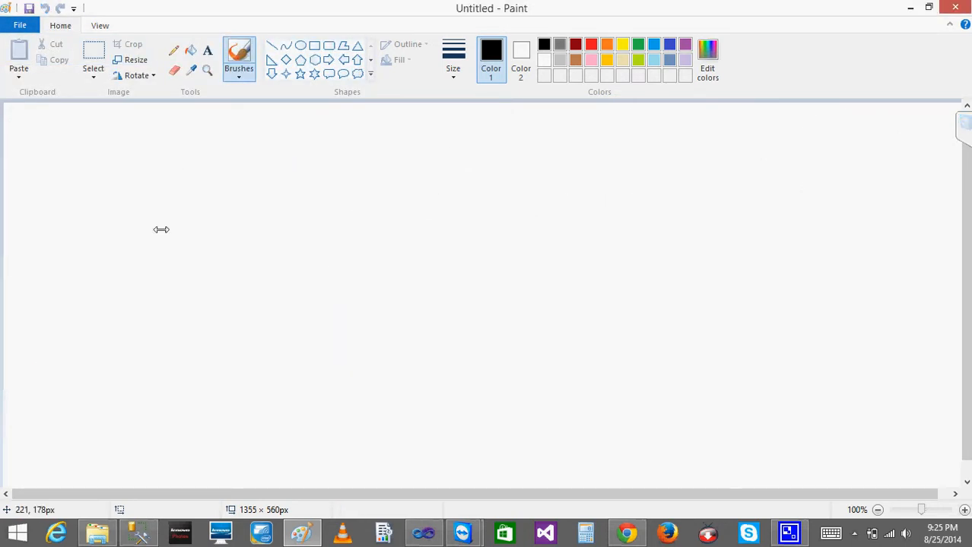
Handwrite 10.536 inside a drawn box near the upper left of the canvas, with a circled 2 beneath it.
{"action": "left_click", "coordinate": [231, 136]}
{"action": "mouse_move", "coordinate": [134, 150]}
{"action": "left_mouse_down"}
{"action": "mouse_move", "coordinate": [126, 179]}
{"action": "mouse_move", "coordinate": [148, 159]}
{"action": "mouse_move", "coordinate": [196, 183]}
{"action": "mouse_move", "coordinate": [224, 151]}
{"action": "mouse_move", "coordinate": [232, 185]}
{"action": "left_mouse_up"}
{"action": "left_click", "coordinate": [185, 177]}
{"action": "left_click_drag", "start_coordinate": [297, 149], "coordinate": [279, 173]}
{"action": "mouse_move", "coordinate": [124, 209]}
{"action": "left_mouse_down"}
{"action": "mouse_move", "coordinate": [333, 183]}
{"action": "mouse_move", "coordinate": [104, 165]}
{"action": "mouse_move", "coordinate": [118, 212]}
{"action": "left_mouse_up"}
{"action": "mouse_move", "coordinate": [169, 242]}
{"action": "left_mouse_down"}
{"action": "mouse_move", "coordinate": [198, 256]}
{"action": "mouse_move", "coordinate": [156, 229]}
{"action": "left_mouse_up"}
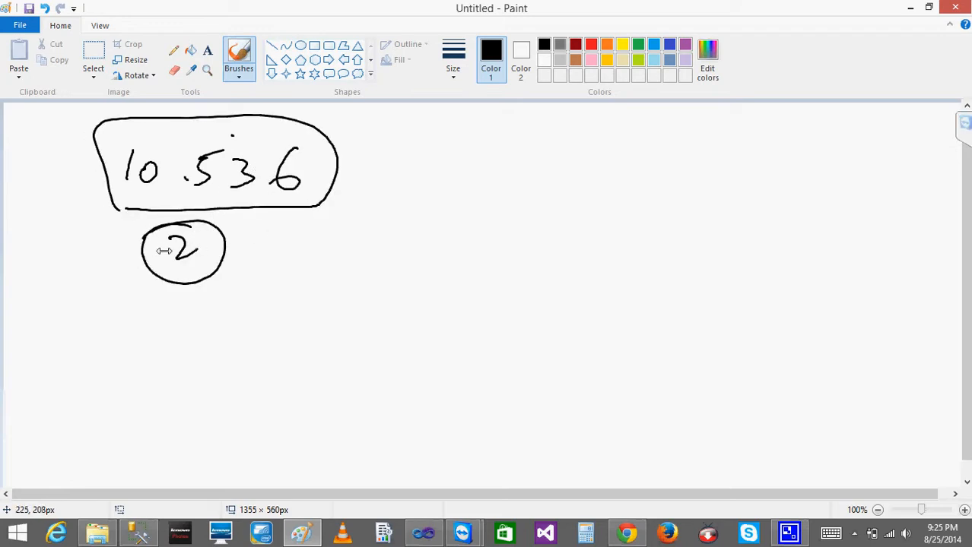
Illustrate rounding to two decimals: underline .53, emphasize the 6, overwrite the 3 with 4, and write 10.54 beneath the boxed number.
{"action": "mouse_move", "coordinate": [296, 236]}
{"action": "left_mouse_down"}
{"action": "mouse_move", "coordinate": [295, 262]}
{"action": "mouse_move", "coordinate": [320, 236]}
{"action": "left_mouse_up"}
{"action": "left_click", "coordinate": [353, 259]}
{"action": "left_click_drag", "start_coordinate": [186, 195], "coordinate": [243, 204]}
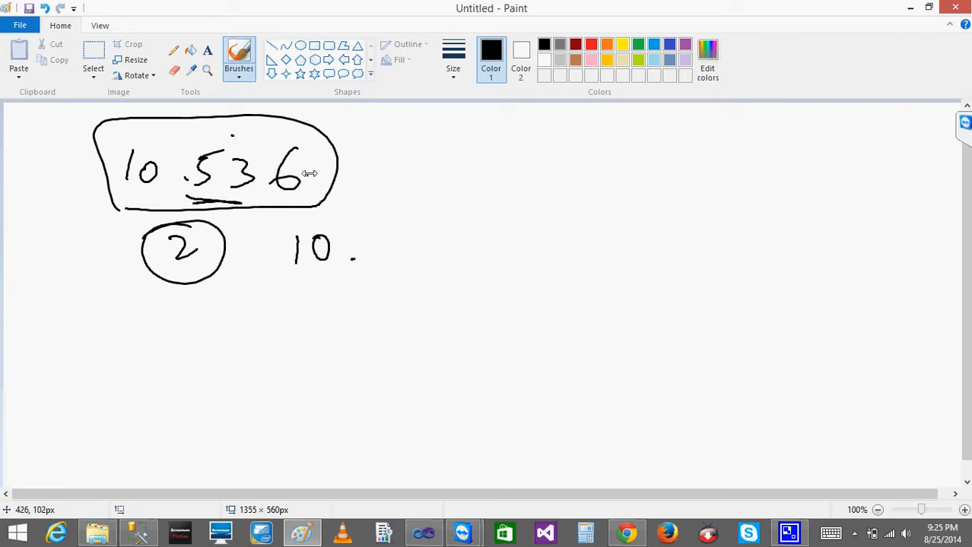
{"action": "mouse_move", "coordinate": [302, 144]}
{"action": "left_mouse_down"}
{"action": "mouse_move", "coordinate": [278, 163]}
{"action": "mouse_move", "coordinate": [280, 190]}
{"action": "left_mouse_up"}
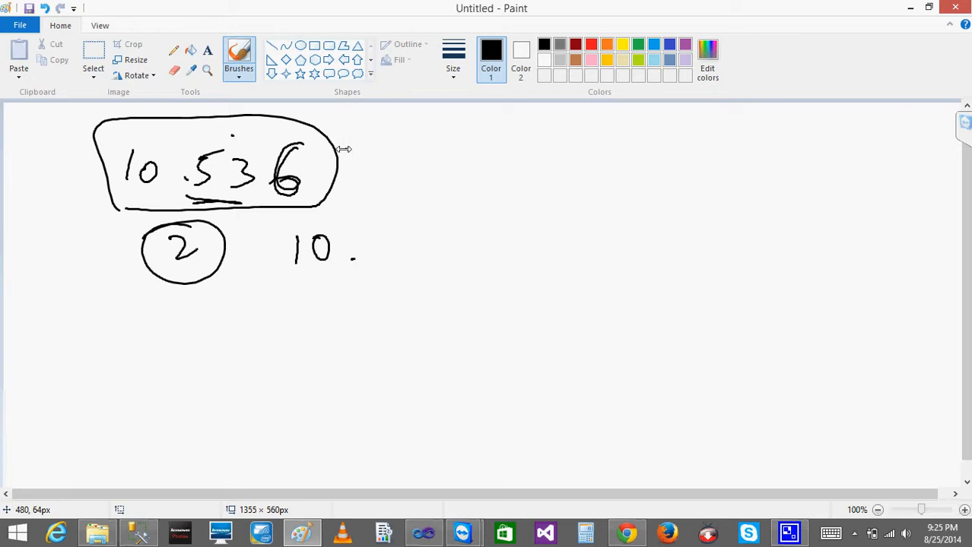
{"action": "left_click_drag", "start_coordinate": [307, 144], "coordinate": [297, 189]}
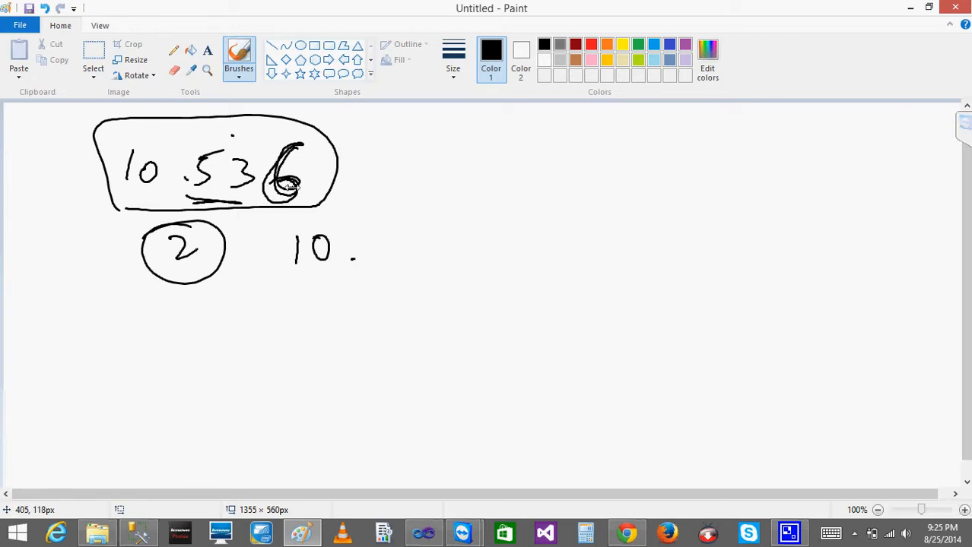
{"action": "mouse_move", "coordinate": [245, 158]}
{"action": "left_mouse_down"}
{"action": "mouse_move", "coordinate": [234, 142]}
{"action": "mouse_move", "coordinate": [236, 188]}
{"action": "mouse_move", "coordinate": [245, 171]}
{"action": "left_mouse_up"}
{"action": "mouse_move", "coordinate": [373, 238]}
{"action": "left_mouse_down"}
{"action": "mouse_move", "coordinate": [365, 265]}
{"action": "mouse_move", "coordinate": [401, 238]}
{"action": "left_mouse_up"}
{"action": "mouse_move", "coordinate": [403, 242]}
{"action": "left_mouse_down"}
{"action": "mouse_move", "coordinate": [427, 257]}
{"action": "mouse_move", "coordinate": [414, 281]}
{"action": "left_mouse_up"}
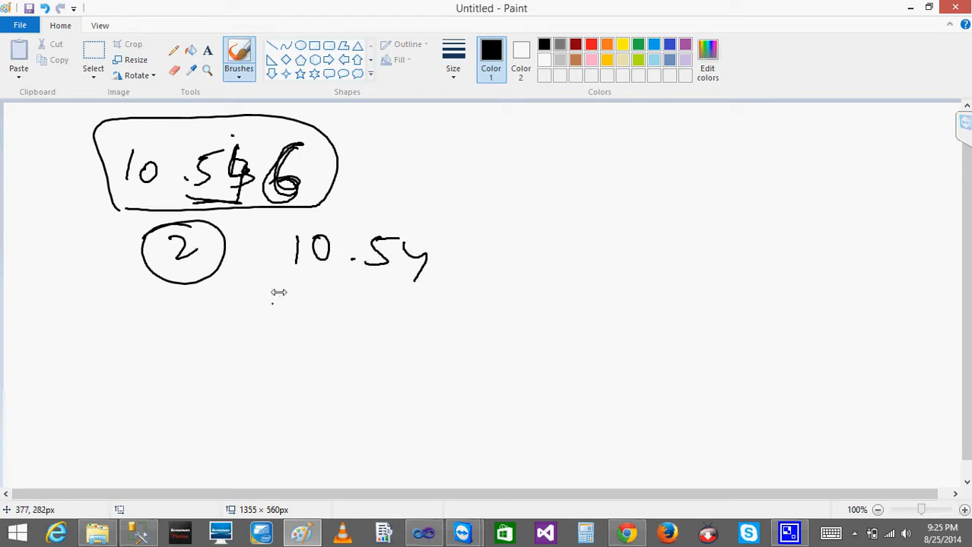
Illustrate rounding to one decimal by underlining the digits of 10.54 and writing 10.5 beneath it with the note +0 => 5.
{"action": "mouse_move", "coordinate": [290, 298]}
{"action": "left_mouse_down"}
{"action": "mouse_move", "coordinate": [284, 329]}
{"action": "mouse_move", "coordinate": [310, 304]}
{"action": "left_mouse_up"}
{"action": "left_click", "coordinate": [326, 314]}
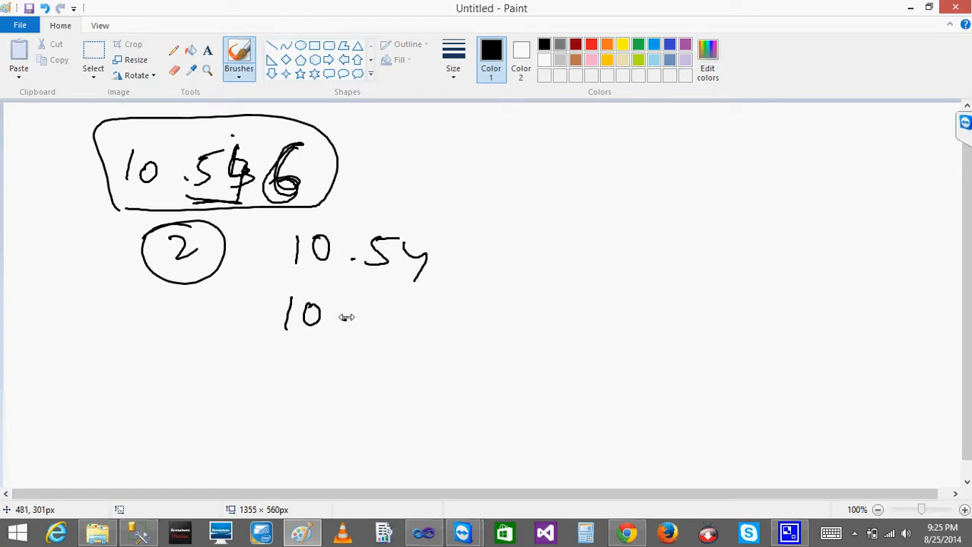
{"action": "mouse_move", "coordinate": [398, 273]}
{"action": "left_mouse_down"}
{"action": "mouse_move", "coordinate": [436, 274]}
{"action": "mouse_move", "coordinate": [362, 270]}
{"action": "left_mouse_up"}
{"action": "mouse_move", "coordinate": [372, 311]}
{"action": "left_mouse_down"}
{"action": "mouse_move", "coordinate": [364, 323]}
{"action": "mouse_move", "coordinate": [387, 307]}
{"action": "left_mouse_up"}
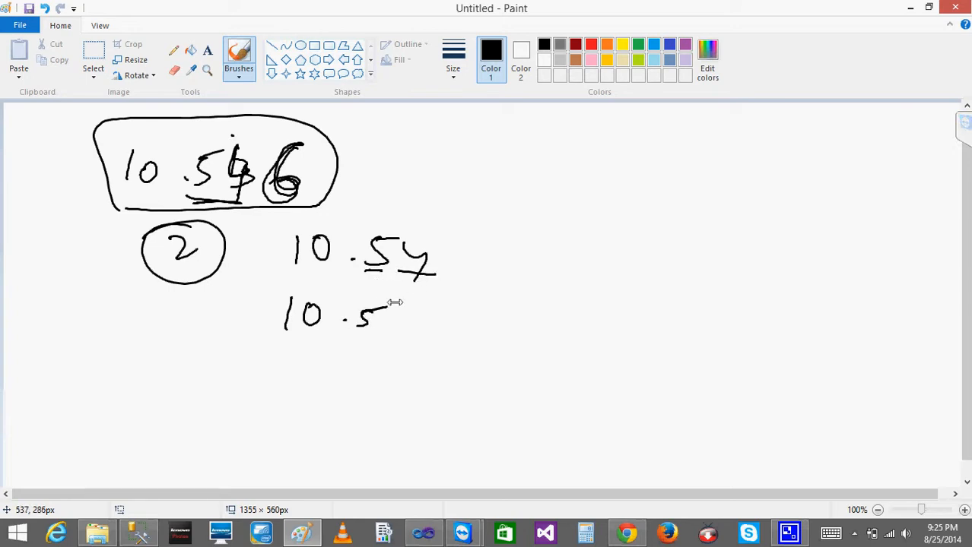
{"action": "left_click_drag", "start_coordinate": [392, 273], "coordinate": [441, 273]}
{"action": "mouse_move", "coordinate": [373, 303]}
{"action": "left_mouse_down"}
{"action": "mouse_move", "coordinate": [378, 294]}
{"action": "mouse_move", "coordinate": [395, 303]}
{"action": "mouse_move", "coordinate": [390, 327]}
{"action": "mouse_move", "coordinate": [415, 326]}
{"action": "mouse_move", "coordinate": [434, 310]}
{"action": "left_mouse_up"}
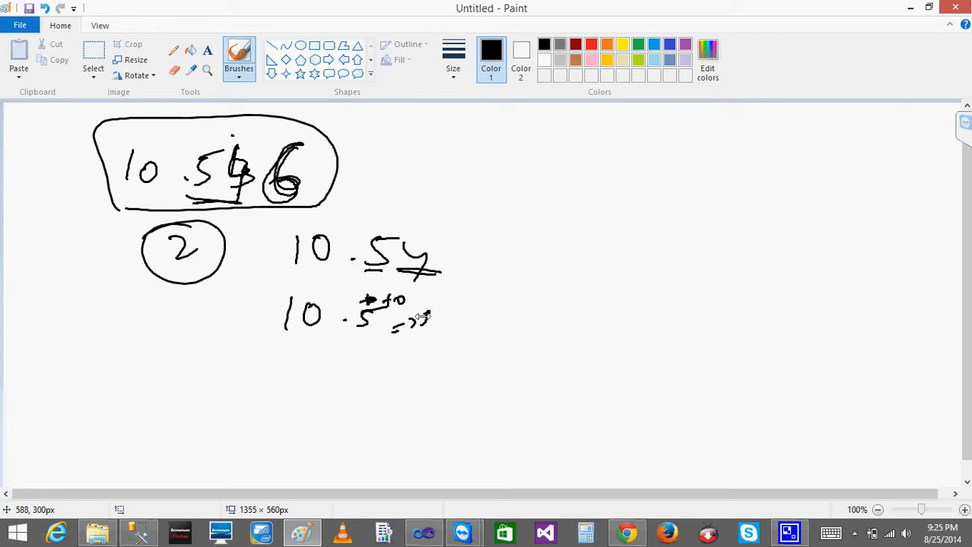
Illustrate rounding to a whole number by writing 10.5 with its 5 circled, a +1 note beside it, and 11 beneath.
{"action": "left_click_drag", "start_coordinate": [312, 349], "coordinate": [313, 369]}
{"action": "mouse_move", "coordinate": [334, 355]}
{"action": "left_mouse_down"}
{"action": "mouse_move", "coordinate": [385, 348]}
{"action": "mouse_move", "coordinate": [358, 352]}
{"action": "mouse_move", "coordinate": [372, 342]}
{"action": "mouse_move", "coordinate": [369, 369]}
{"action": "left_mouse_up"}
{"action": "left_click", "coordinate": [351, 363]}
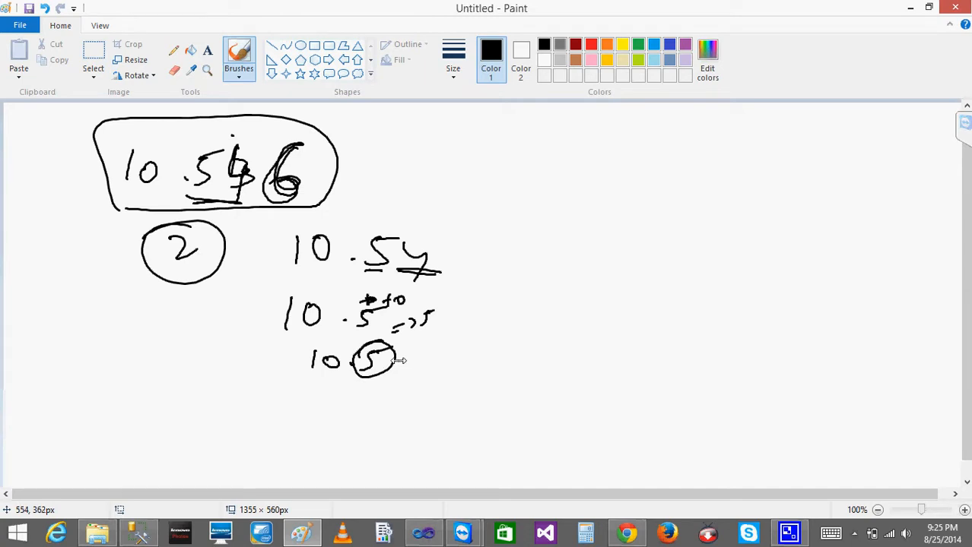
{"action": "mouse_move", "coordinate": [487, 346]}
{"action": "left_mouse_down"}
{"action": "mouse_move", "coordinate": [521, 335]}
{"action": "mouse_move", "coordinate": [516, 343]}
{"action": "left_mouse_up"}
{"action": "left_click", "coordinate": [355, 364]}
{"action": "mouse_move", "coordinate": [314, 395]}
{"action": "left_mouse_down"}
{"action": "mouse_move", "coordinate": [311, 416]}
{"action": "mouse_move", "coordinate": [329, 423]}
{"action": "mouse_move", "coordinate": [346, 396]}
{"action": "mouse_move", "coordinate": [341, 431]}
{"action": "left_mouse_up"}
{"action": "left_click", "coordinate": [344, 418]}
Circle the lower 10.5, the 10.54 and the original boxed number in the rounding illustration.
{"action": "mouse_move", "coordinate": [394, 344]}
{"action": "left_mouse_down"}
{"action": "mouse_move", "coordinate": [323, 338]}
{"action": "mouse_move", "coordinate": [387, 375]}
{"action": "mouse_move", "coordinate": [397, 346]}
{"action": "left_mouse_up"}
{"action": "mouse_move", "coordinate": [299, 266]}
{"action": "left_mouse_down"}
{"action": "mouse_move", "coordinate": [475, 270]}
{"action": "mouse_move", "coordinate": [278, 244]}
{"action": "mouse_move", "coordinate": [357, 275]}
{"action": "left_mouse_up"}
{"action": "mouse_move", "coordinate": [346, 202]}
{"action": "left_mouse_down"}
{"action": "mouse_move", "coordinate": [308, 146]}
{"action": "mouse_move", "coordinate": [163, 114]}
{"action": "mouse_move", "coordinate": [338, 210]}
{"action": "mouse_move", "coordinate": [228, 127]}
{"action": "left_mouse_up"}
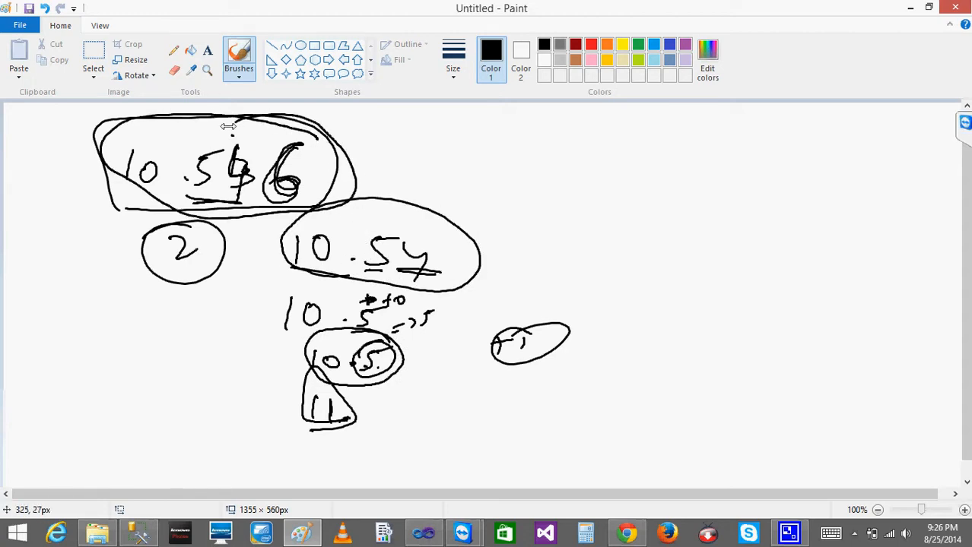
Switch back to Visual Studio and return to the design of the Lkp.rdl report.
{"action": "left_click", "coordinate": [911, 8]}
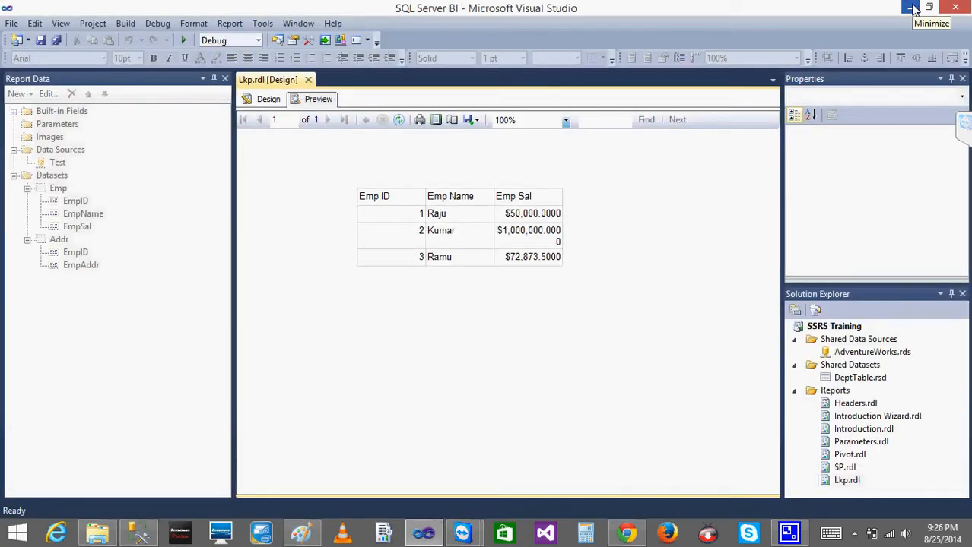
{"action": "left_click", "coordinate": [268, 100]}
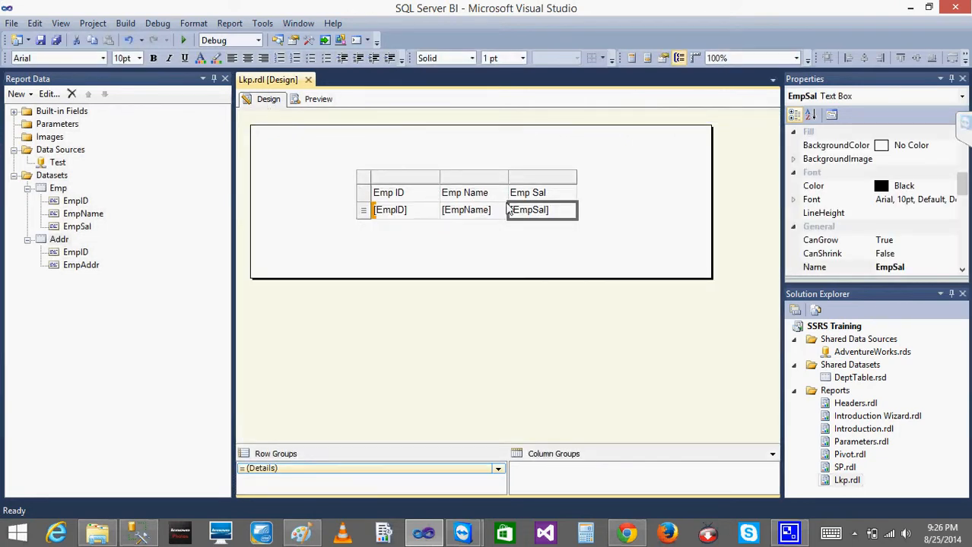
{"action": "right_click", "coordinate": [527, 219]}
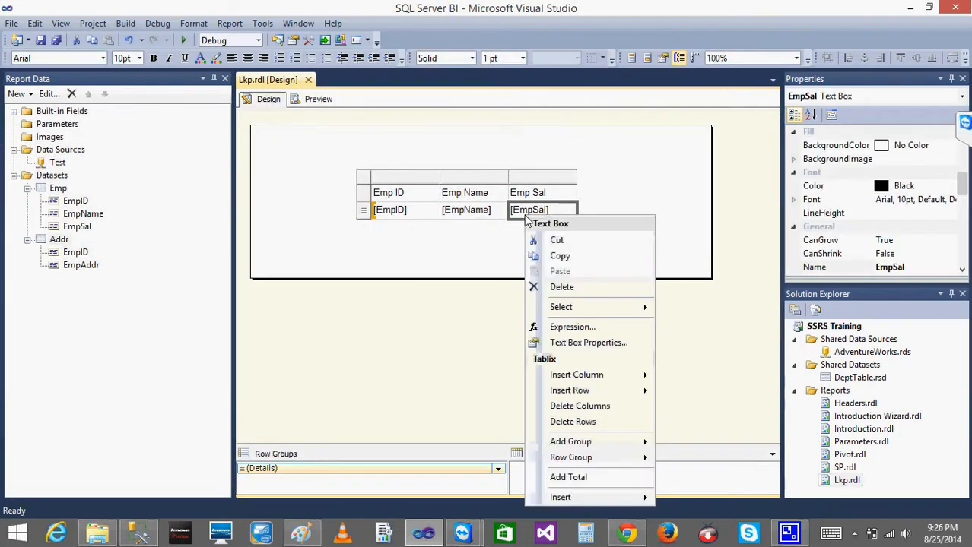
{"action": "left_click", "coordinate": [594, 332]}
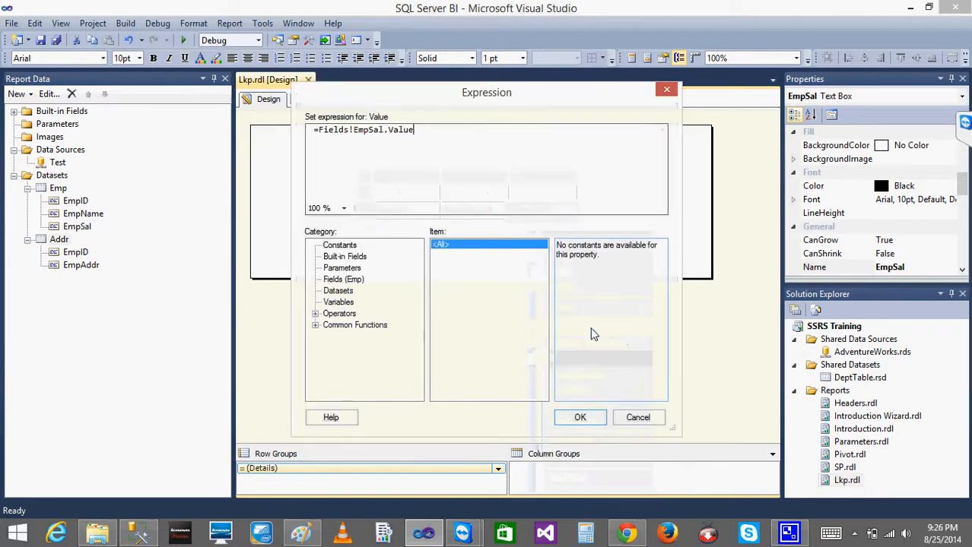
{"action": "left_click", "coordinate": [639, 422]}
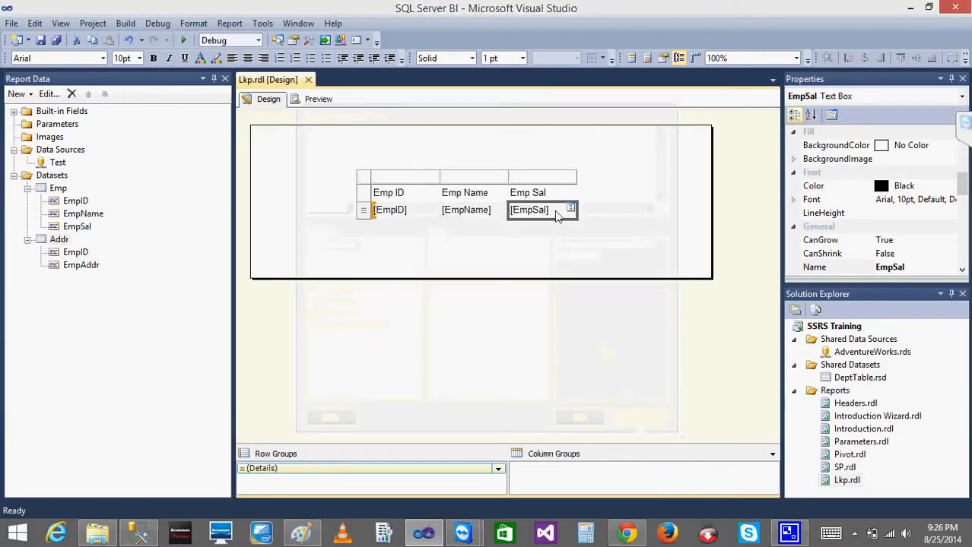
Remove the decimals from the [EmpSal] custom number format so the expression reads '$'#,#;(#,#).
{"action": "right_click", "coordinate": [556, 212]}
{"action": "left_click", "coordinate": [617, 340]}
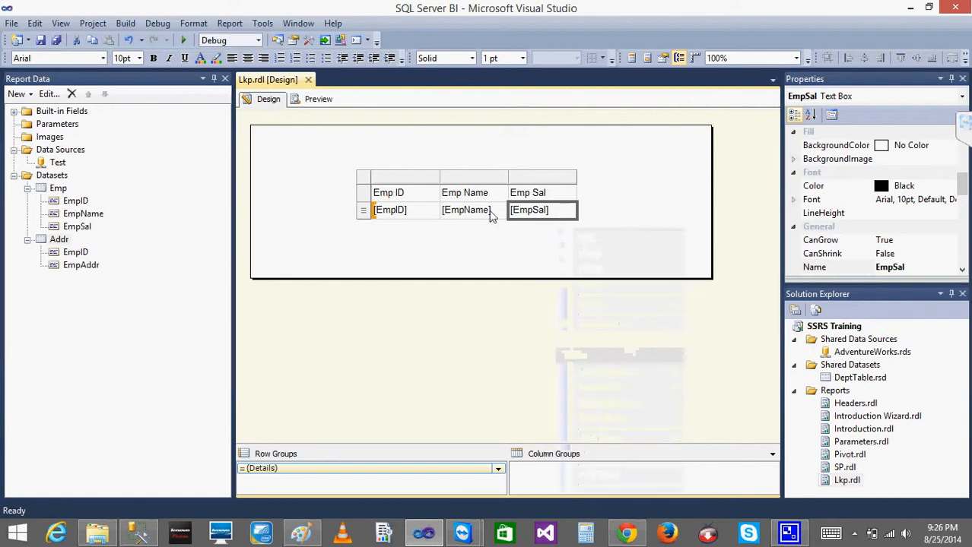
{"action": "left_click", "coordinate": [311, 127]}
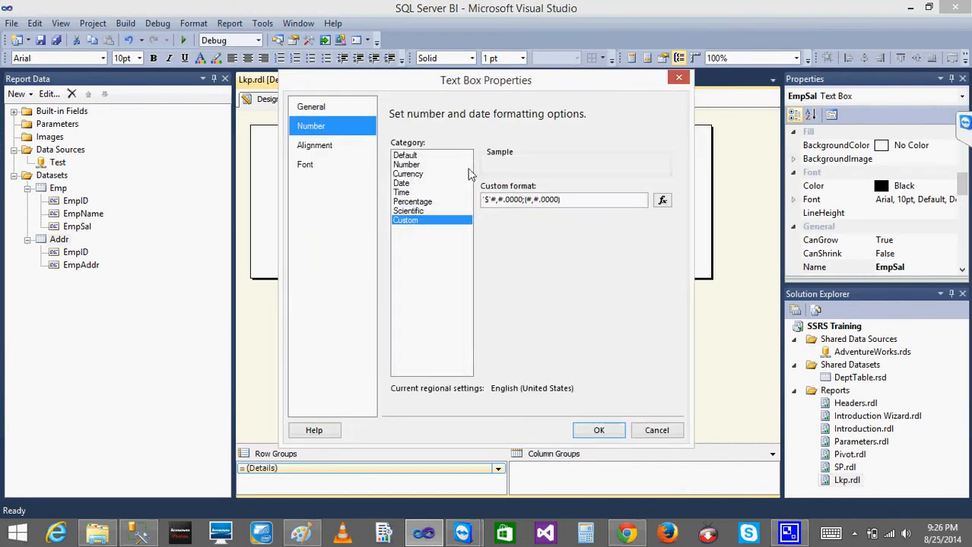
{"action": "left_click", "coordinate": [661, 200]}
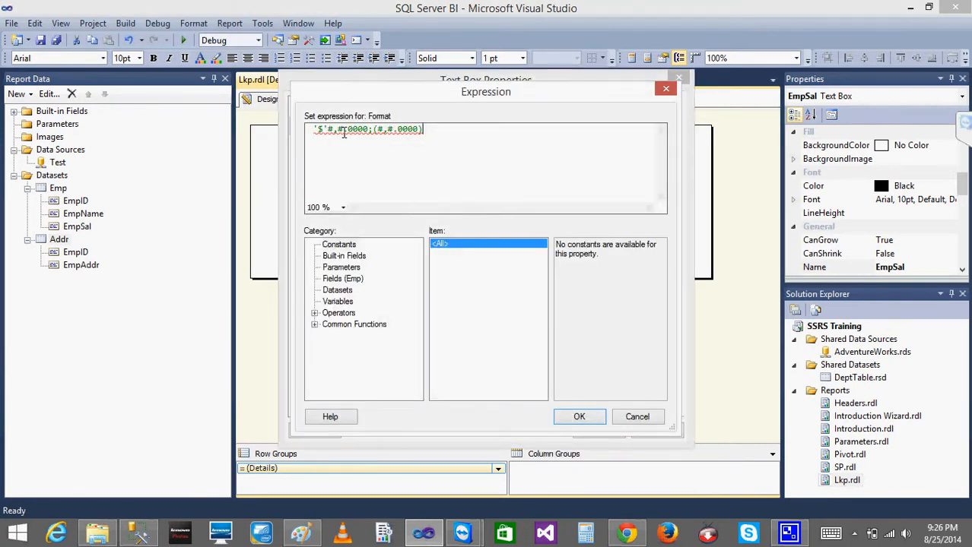
{"action": "key", "text": "Delete"}
{"action": "key", "text": "Delete"}
{"action": "key", "text": "Delete"}
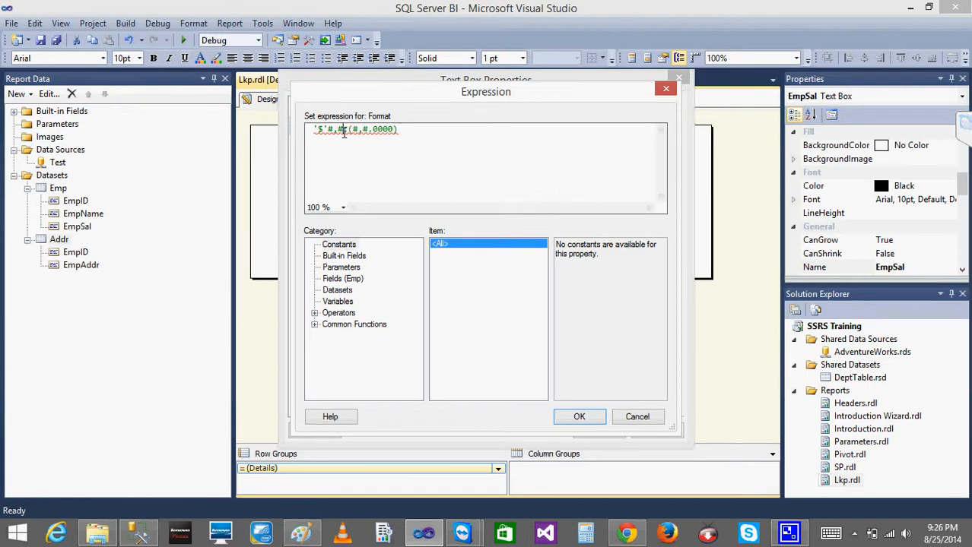
{"action": "key", "text": "BackSpace"}
{"action": "key", "text": "BackSpace"}
{"action": "key", "text": "BackSpace"}
{"action": "key", "text": "BackSpace"}
{"action": "left_click", "coordinate": [587, 419]}
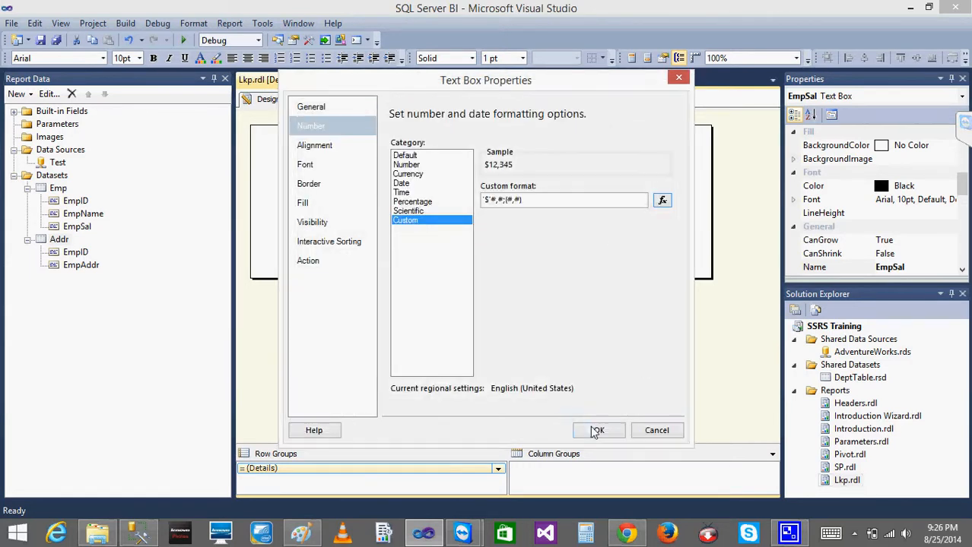
Apply the custom EmpSal number format and preview the Lkp.rdl report.
{"action": "left_click", "coordinate": [596, 429]}
{"action": "left_click", "coordinate": [318, 100]}
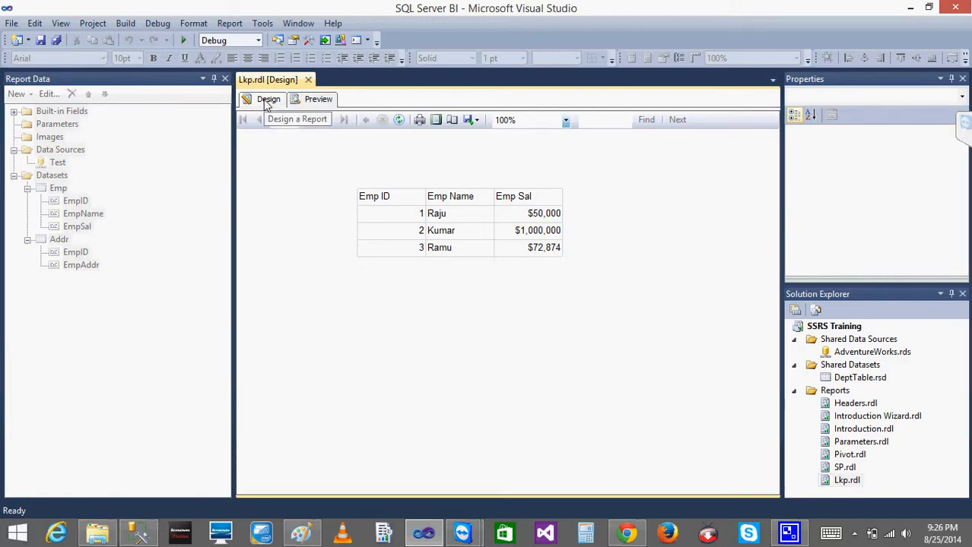
Change the [EmpSal] text box expression to =ROUND(Fields!EmpSal.Value,0) and preview the report.
{"action": "left_click", "coordinate": [265, 100]}
{"action": "right_click", "coordinate": [541, 213]}
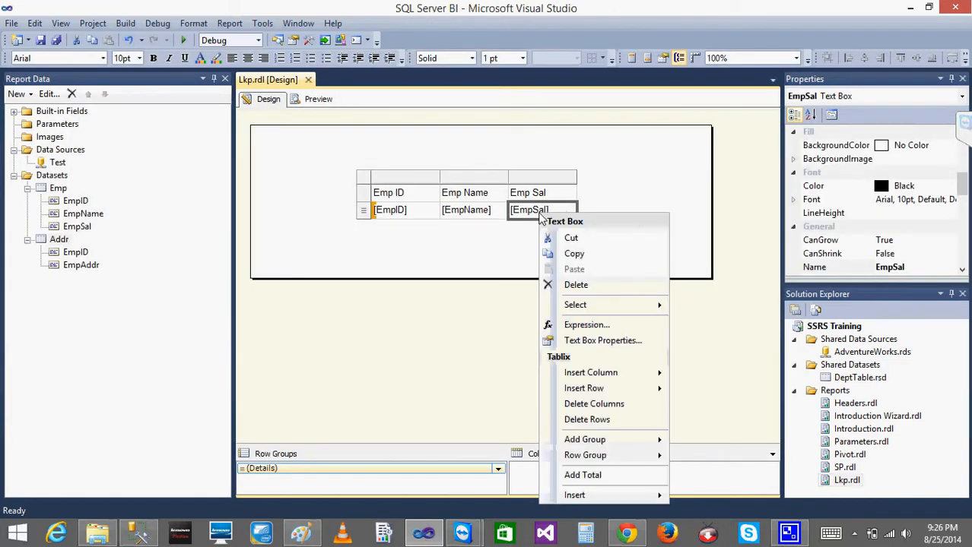
{"action": "left_click", "coordinate": [597, 326]}
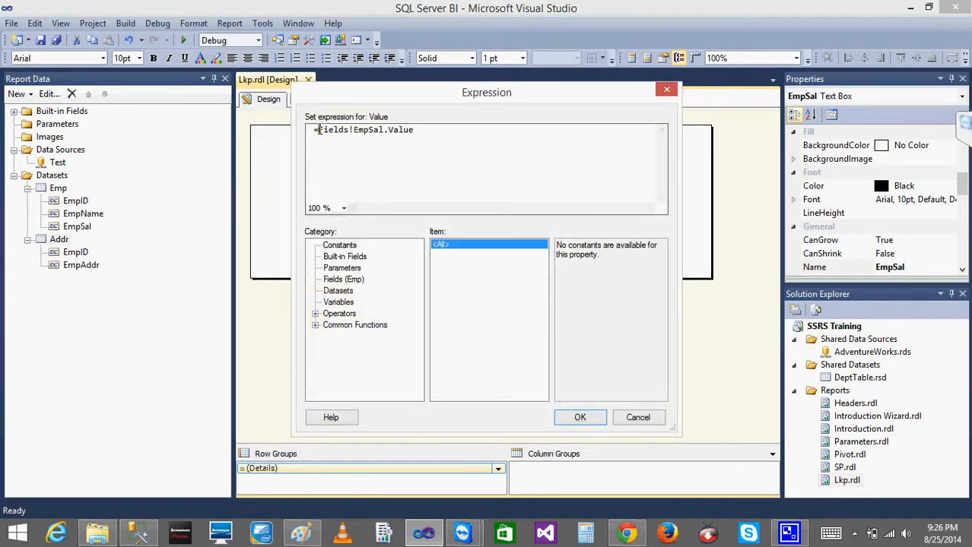
{"action": "type", "text": "ROUND("}
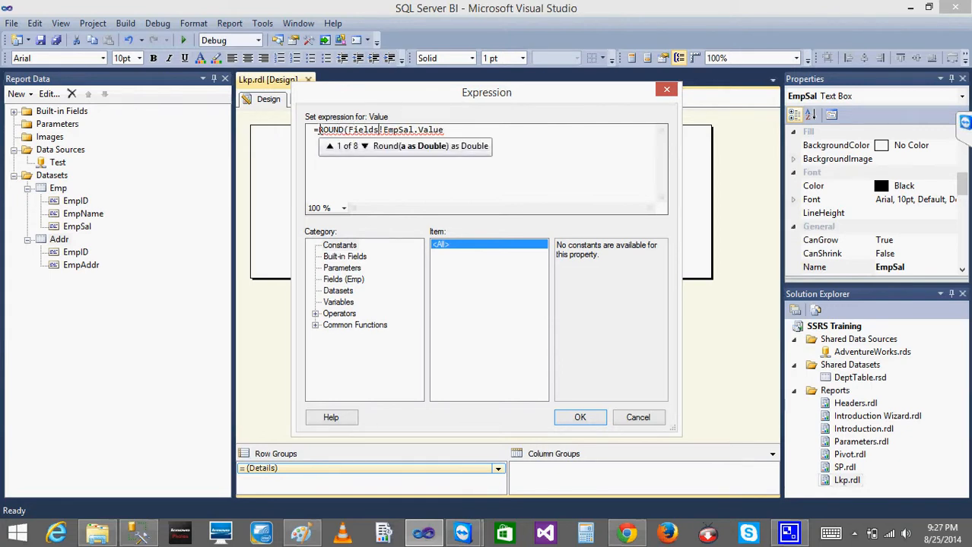
{"action": "type", "text": ",0)"}
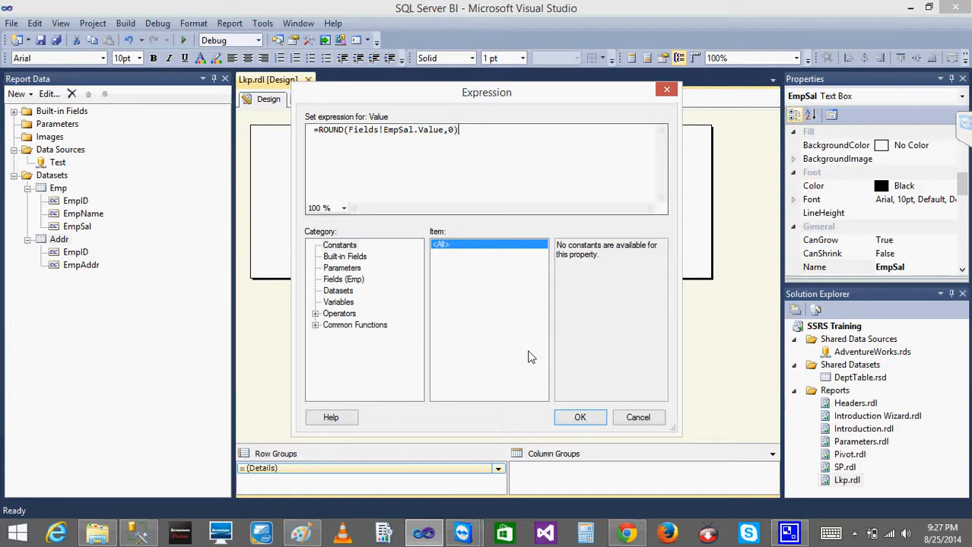
{"action": "left_click", "coordinate": [579, 418]}
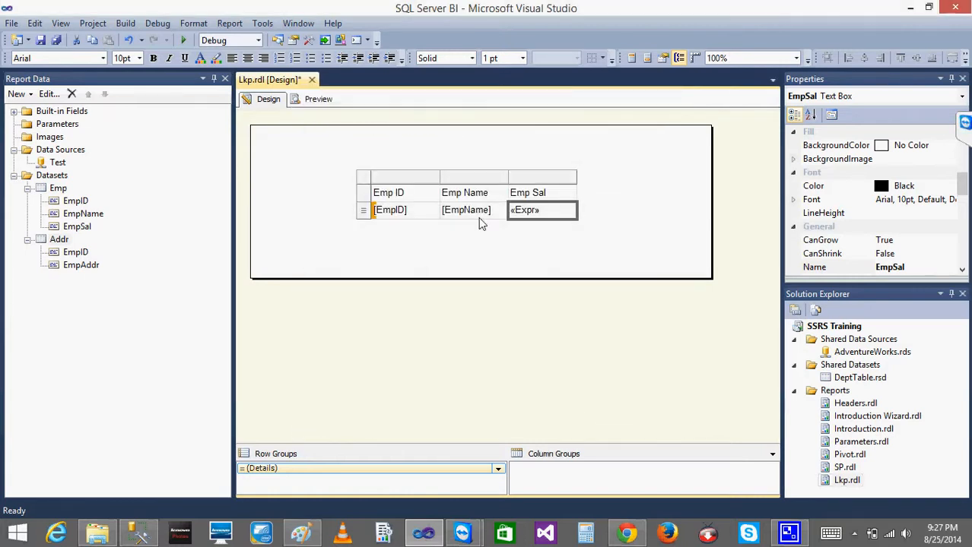
{"action": "left_click", "coordinate": [310, 100]}
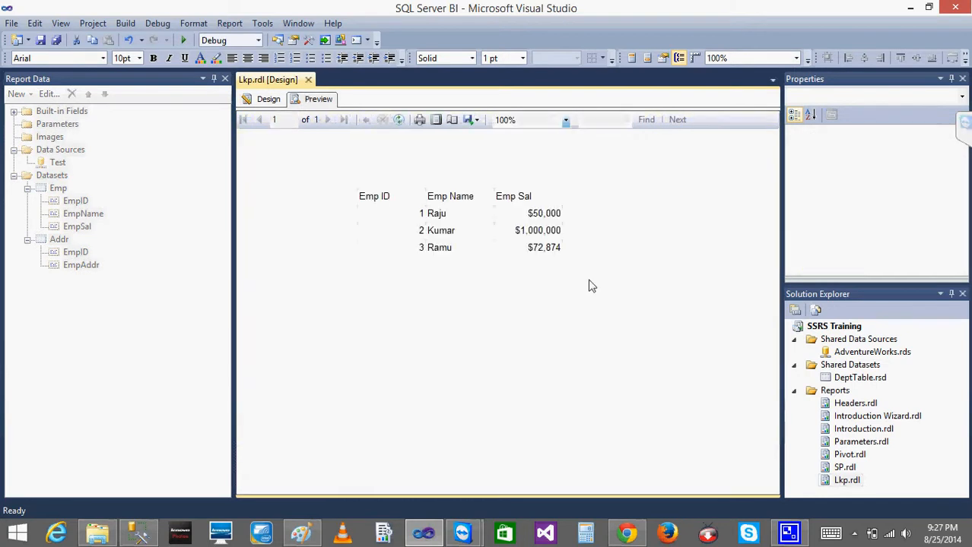
Return to the report design and remove the ROUND function from the salary cell's expression, leaving =Fields!EmpSal.Value.
{"action": "left_click", "coordinate": [272, 99]}
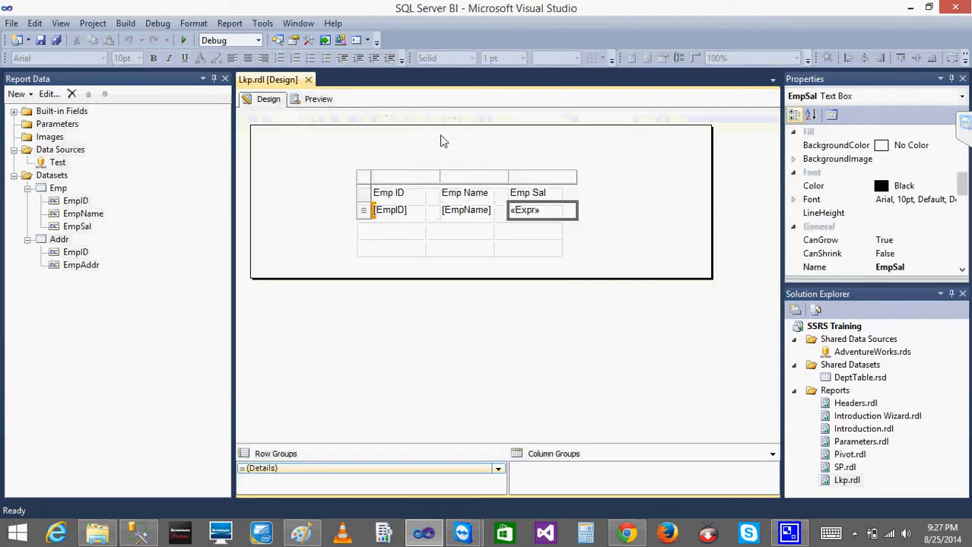
{"action": "right_click", "coordinate": [558, 222]}
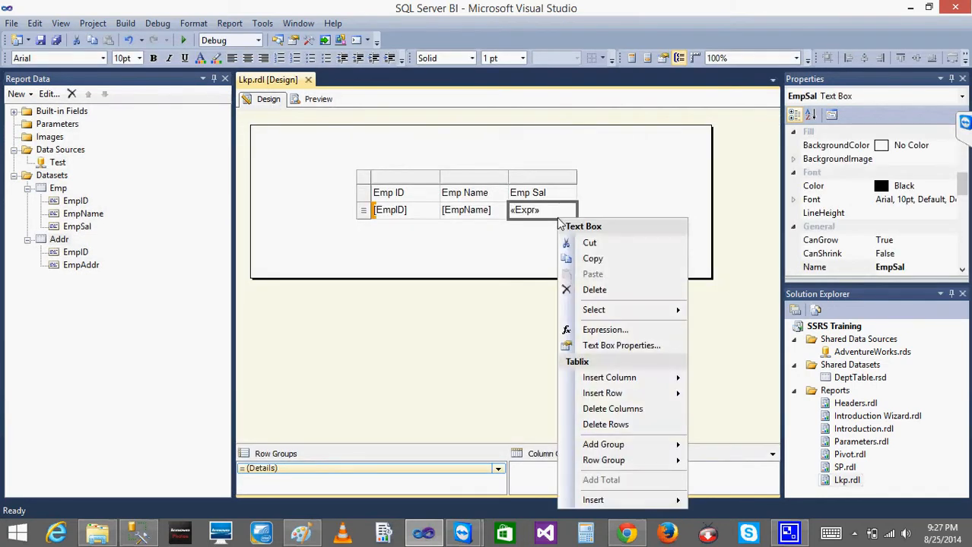
{"action": "left_click", "coordinate": [614, 335]}
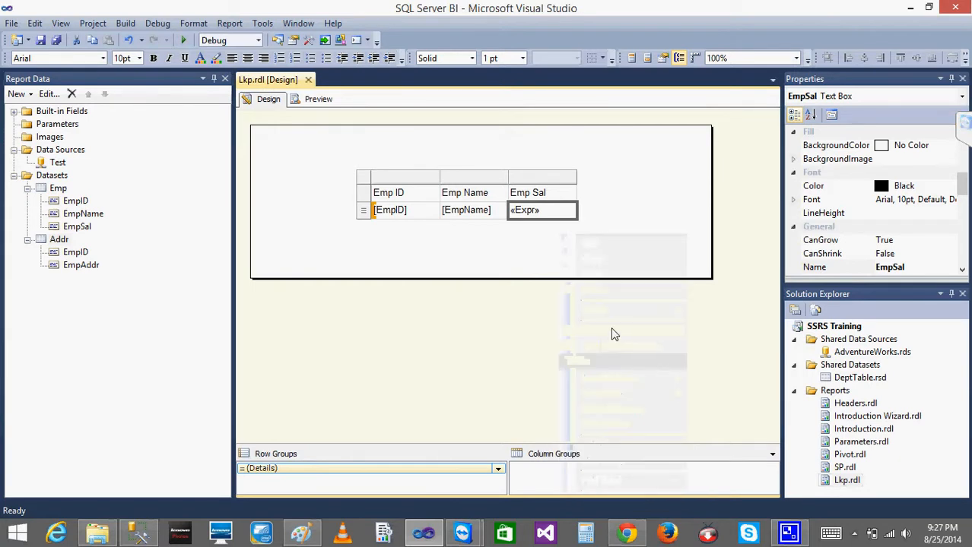
{"action": "key", "text": "BackSpace"}
{"action": "key", "text": "BackSpace"}
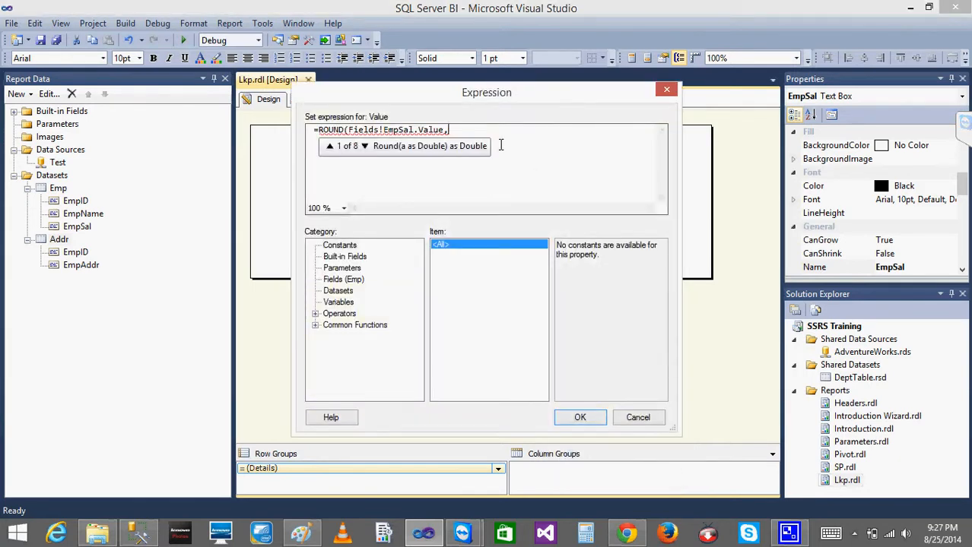
{"action": "key", "text": "BackSpace"}
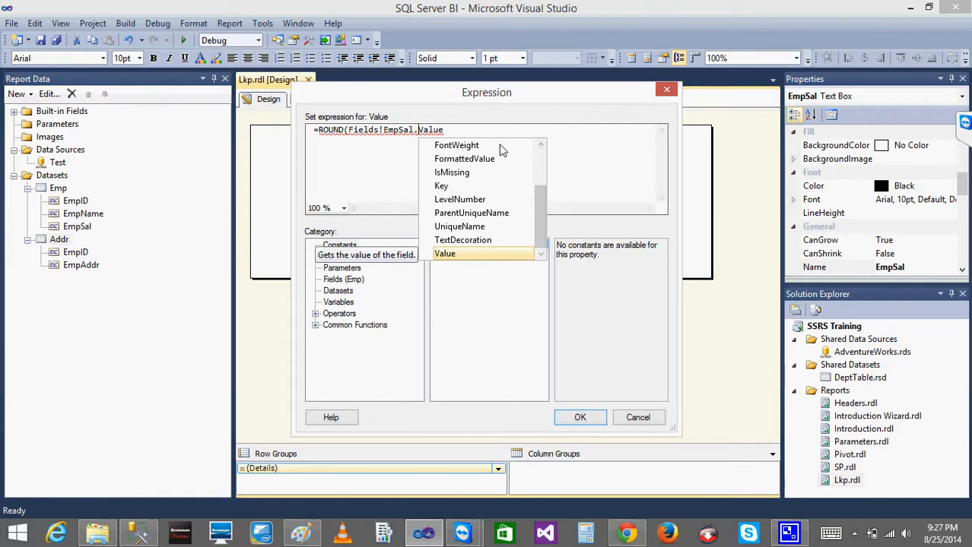
{"action": "key", "text": "Escape"}
{"action": "key", "text": "Left"}
{"action": "key", "text": "Left"}
{"action": "key", "text": "Left"}
{"action": "key", "text": "BackSpace"}
{"action": "key", "text": "BackSpace"}
{"action": "key", "text": "BackSpace"}
{"action": "key", "text": "BackSpace"}
{"action": "key", "text": "BackSpace"}
{"action": "key", "text": "BackSpace"}
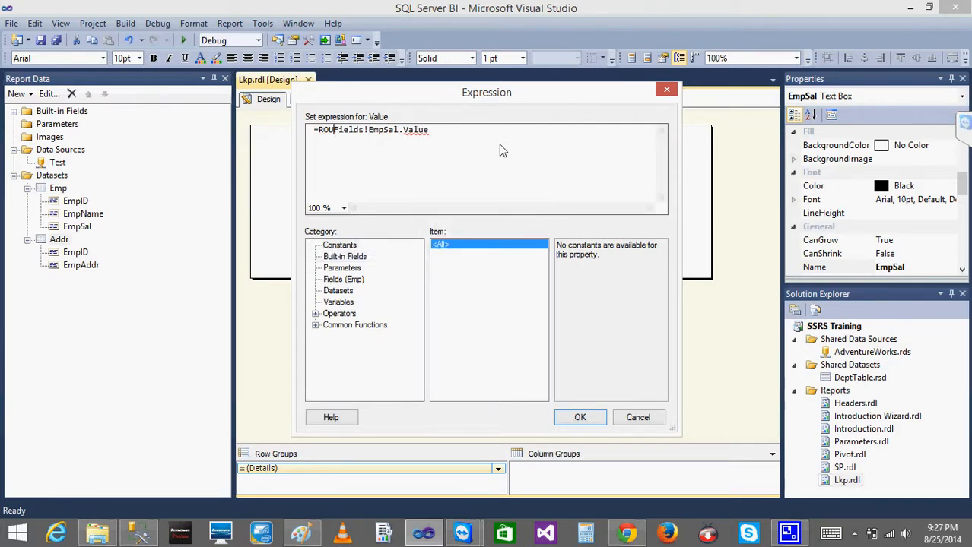
{"action": "left_click", "coordinate": [580, 417]}
Switch to SQL Server Management Studio and add the statement SELECT ROUND(103.5645,3) below the CONVERT query.
{"action": "left_click", "coordinate": [138, 534]}
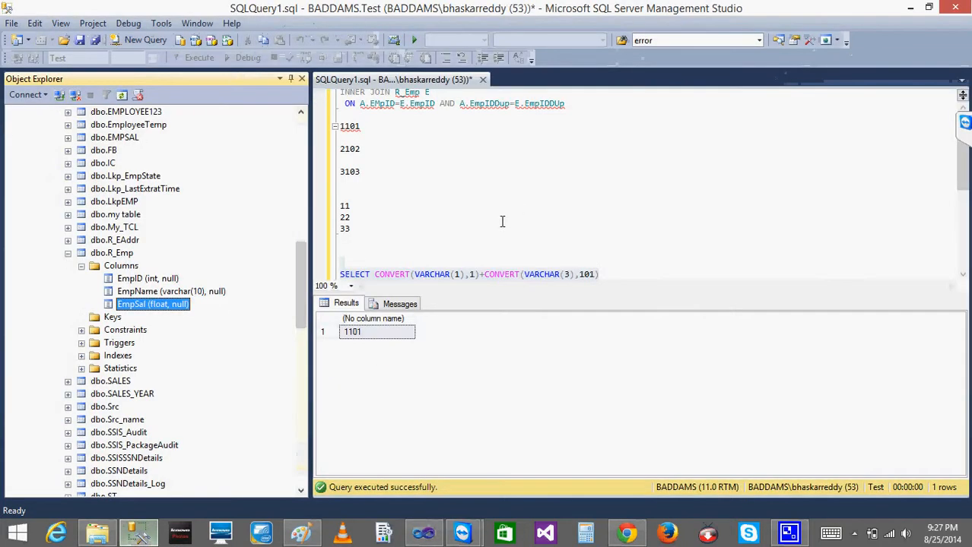
{"action": "left_click", "coordinate": [640, 280]}
{"action": "scroll", "coordinate": [640, 280], "scroll_direction": "down", "scroll_amount": 1}
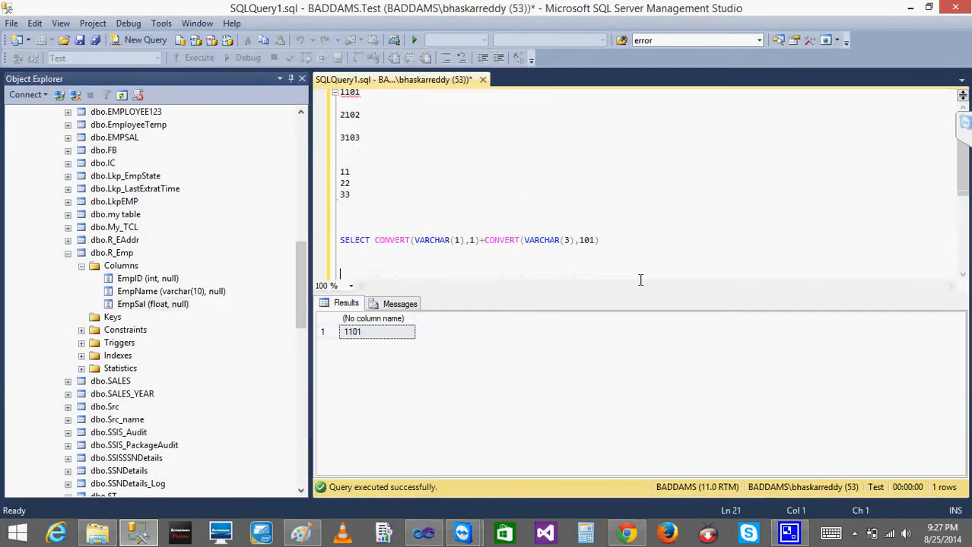
{"action": "type", "text": "SELECT "}
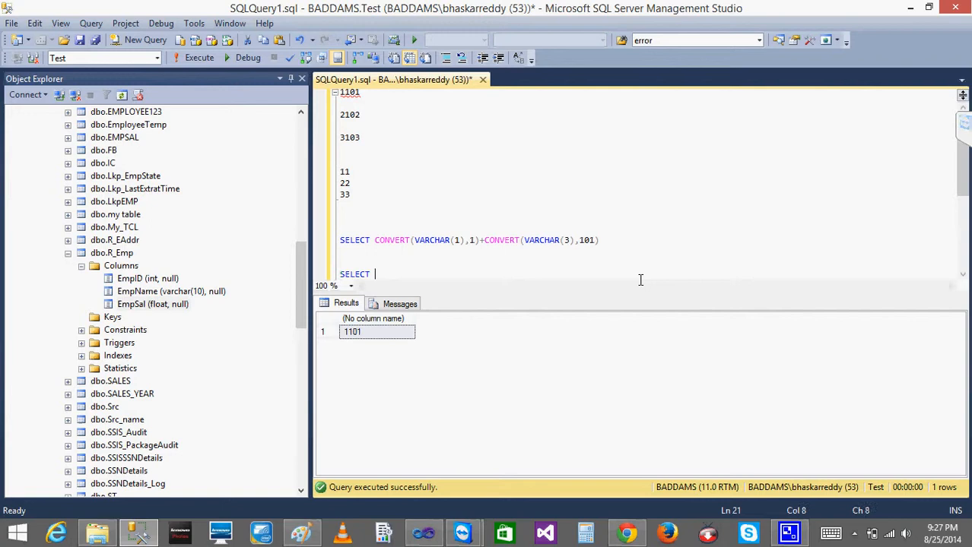
{"action": "type", "text": "ROUND("}
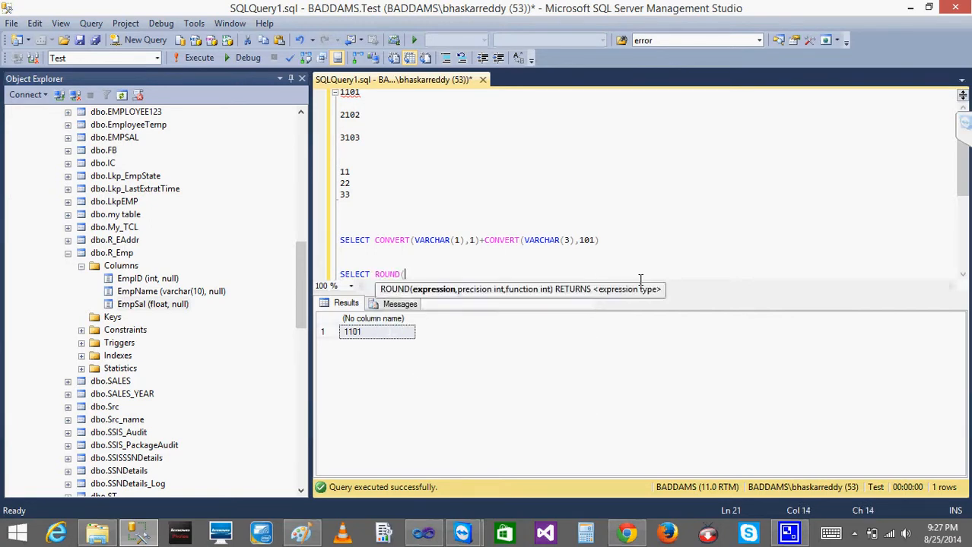
{"action": "type", "text": "103"}
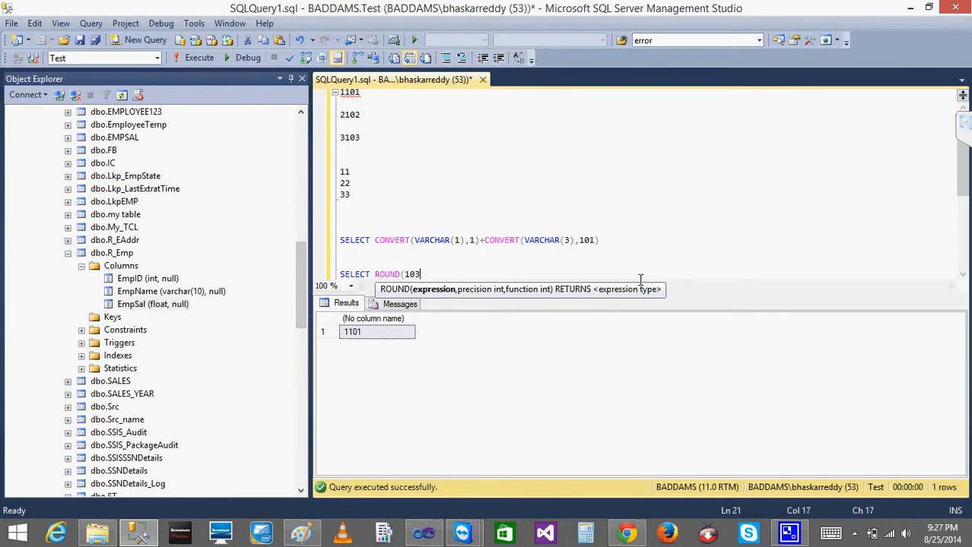
{"action": "type", "text": ".5645,3)"}
{"action": "key", "text": "Return"}
{"action": "key", "text": "Return"}
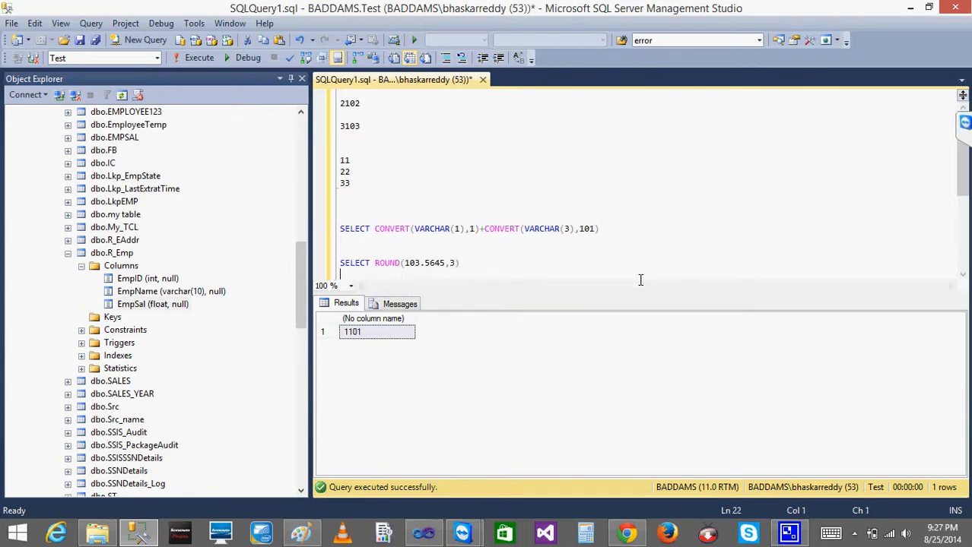
Change the number in the ROUND statement to 103.5635 and execute only that statement.
{"action": "left_click_drag", "start_coordinate": [507, 251], "coordinate": [321, 248]}
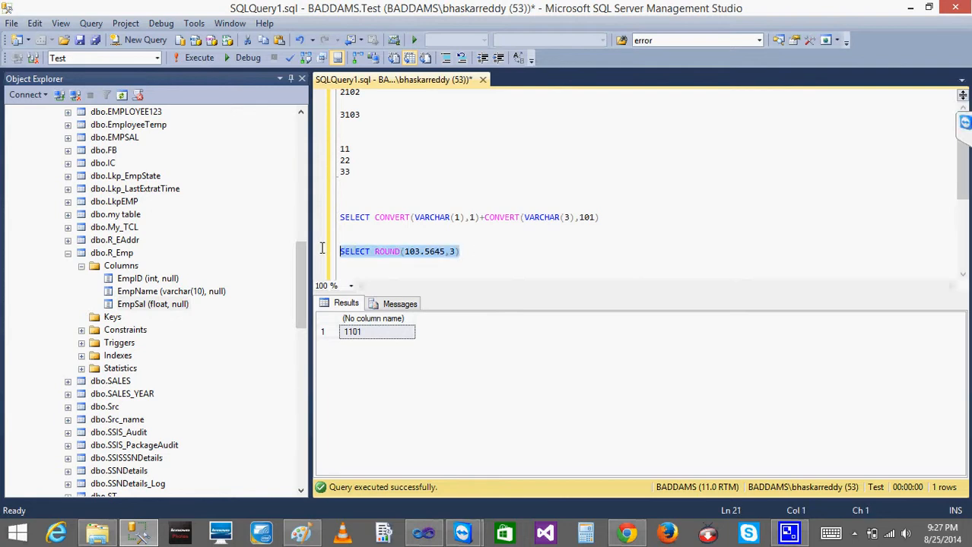
{"action": "left_click", "coordinate": [440, 254]}
{"action": "key", "text": "BackSpace"}
{"action": "type", "text": "3"}
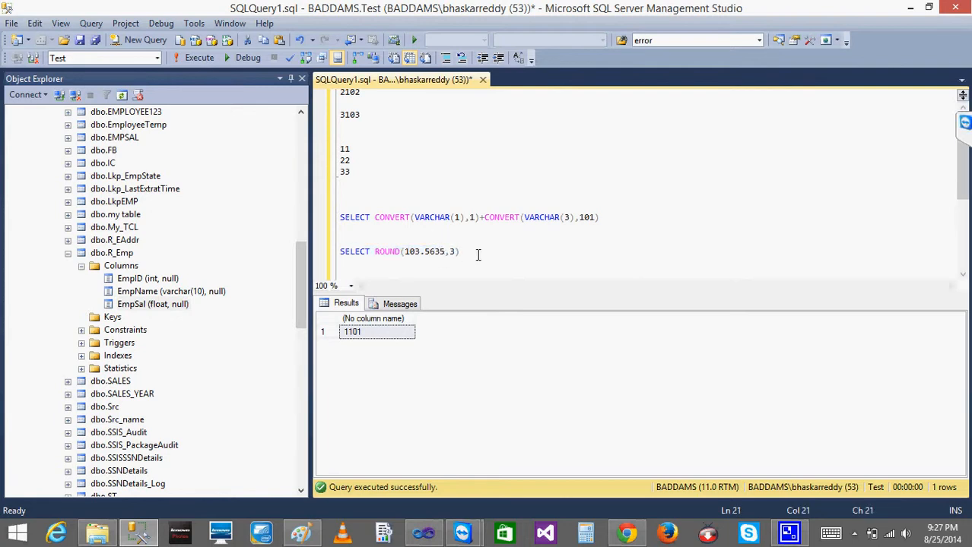
{"action": "left_click_drag", "start_coordinate": [468, 253], "coordinate": [302, 254]}
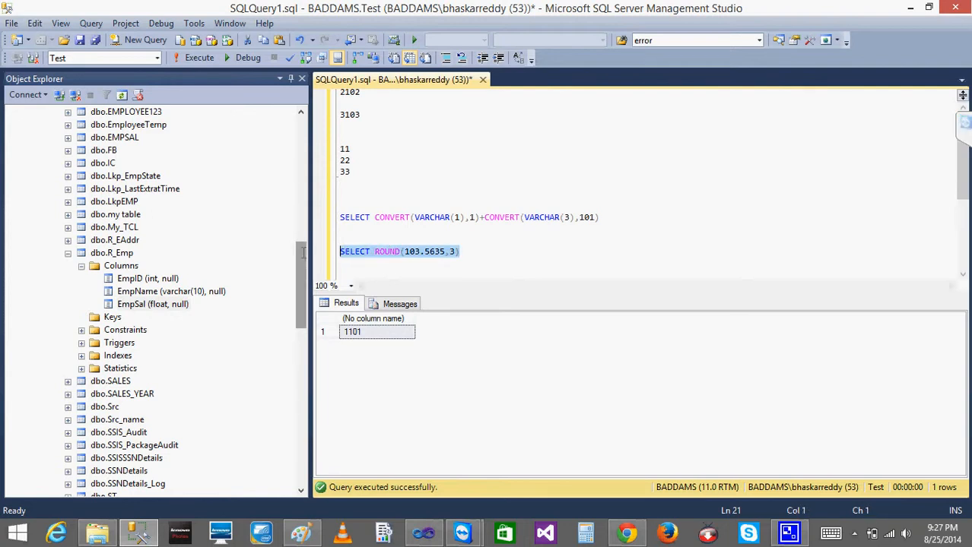
{"action": "left_click", "coordinate": [194, 59]}
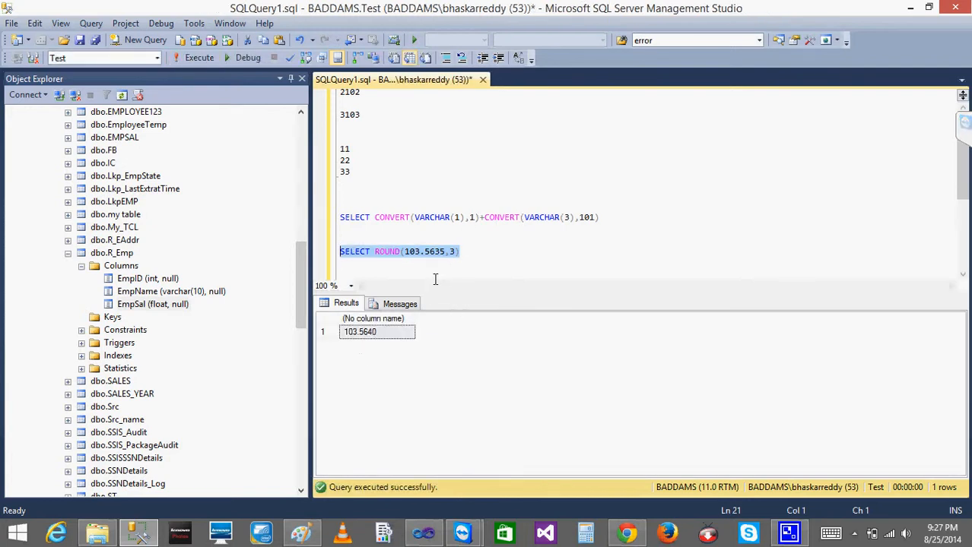
Set the ROUND precision to 2 and execute the statement.
{"action": "left_click", "coordinate": [454, 261]}
{"action": "left_click", "coordinate": [454, 251]}
{"action": "type", "text": "3"}
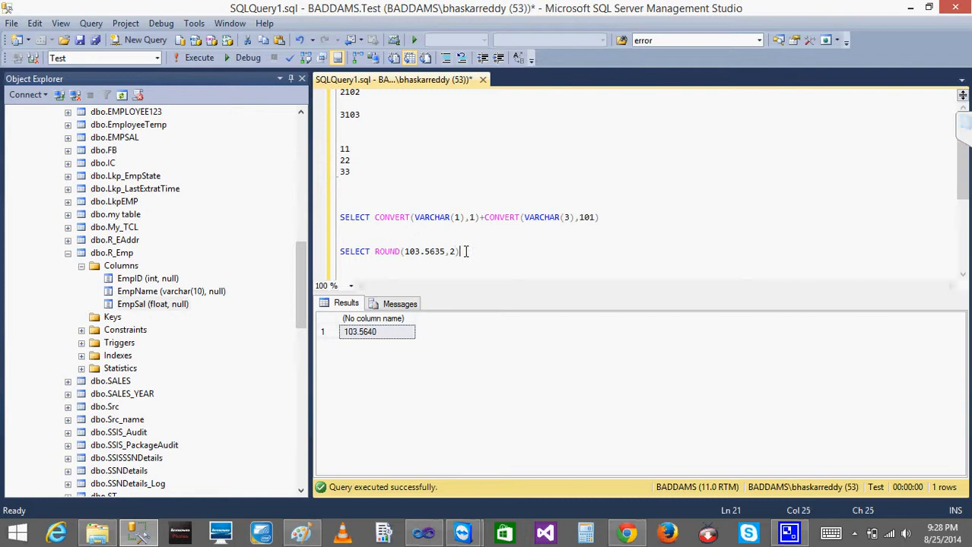
{"action": "left_click_drag", "start_coordinate": [466, 251], "coordinate": [294, 252]}
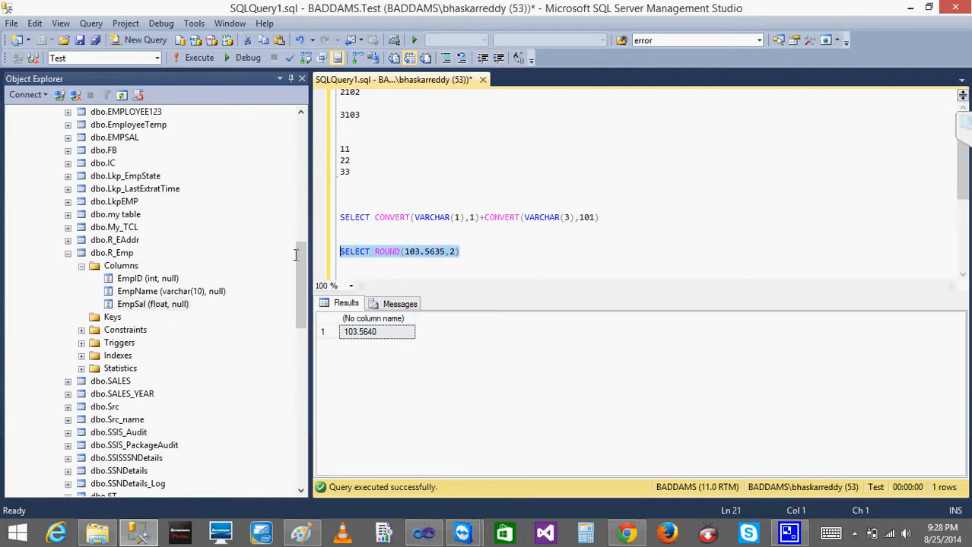
{"action": "left_click", "coordinate": [185, 60]}
Set the ROUND precision to 1 and execute the statement again.
{"action": "left_click", "coordinate": [439, 254]}
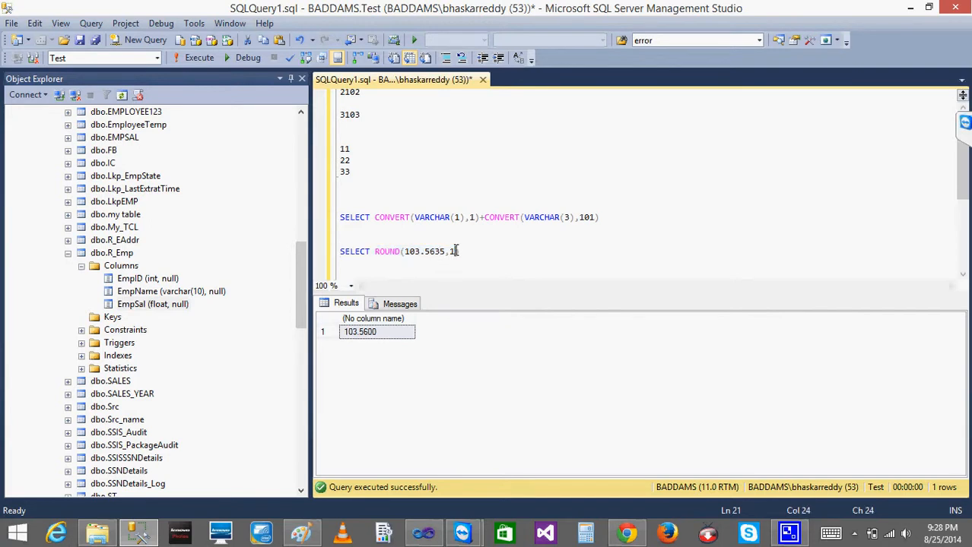
{"action": "left_click_drag", "start_coordinate": [466, 251], "coordinate": [287, 247]}
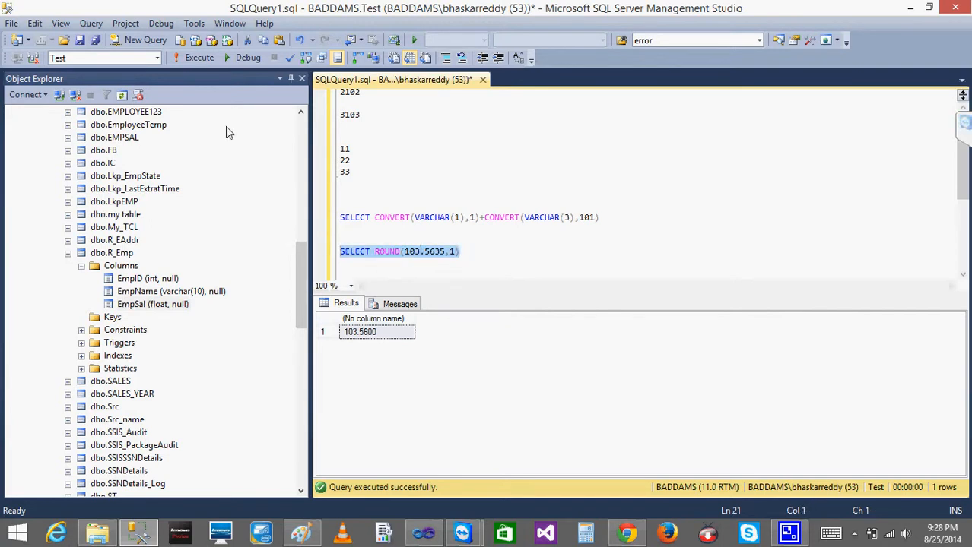
{"action": "left_click", "coordinate": [202, 60]}
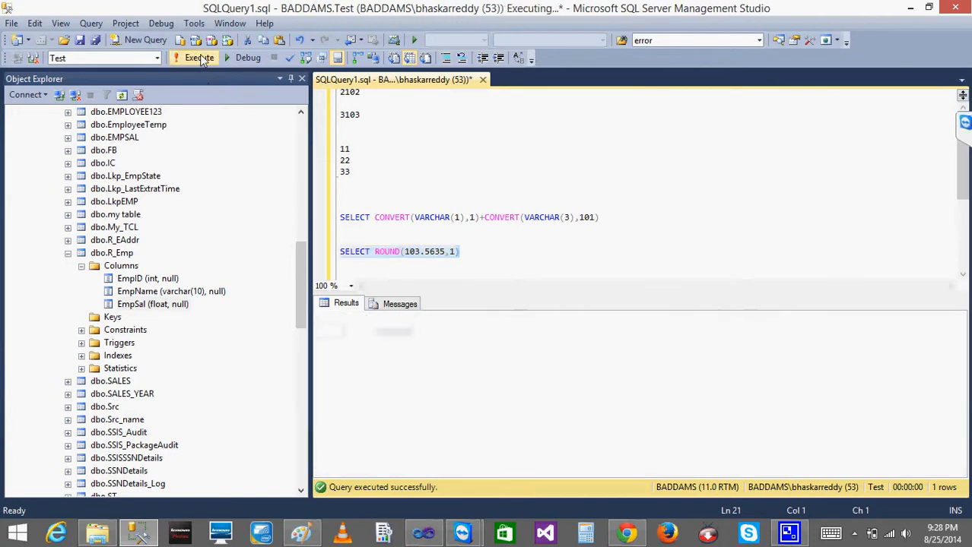
Set the ROUND precision to 0 and execute only the SELECT ROUND(103.5635,0) statement.
{"action": "left_click", "coordinate": [454, 257]}
{"action": "key", "text": "BackSpace"}
{"action": "type", "text": "0"}
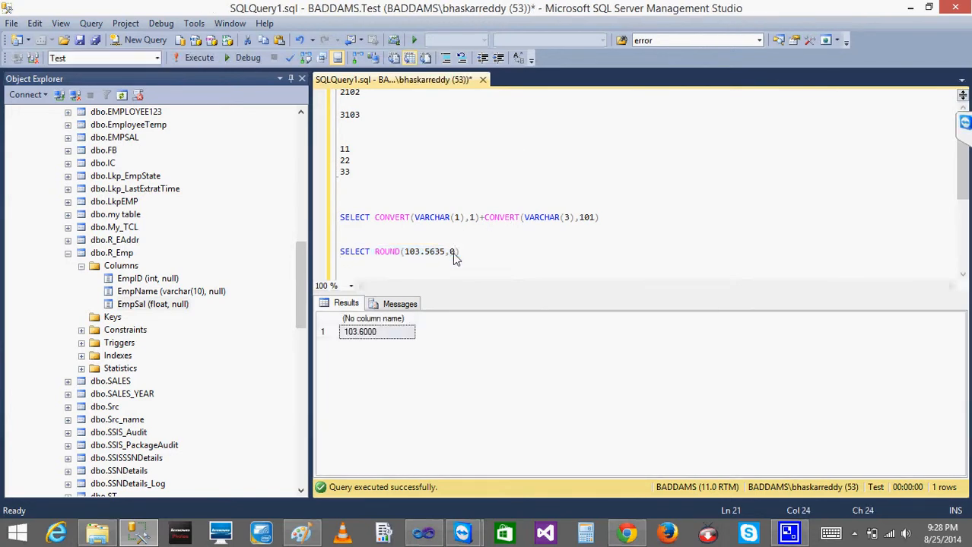
{"action": "left_click", "coordinate": [476, 255]}
{"action": "key", "text": "Return"}
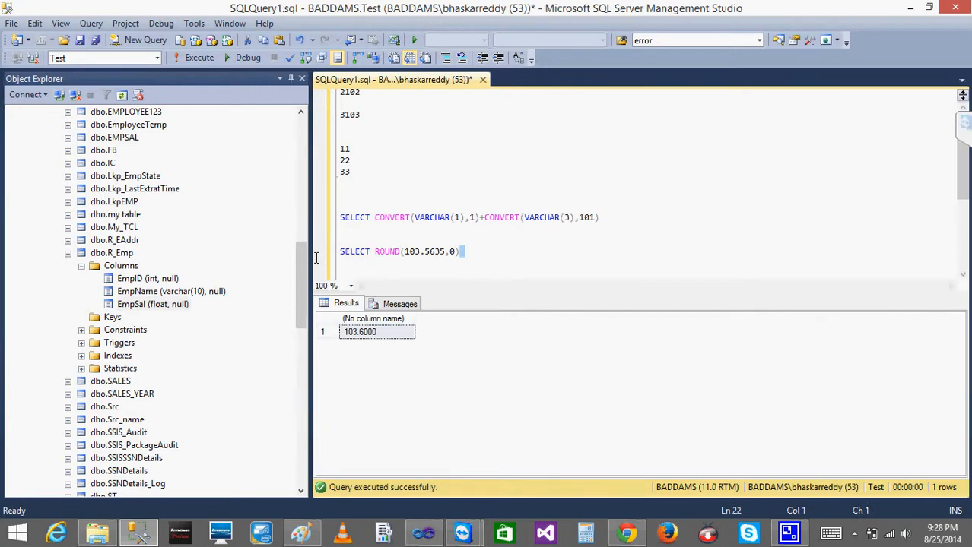
{"action": "key", "text": "shift+Up"}
{"action": "left_click", "coordinate": [194, 58]}
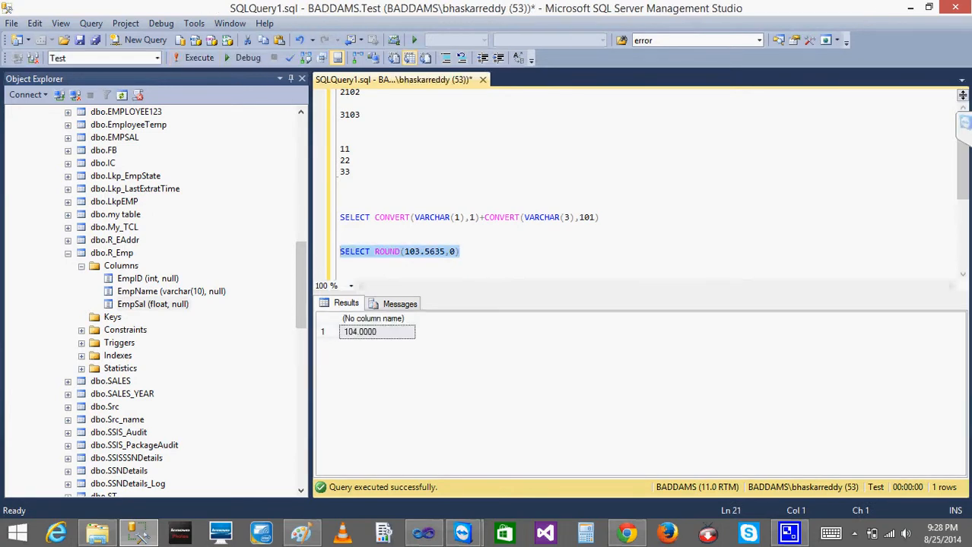
Switch back to Visual Studio and preview the Lkp.rdl report with the restored EmpSal field.
{"action": "left_click", "coordinate": [910, 8]}
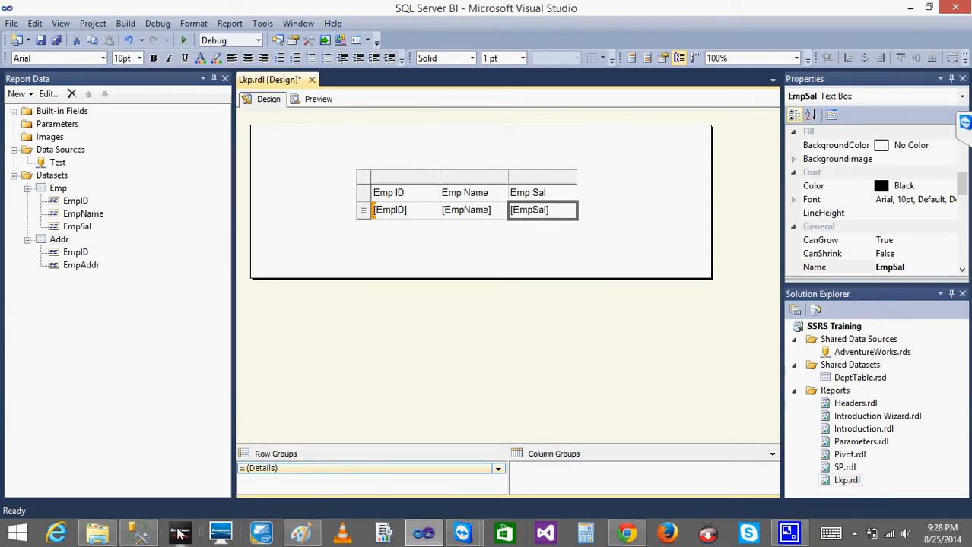
{"action": "left_click", "coordinate": [319, 100]}
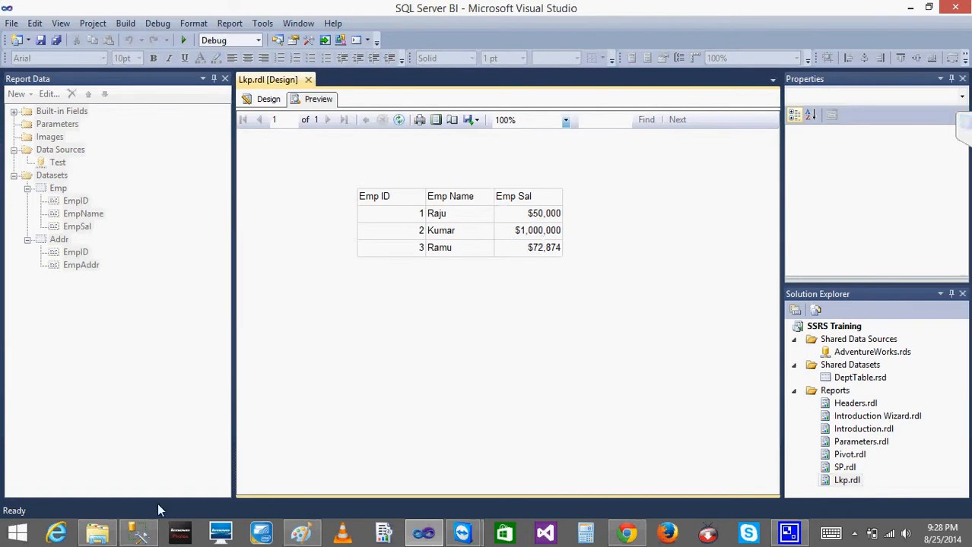
Switch to SQL Server Management Studio and open the top 200 rows of the dbo.R_Emp table for editing.
{"action": "left_click", "coordinate": [139, 534]}
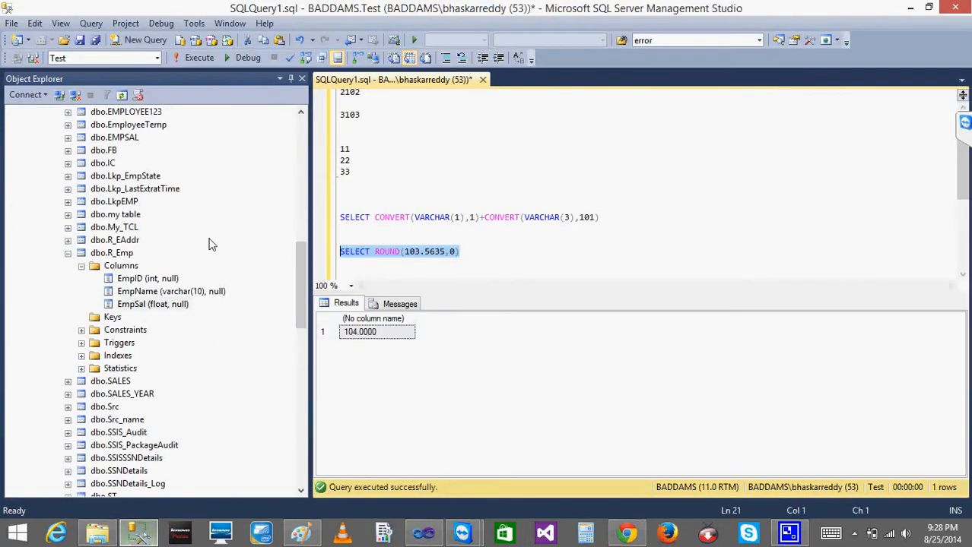
{"action": "left_click", "coordinate": [106, 254]}
{"action": "right_click", "coordinate": [106, 254]}
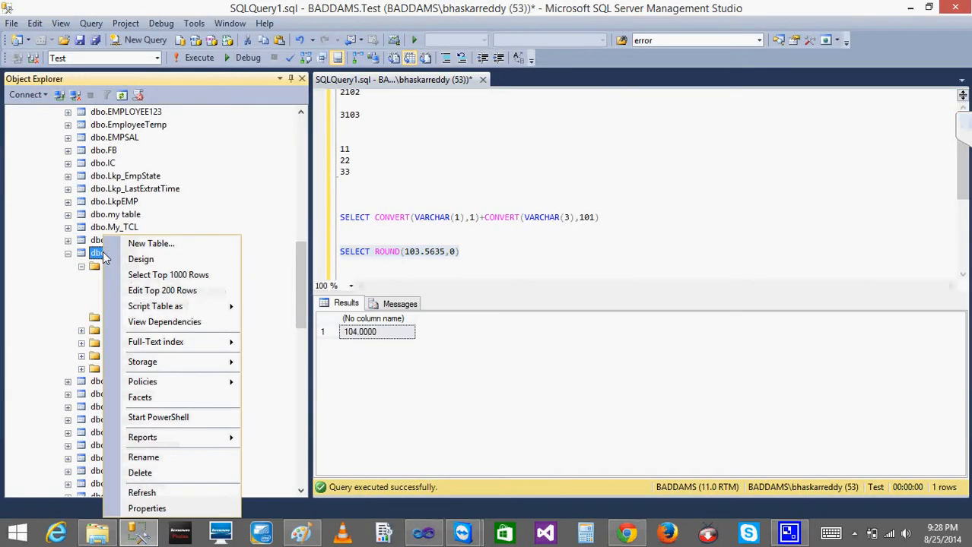
{"action": "left_click", "coordinate": [161, 292]}
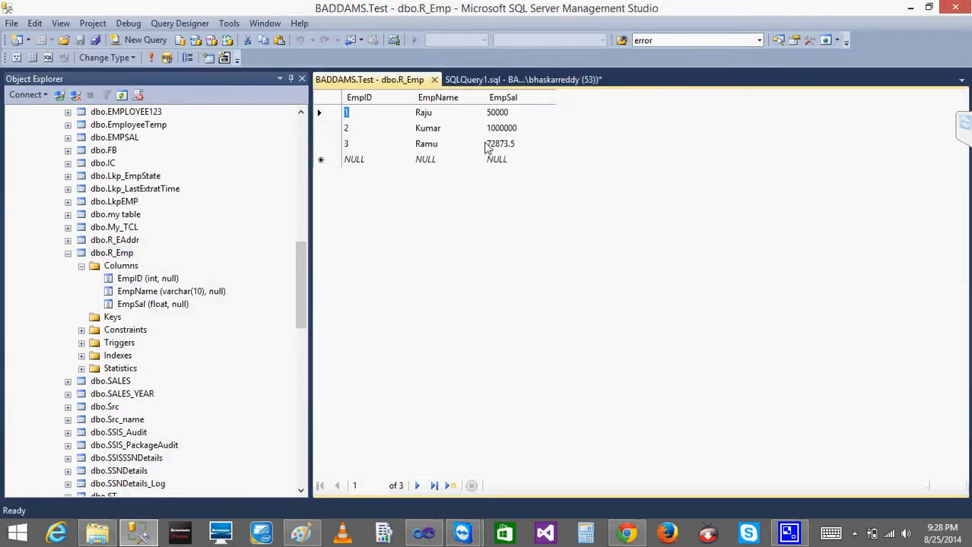
Set the EmpSal value of the EmpID 2 row to -1000000 and close the table editor.
{"action": "left_click", "coordinate": [493, 130]}
{"action": "key", "text": "shift+Tab"}
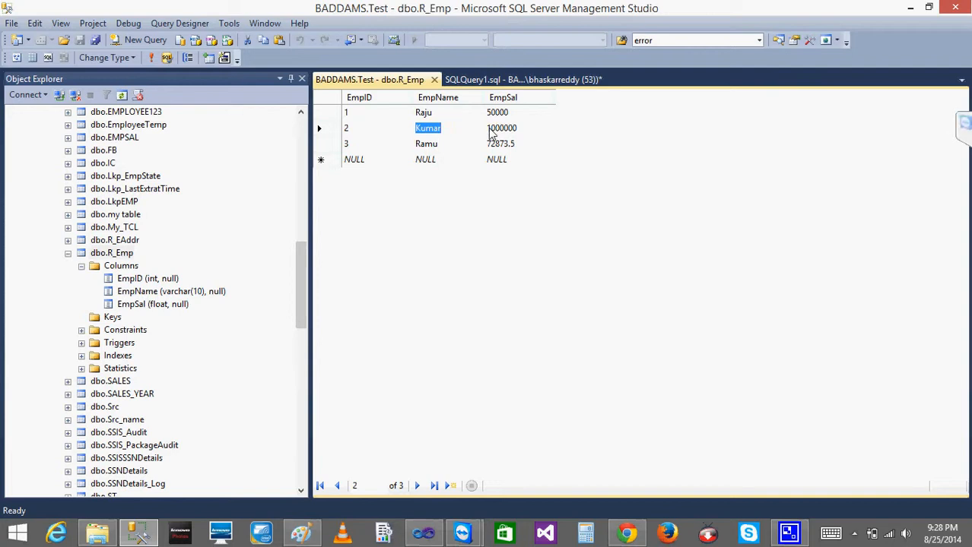
{"action": "left_click", "coordinate": [488, 131]}
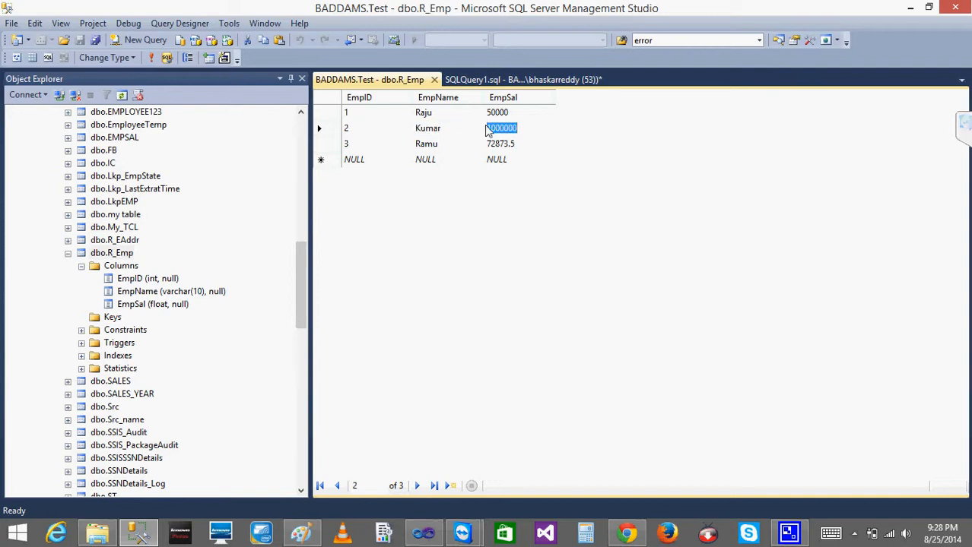
{"action": "left_click", "coordinate": [487, 127]}
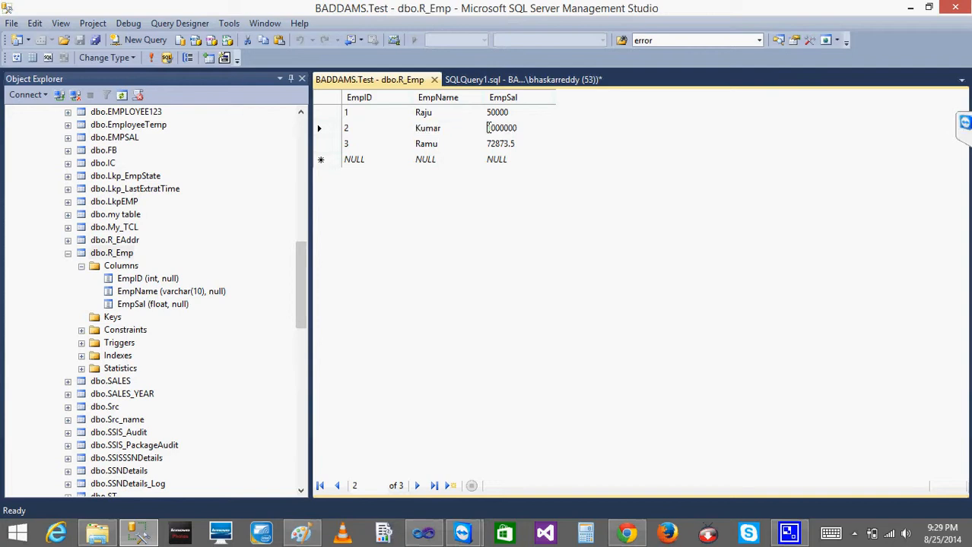
{"action": "type", "text": "-"}
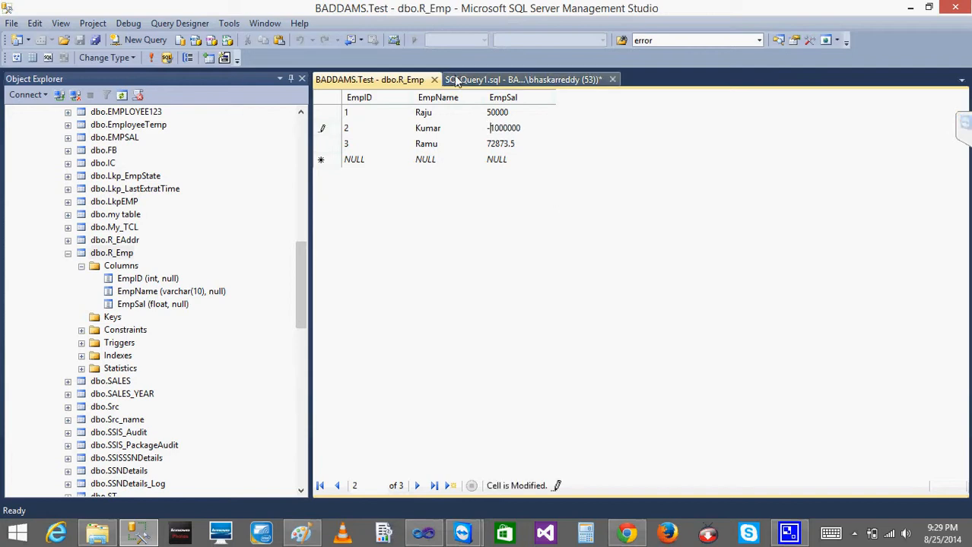
{"action": "left_click", "coordinate": [523, 79]}
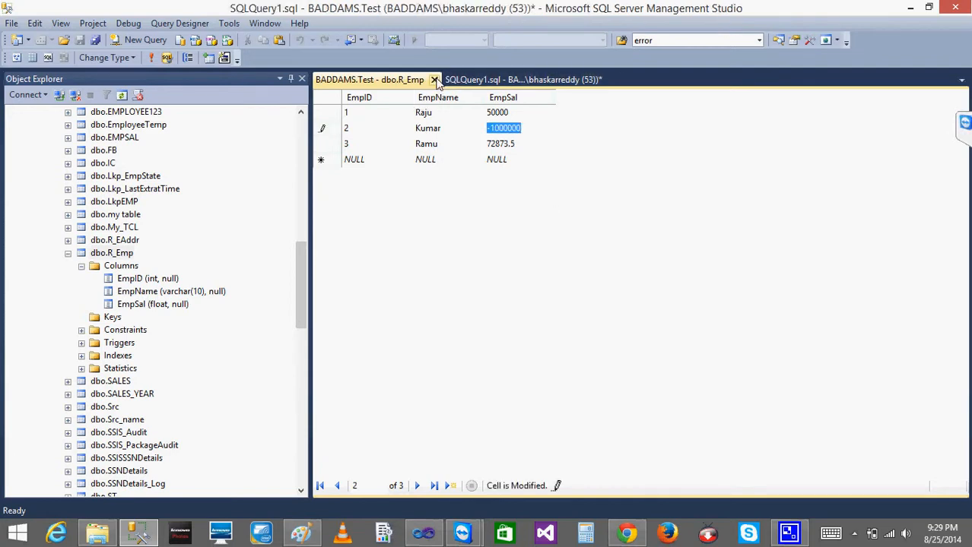
Switch to Visual Studio, return Lkp.rdl to its design view and preview the report again.
{"action": "left_click", "coordinate": [424, 532]}
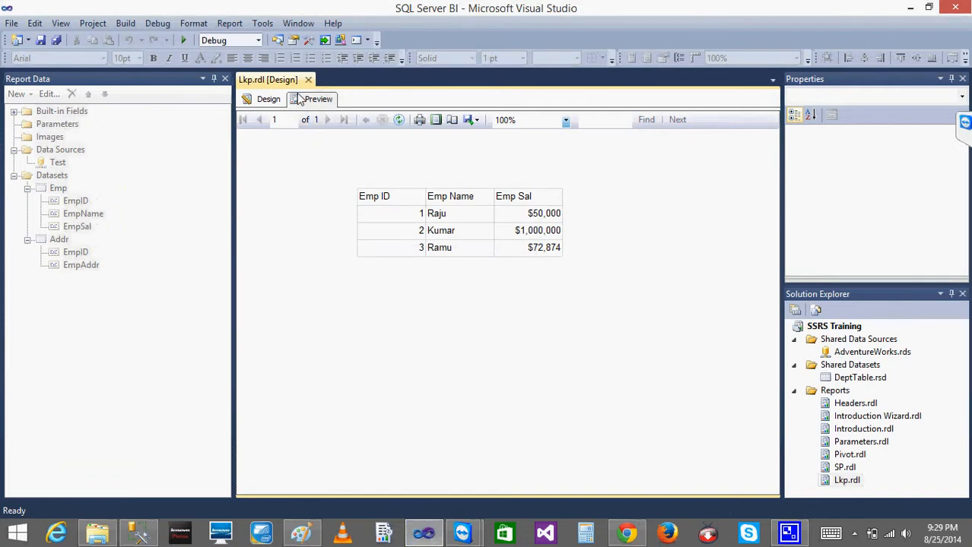
{"action": "left_click", "coordinate": [266, 100]}
{"action": "left_click", "coordinate": [317, 99]}
Switch to SQL Server Management Studio and select the top 1000 rows of dbo.R_Emp to check the EmpSal value for EmpID 2.
{"action": "left_click", "coordinate": [138, 532]}
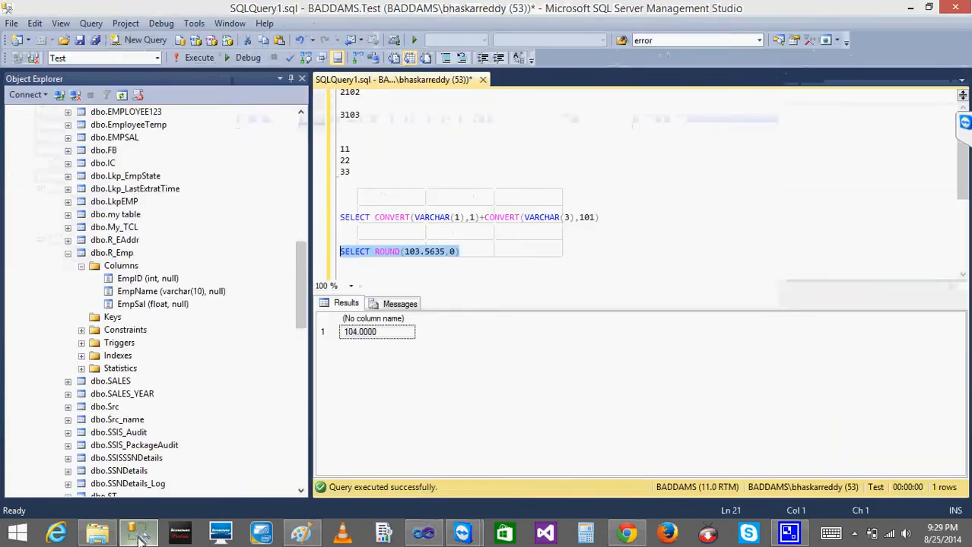
{"action": "left_click", "coordinate": [119, 257]}
{"action": "right_click", "coordinate": [120, 258]}
{"action": "left_click", "coordinate": [185, 273]}
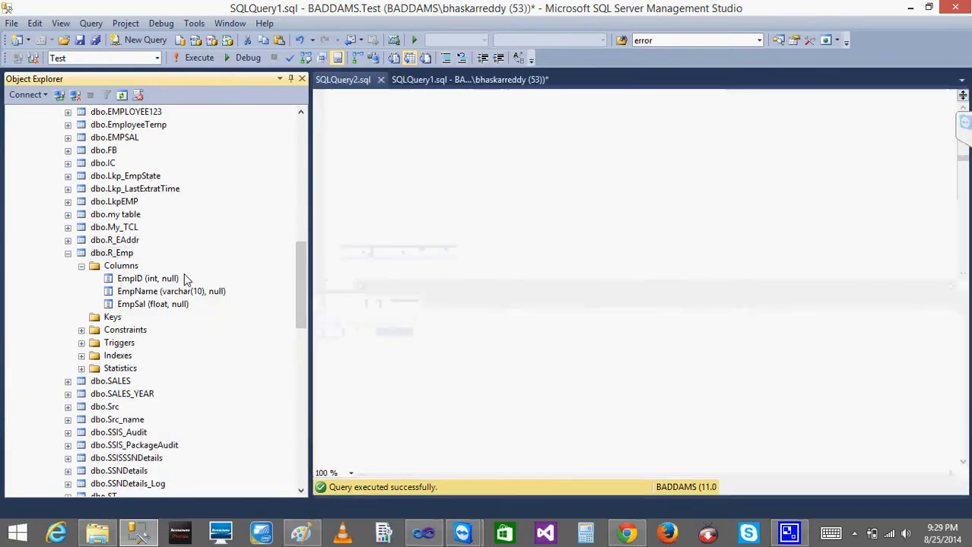
{"action": "left_click", "coordinate": [442, 346]}
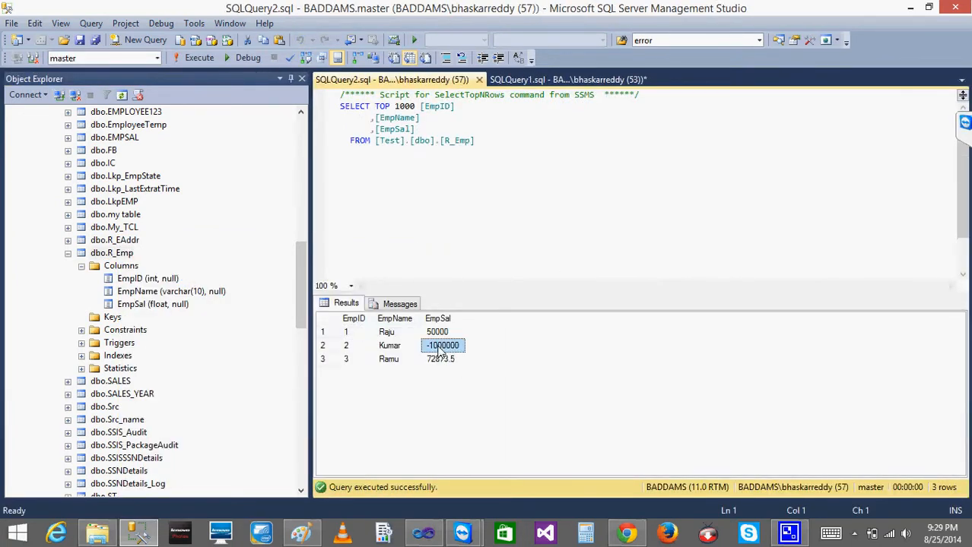
Switch back to the report, open the SSRS Training folder and compare the modified dates of Lkp.rdl and Lkp.rdl.data.
{"action": "left_click", "coordinate": [427, 536]}
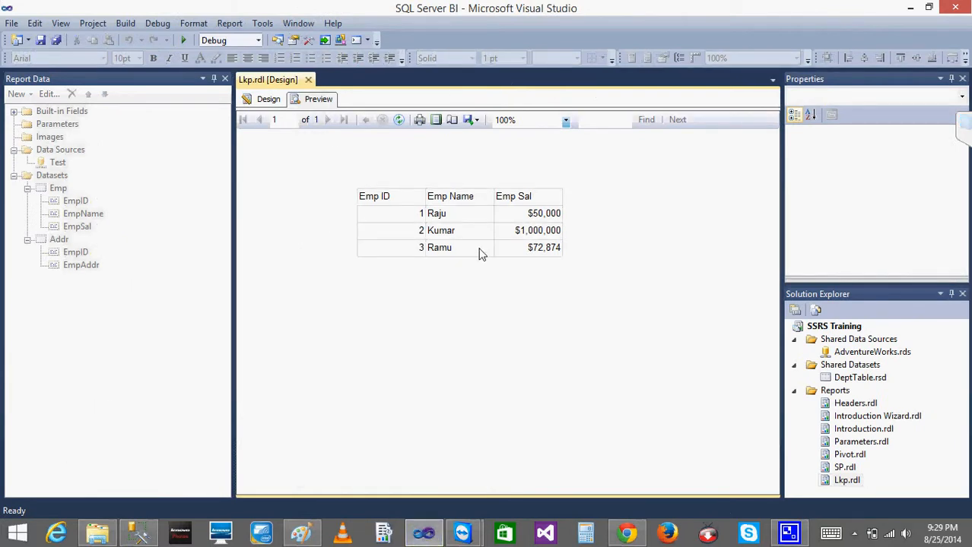
{"action": "left_click", "coordinate": [105, 532]}
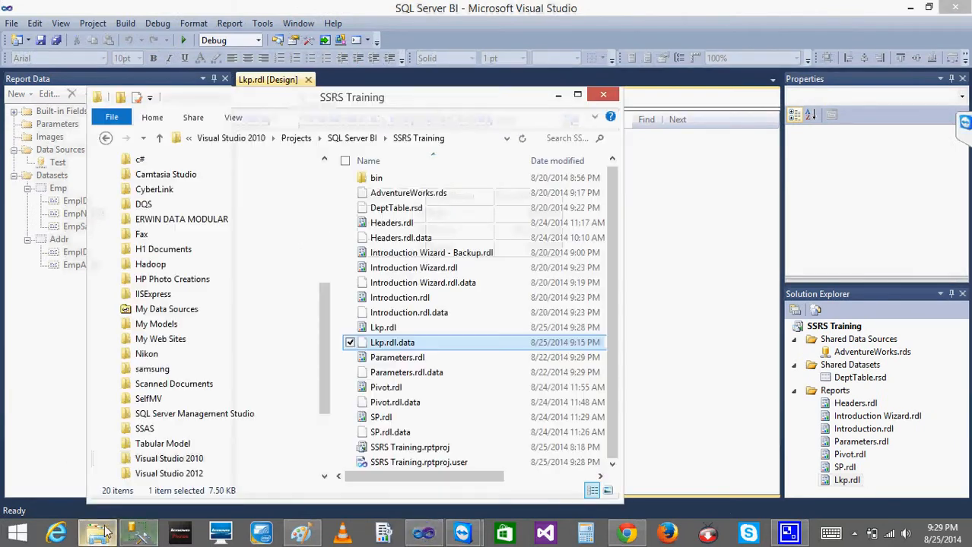
{"action": "left_click_drag", "start_coordinate": [392, 477], "coordinate": [422, 482]}
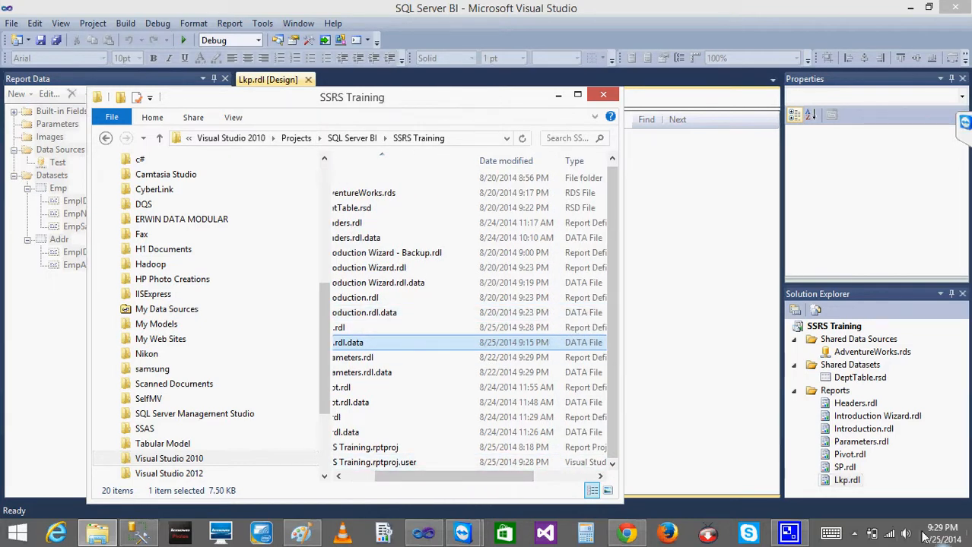
{"action": "left_click_drag", "start_coordinate": [480, 477], "coordinate": [450, 476]}
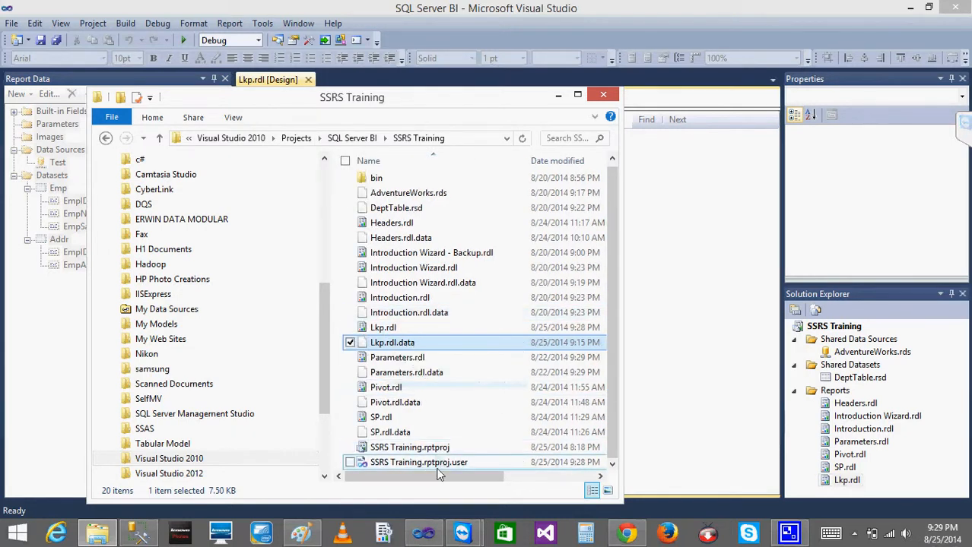
{"action": "left_click_drag", "start_coordinate": [441, 476], "coordinate": [460, 476]}
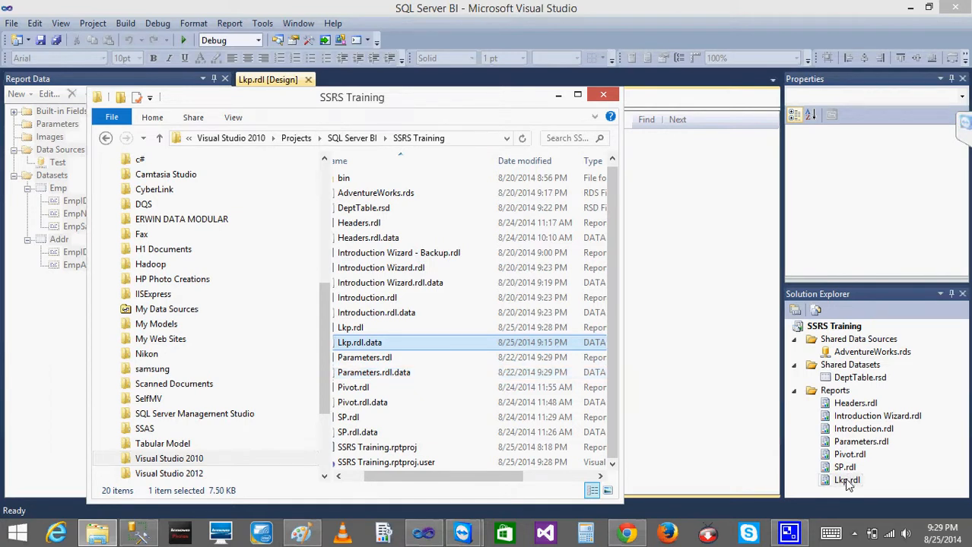
{"action": "left_click_drag", "start_coordinate": [447, 479], "coordinate": [419, 480]}
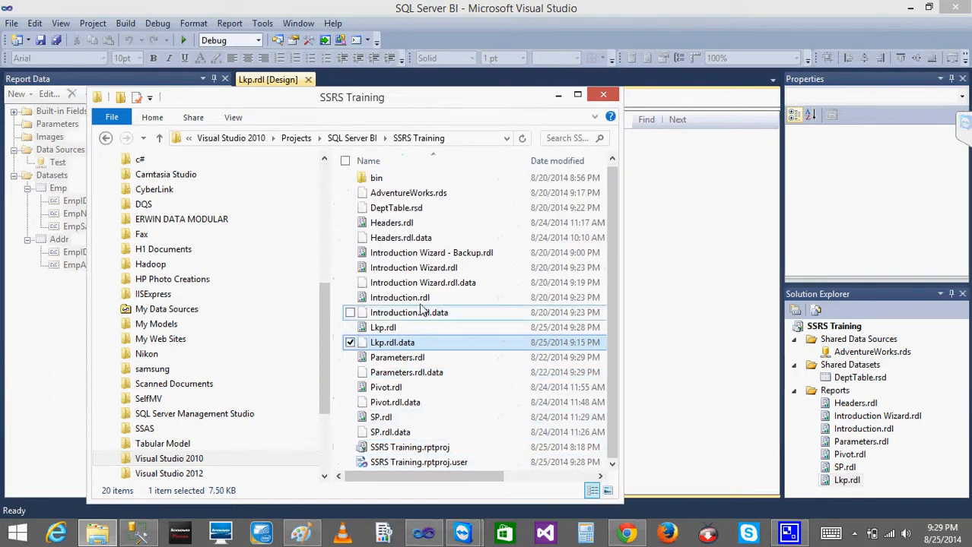
{"action": "left_click", "coordinate": [349, 328]}
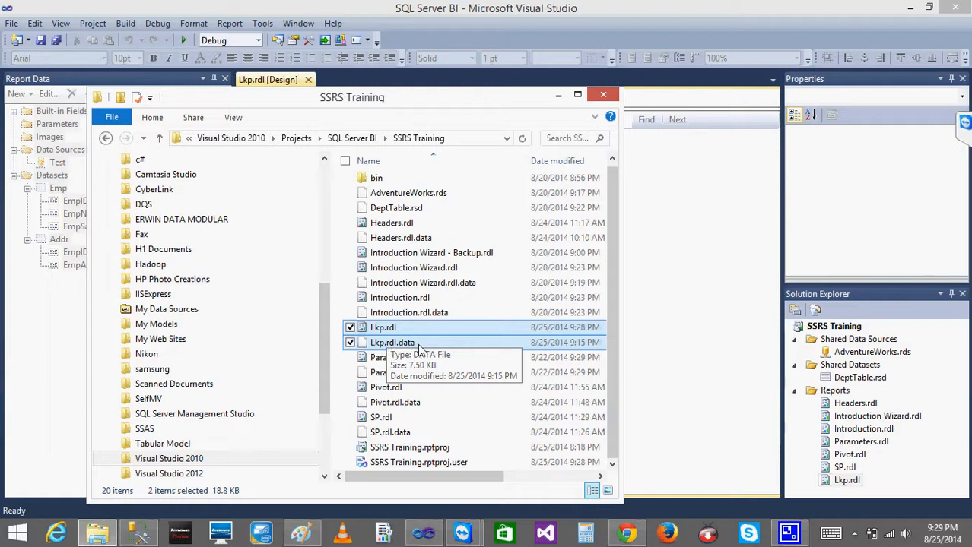
{"action": "left_click_drag", "start_coordinate": [418, 477], "coordinate": [454, 480]}
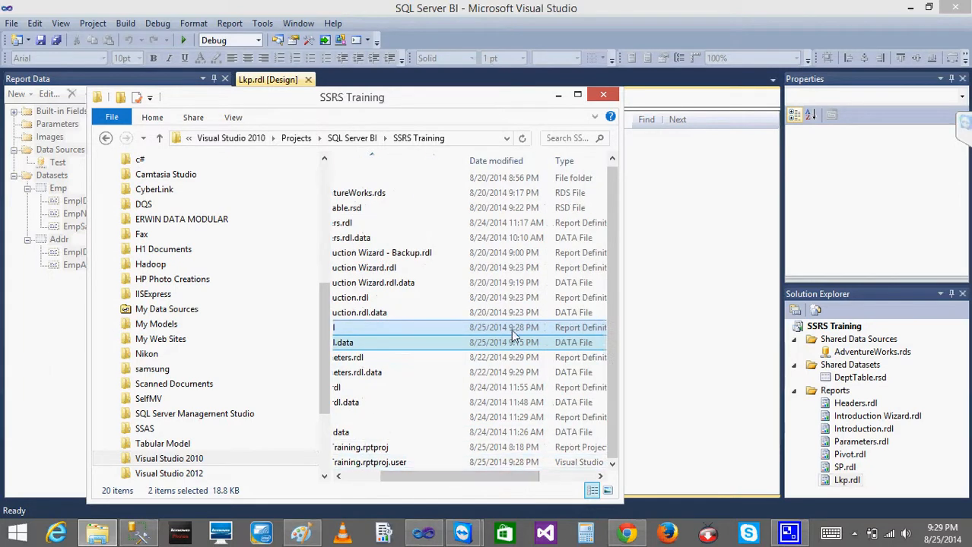
{"action": "left_click", "coordinate": [557, 95]}
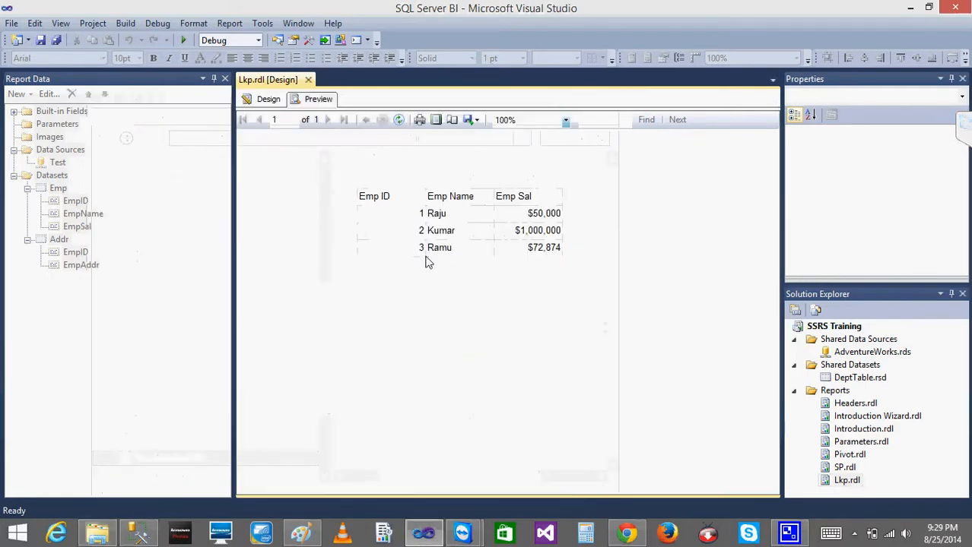
Refresh the Lkp.rdl report preview and recheck the modified date of Lkp.rdl.data in the SSRS Training folder.
{"action": "left_click", "coordinate": [397, 122]}
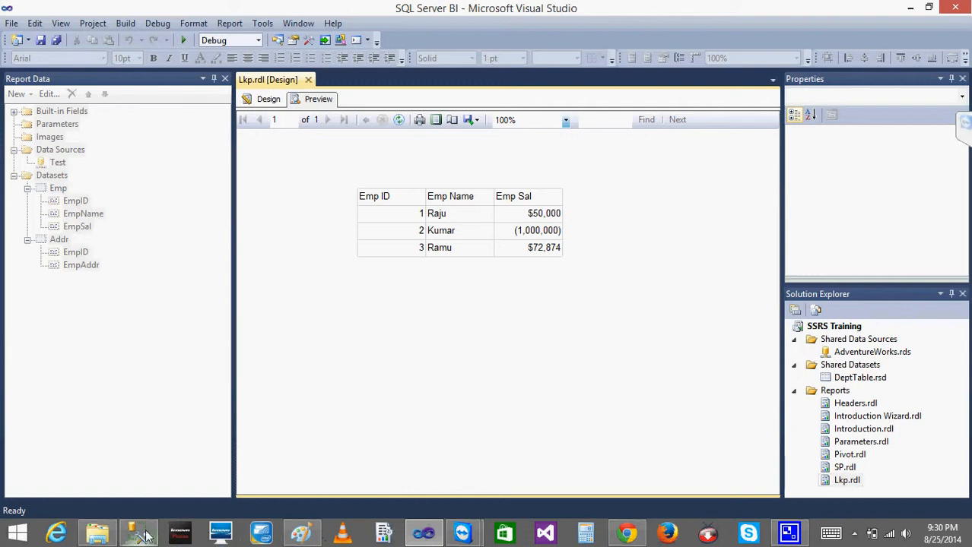
{"action": "left_click", "coordinate": [98, 533]}
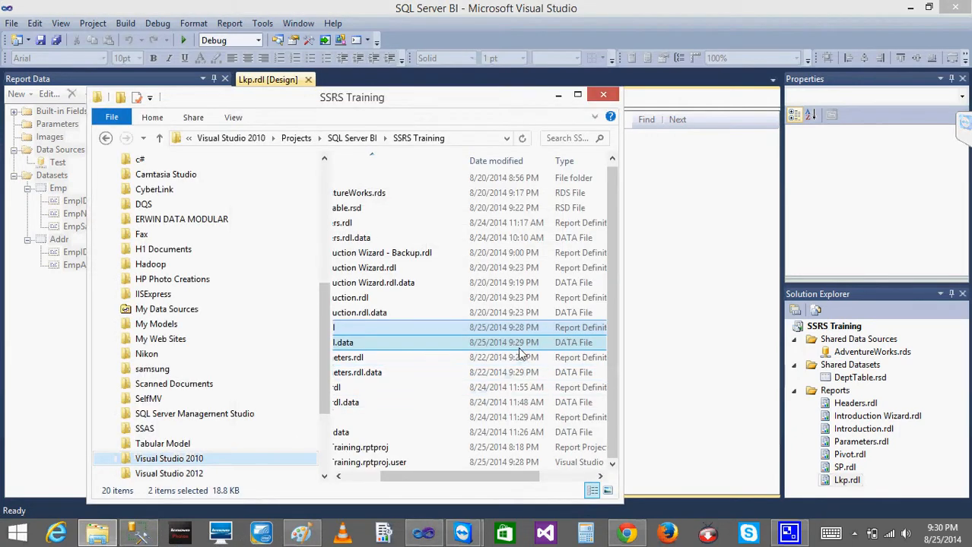
{"action": "left_click_drag", "start_coordinate": [473, 479], "coordinate": [445, 479]}
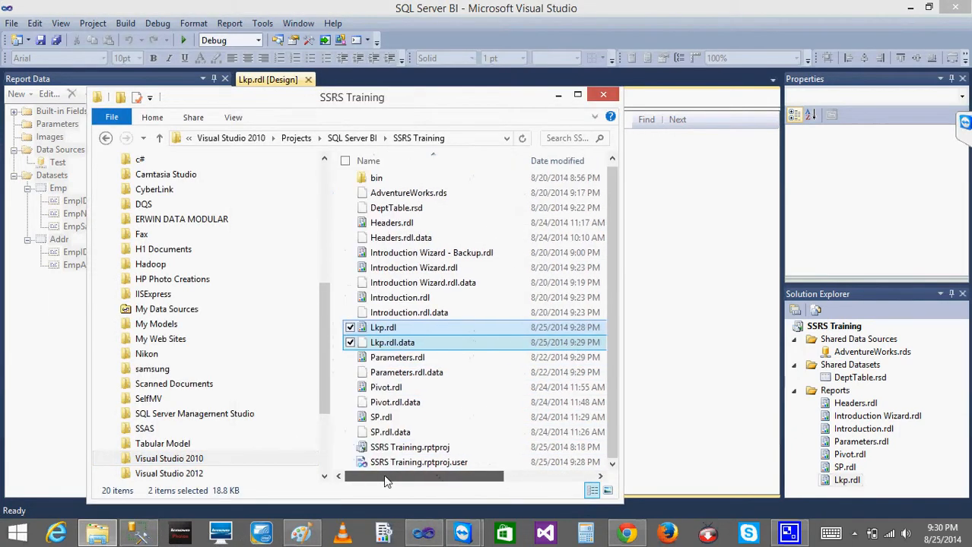
{"action": "left_click", "coordinate": [561, 97]}
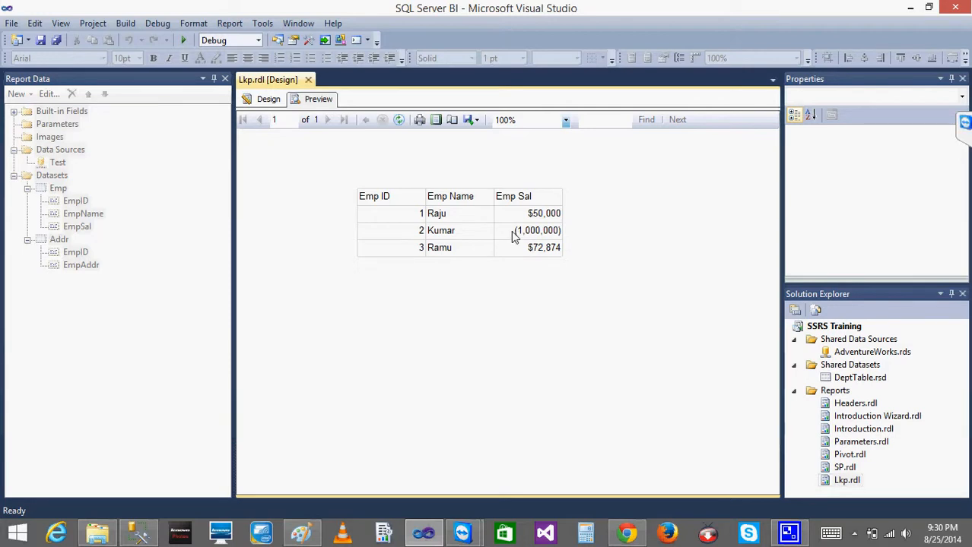
Change the EmpSal text box's custom number format expression to '$'#,#;'$'(#,#) and preview the report.
{"action": "left_click", "coordinate": [265, 105]}
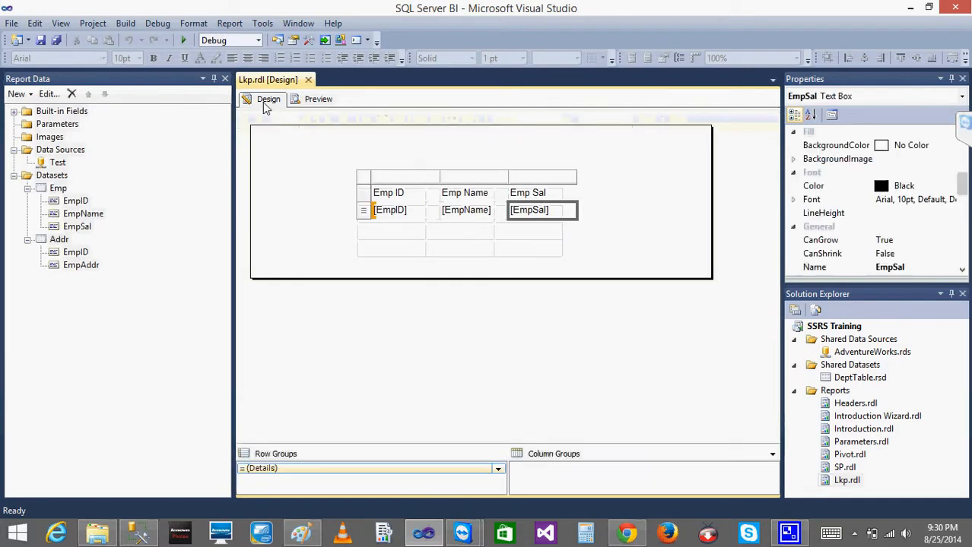
{"action": "right_click", "coordinate": [549, 214]}
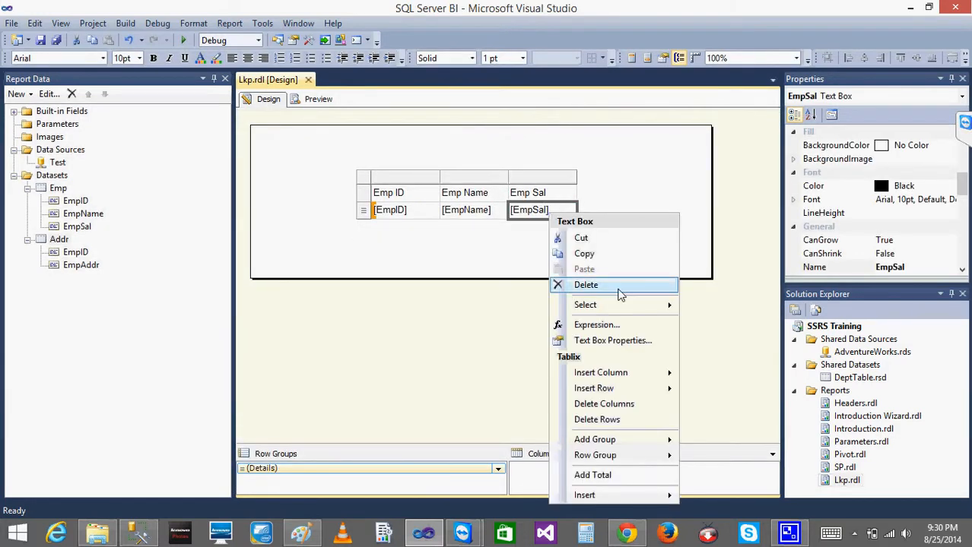
{"action": "left_click", "coordinate": [627, 340]}
{"action": "left_click", "coordinate": [325, 129]}
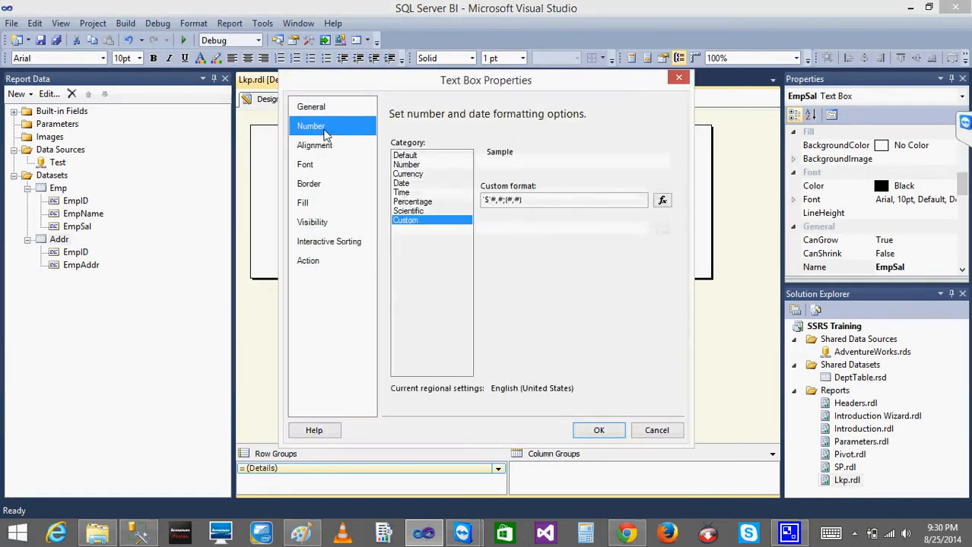
{"action": "left_click", "coordinate": [661, 200]}
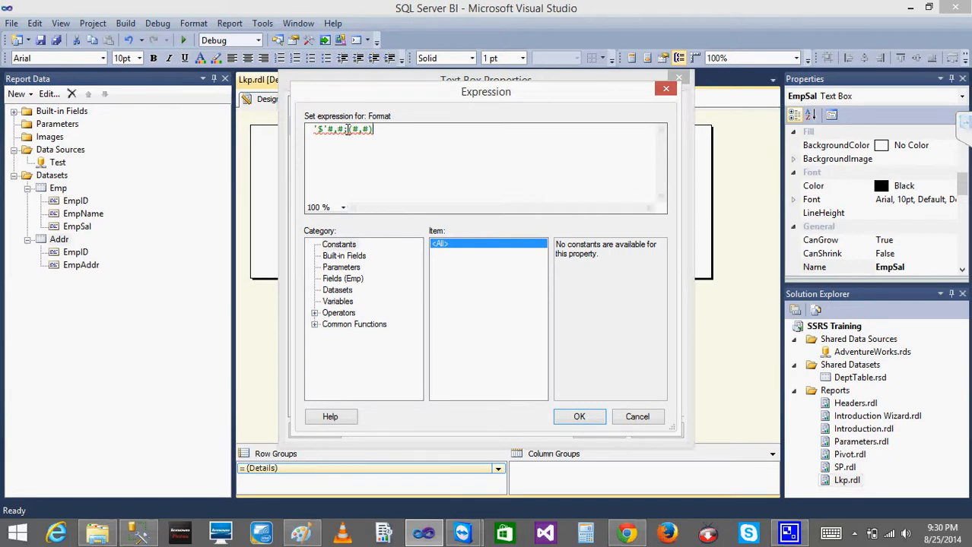
{"action": "type", "text": "'$'"}
{"action": "left_click", "coordinate": [580, 415]}
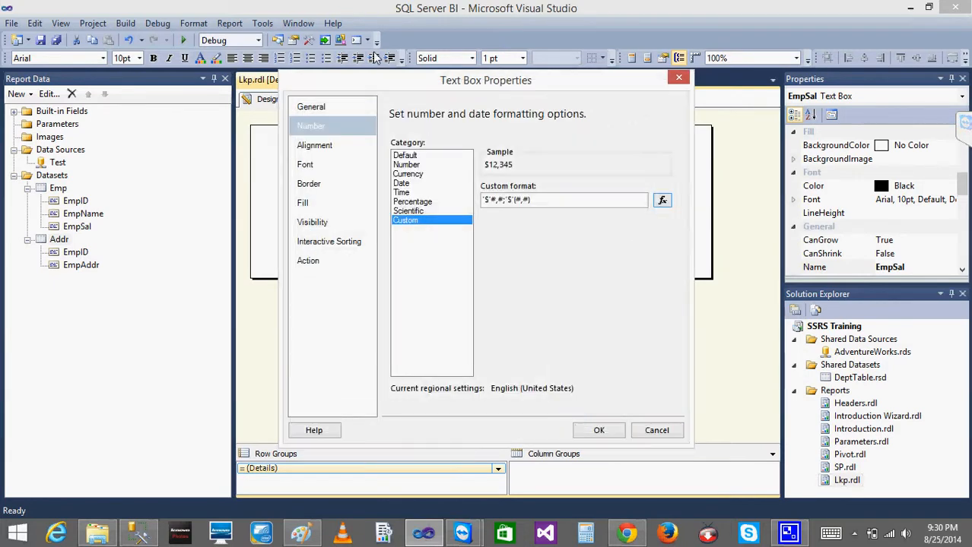
{"action": "left_click", "coordinate": [598, 430]}
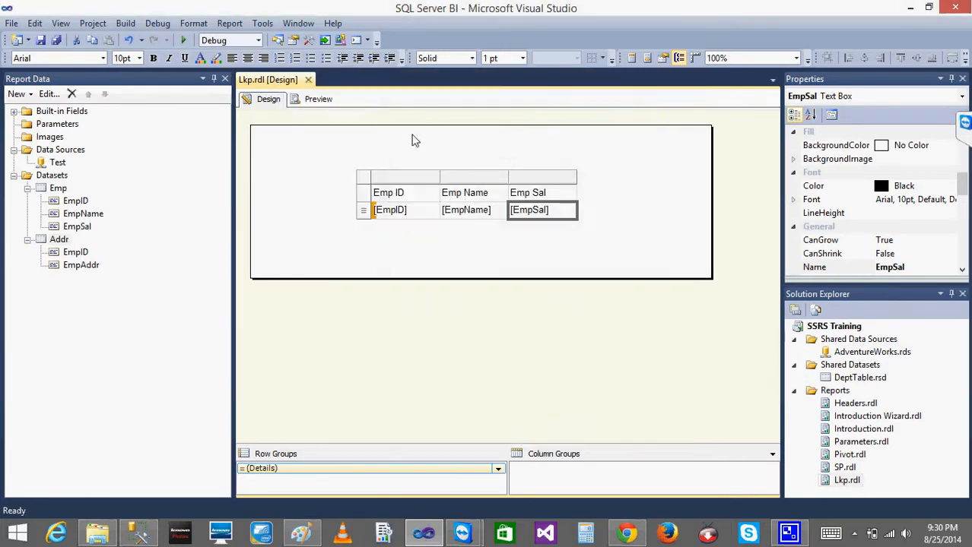
{"action": "left_click", "coordinate": [325, 106]}
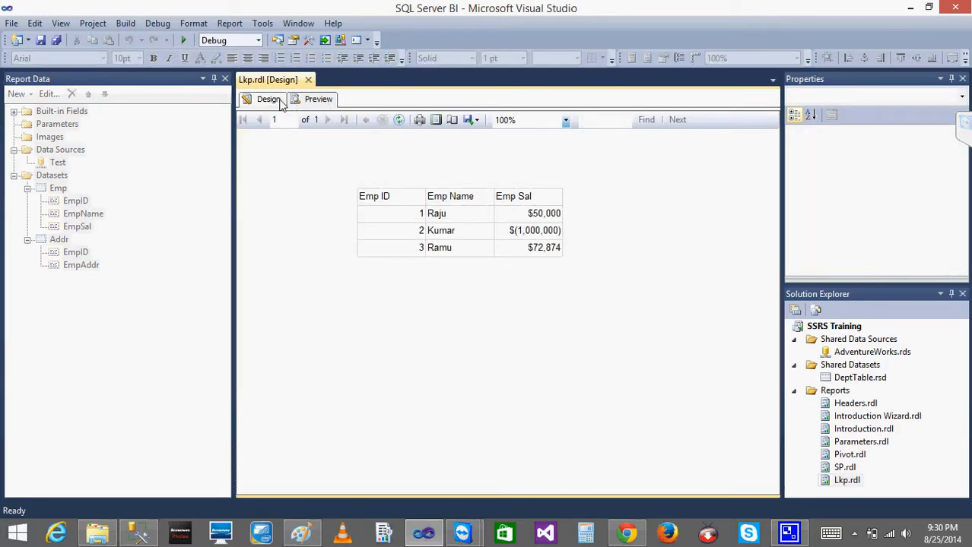
Change the EmpSal text box's custom number format expression to '$'#,#;'$'-#,# and preview the report.
{"action": "left_click", "coordinate": [279, 104]}
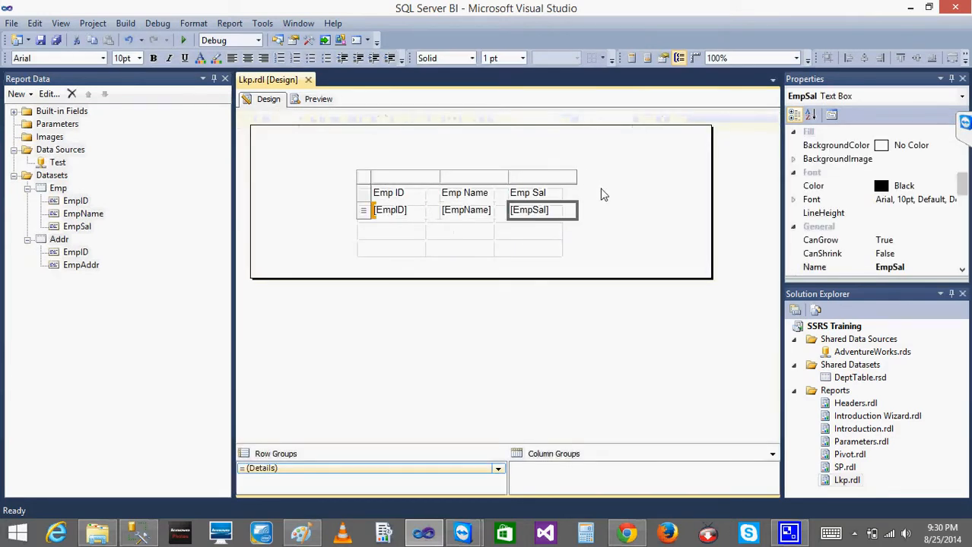
{"action": "right_click", "coordinate": [562, 217]}
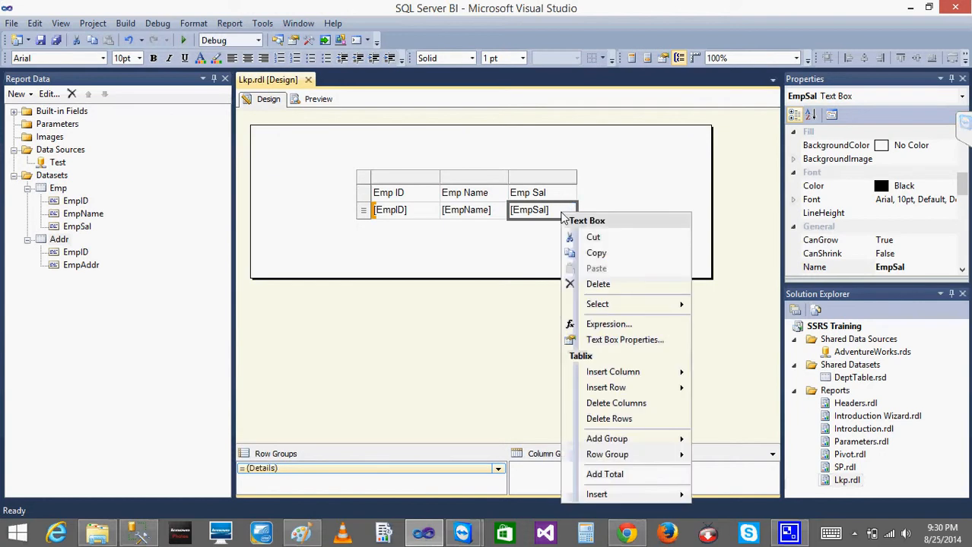
{"action": "left_click", "coordinate": [633, 342]}
{"action": "left_click", "coordinate": [312, 169]}
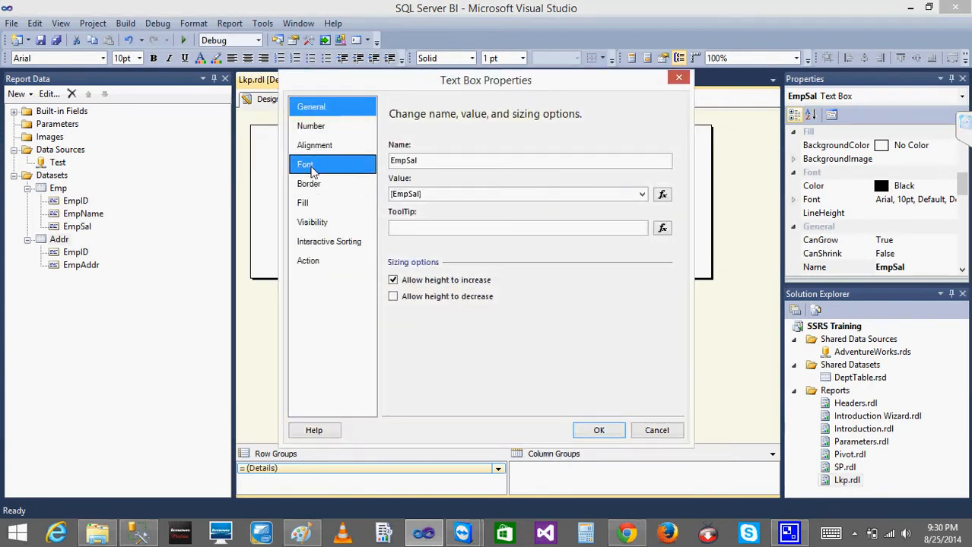
{"action": "left_click", "coordinate": [312, 126]}
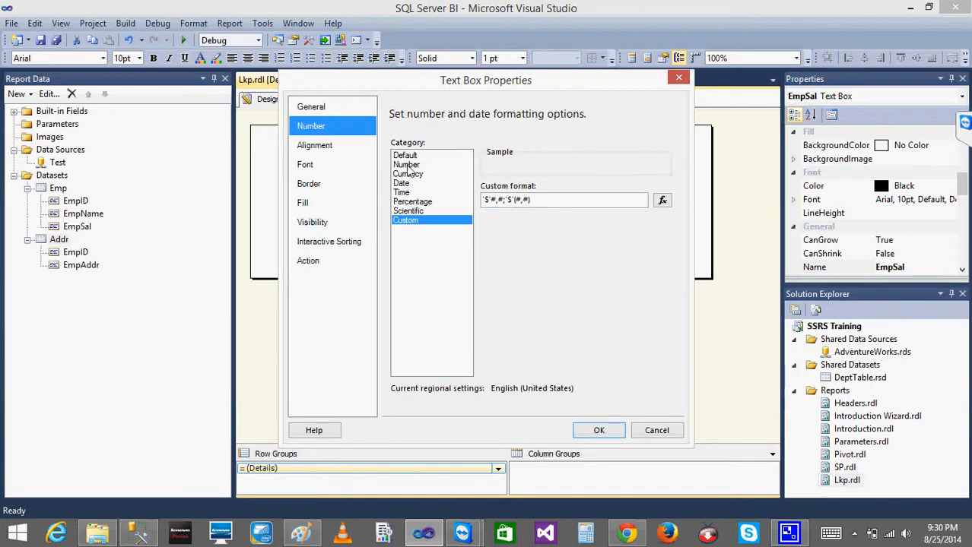
{"action": "left_click", "coordinate": [663, 200]}
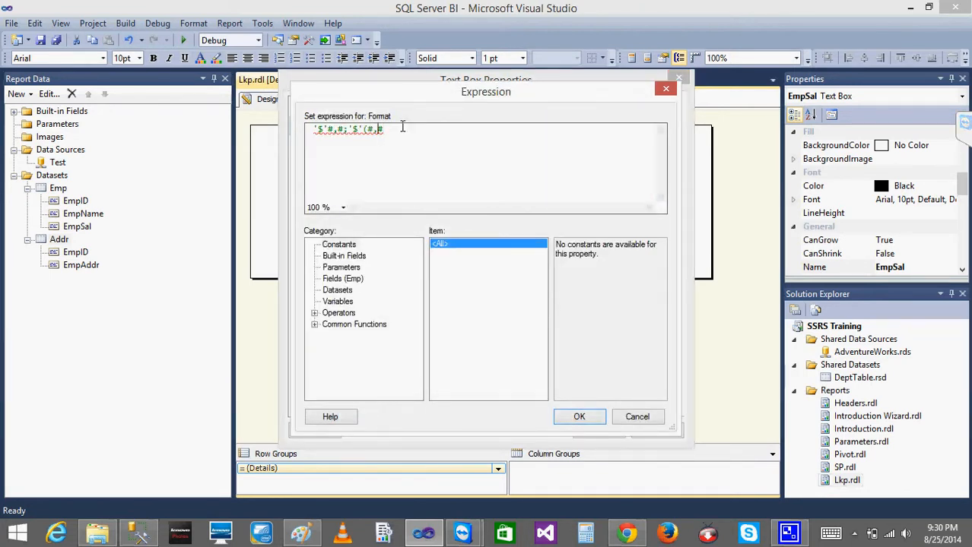
{"action": "key", "text": "BackSpace"}
{"action": "type", "text": "-"}
{"action": "left_click", "coordinate": [579, 416]}
{"action": "left_click", "coordinate": [597, 430]}
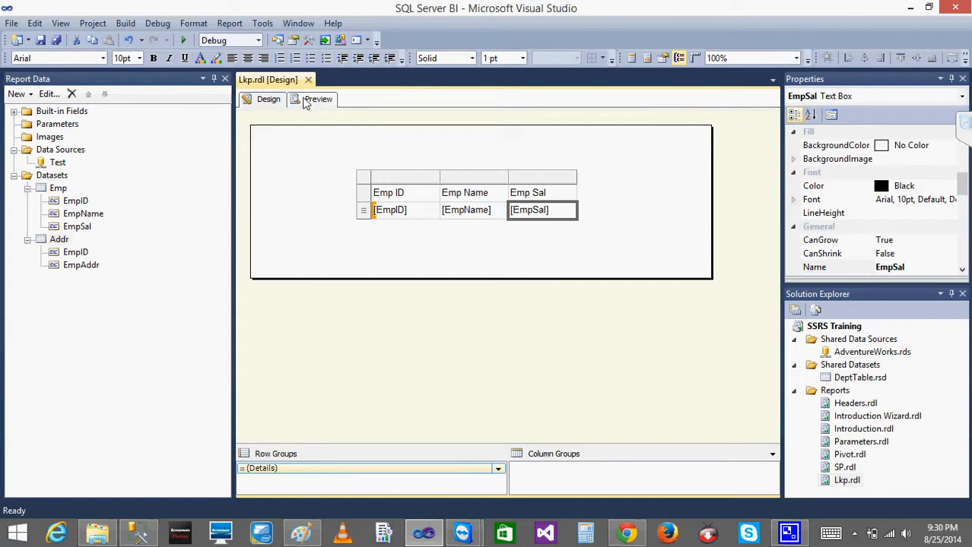
{"action": "left_click", "coordinate": [311, 99]}
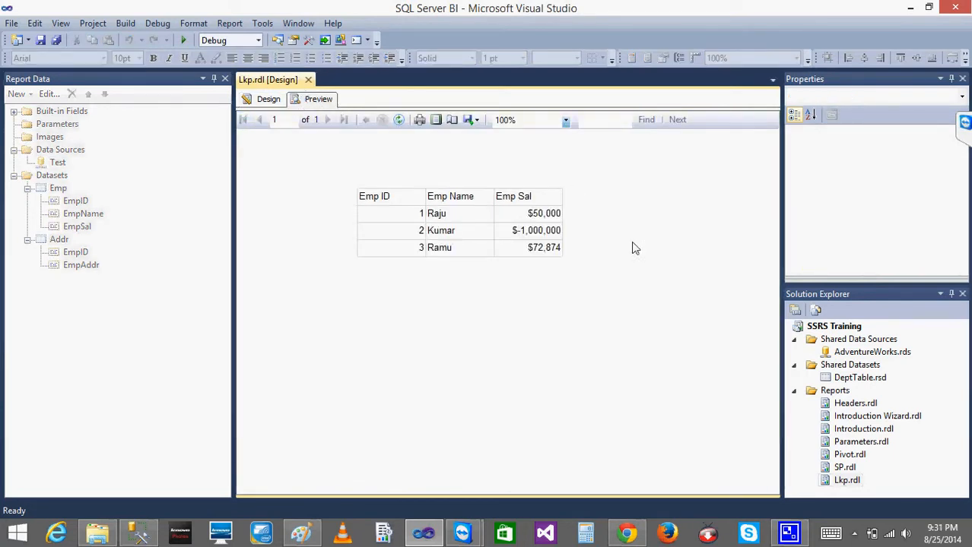
Move the minus sign before the dollar sign in EmpSal's custom format, making it '$'#,#;-'$'#,#, and preview the report.
{"action": "left_click", "coordinate": [262, 99]}
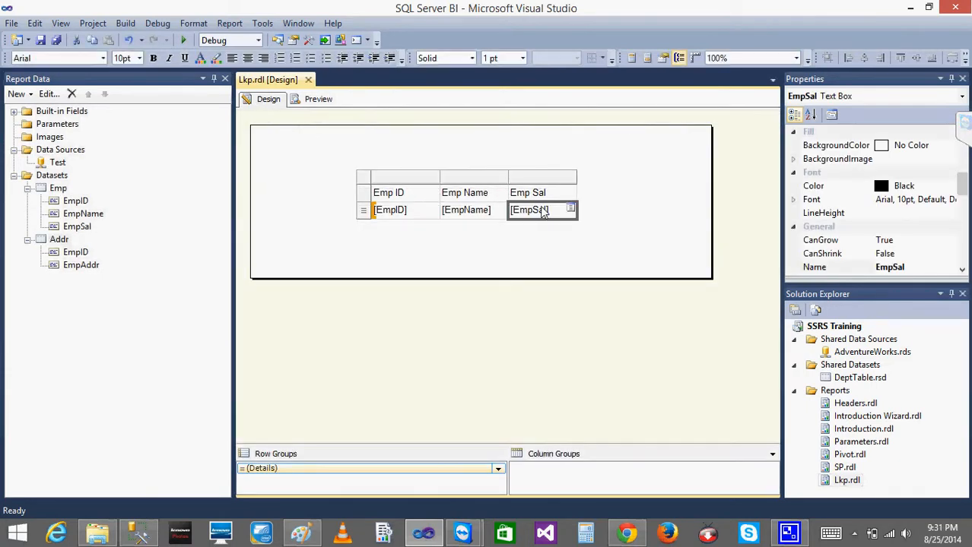
{"action": "right_click", "coordinate": [541, 209]}
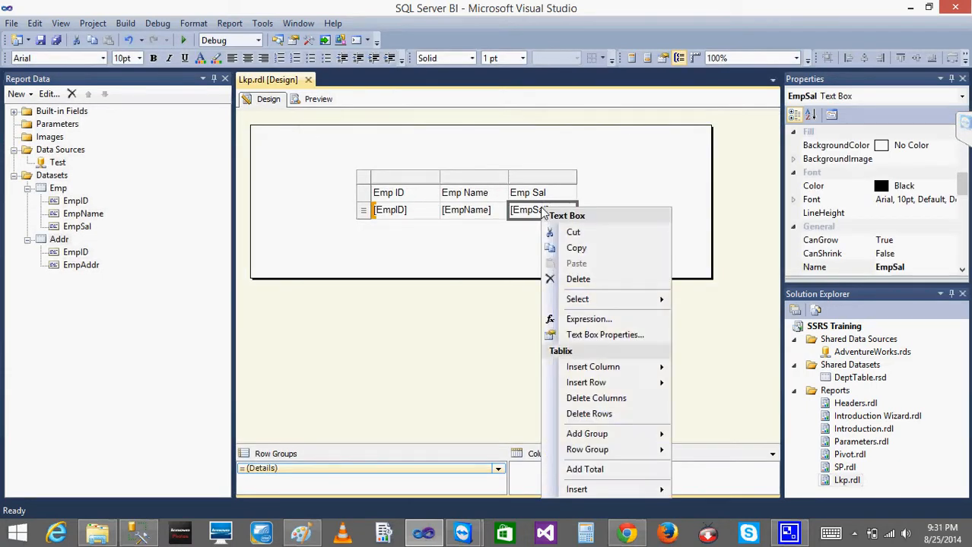
{"action": "left_click", "coordinate": [601, 339]}
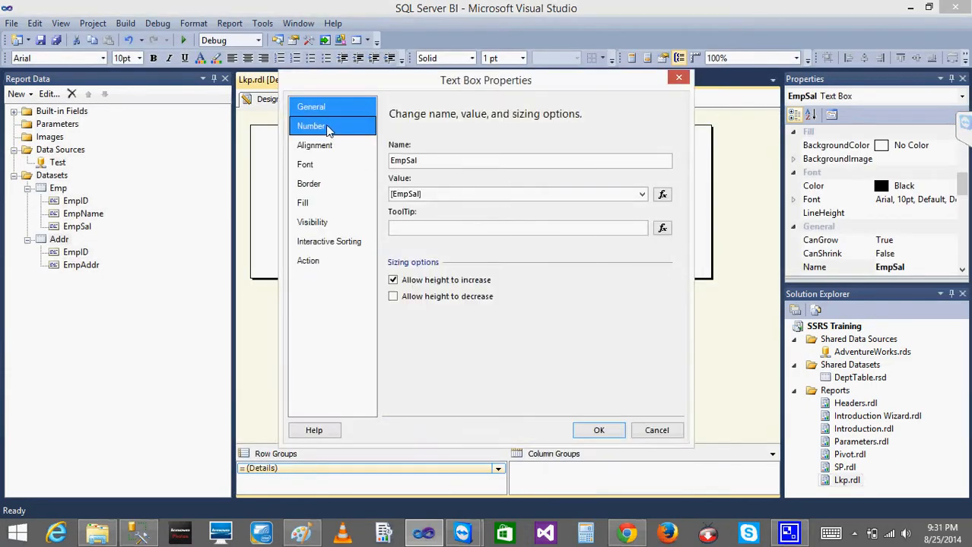
{"action": "left_click", "coordinate": [318, 129]}
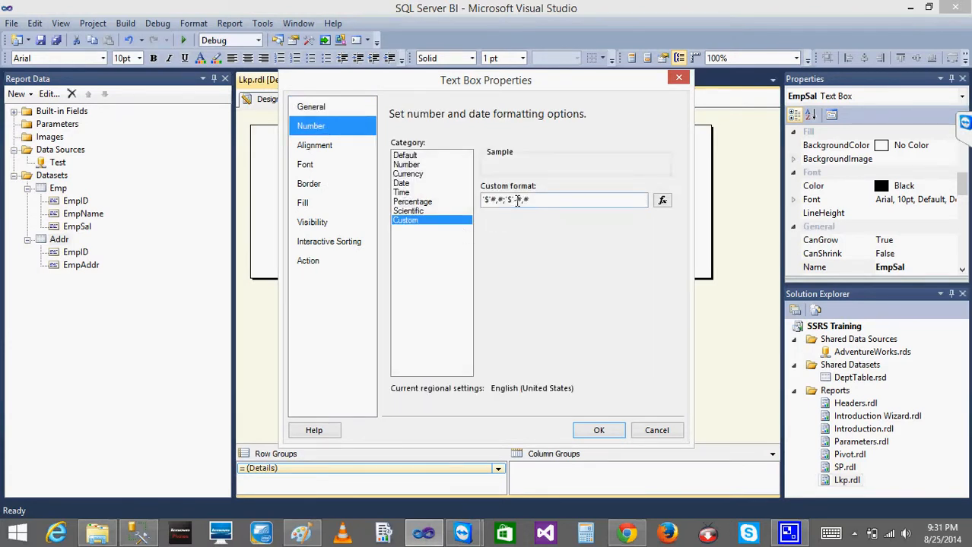
{"action": "left_click", "coordinate": [517, 199]}
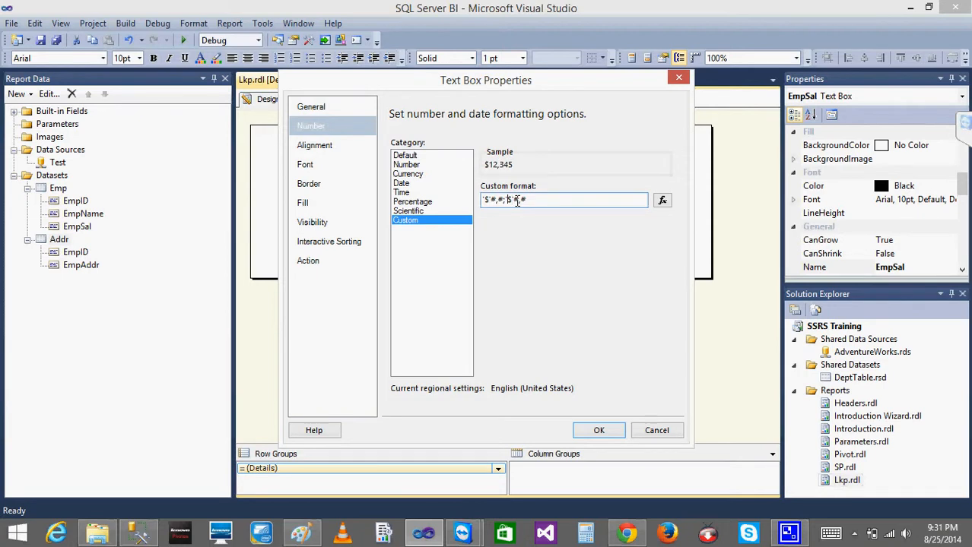
{"action": "type", "text": "-"}
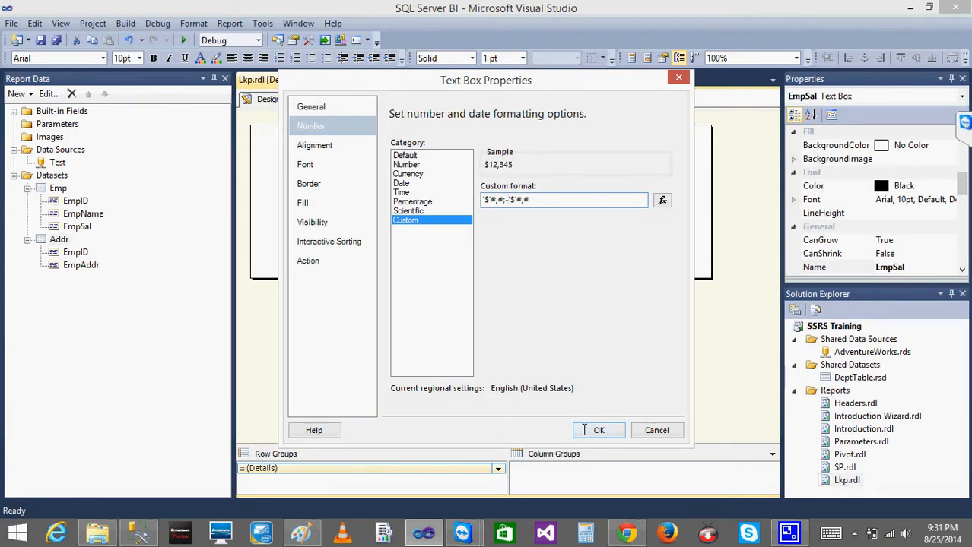
{"action": "left_click", "coordinate": [598, 430]}
{"action": "left_click", "coordinate": [318, 100]}
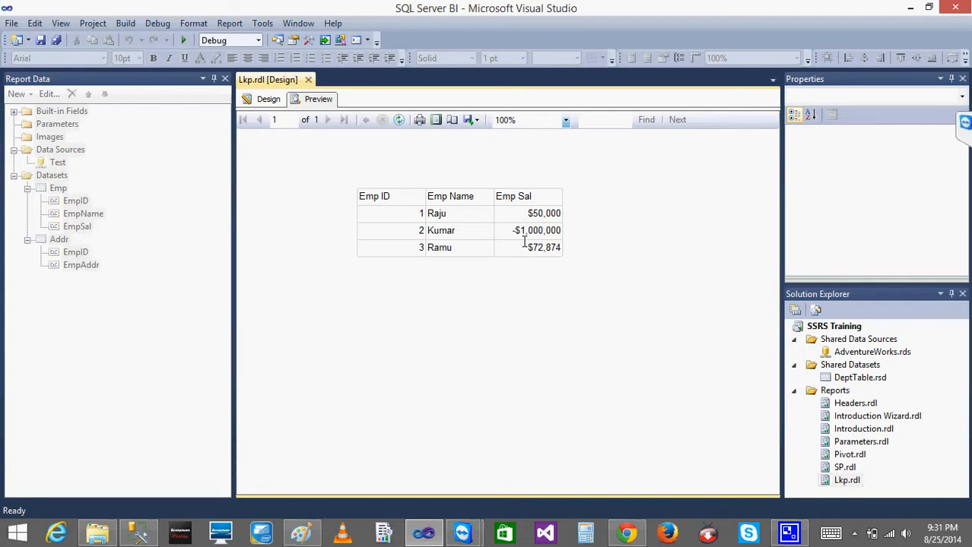
{"action": "left_click", "coordinate": [266, 99]}
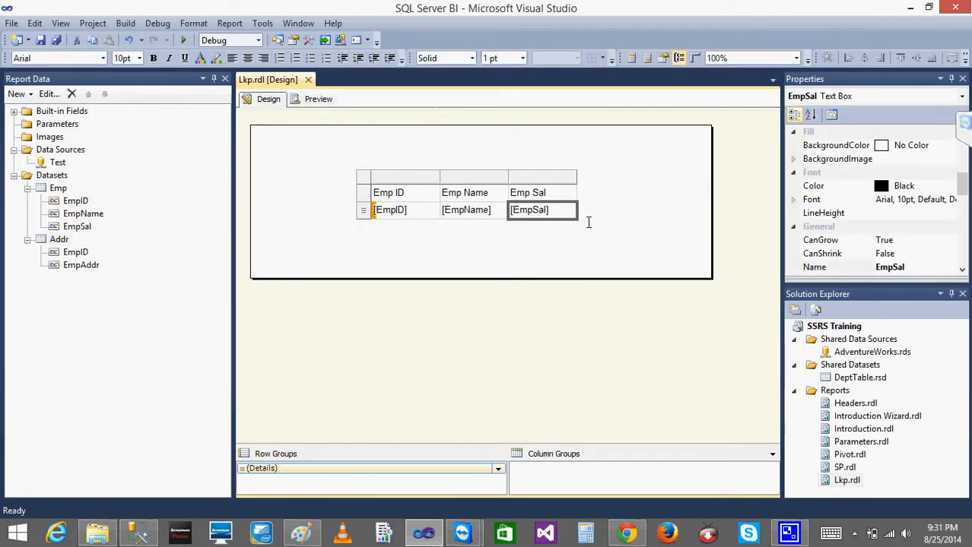
{"action": "left_click", "coordinate": [527, 253]}
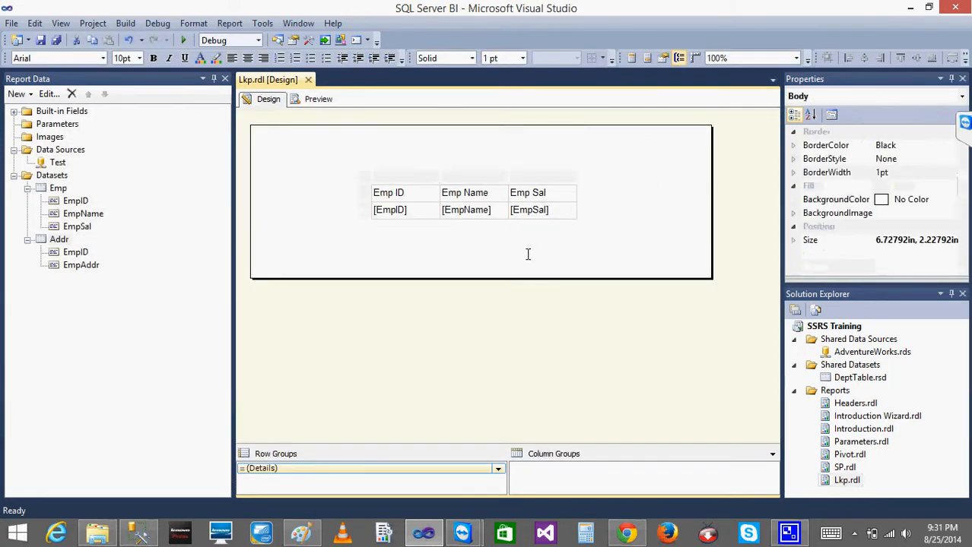
{"action": "left_click", "coordinate": [310, 99]}
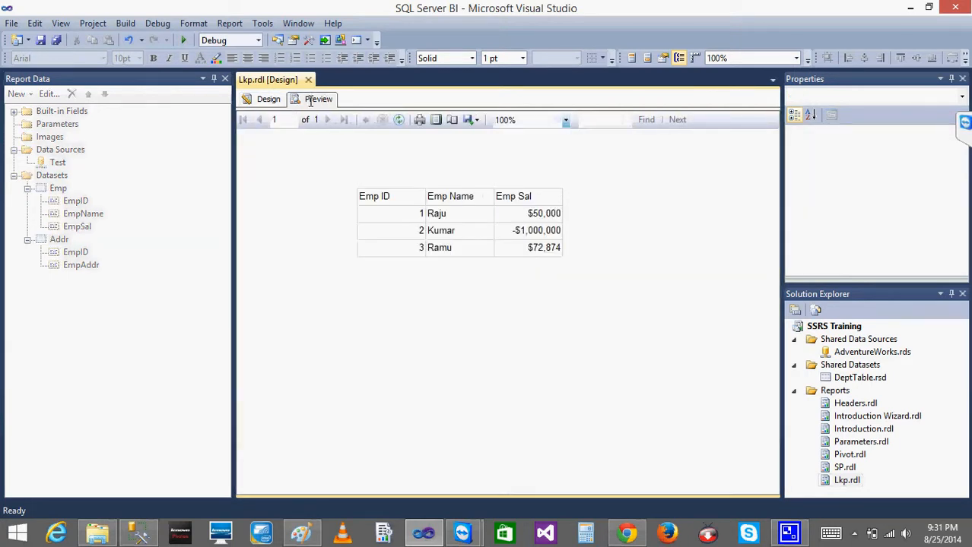
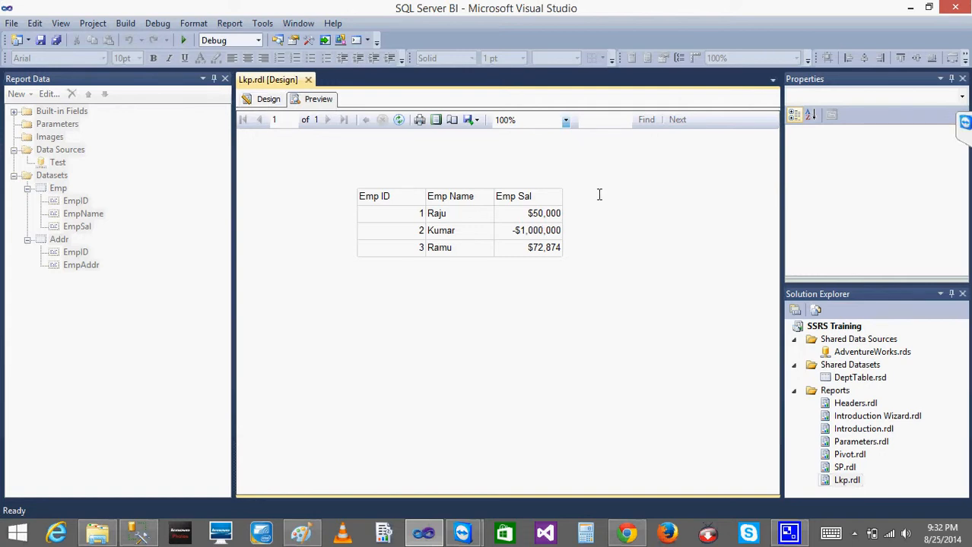
Copy the whole custom format expression of the EmpSal text box to the clipboard and clear it from the expression editor.
{"action": "right_click", "coordinate": [545, 213]}
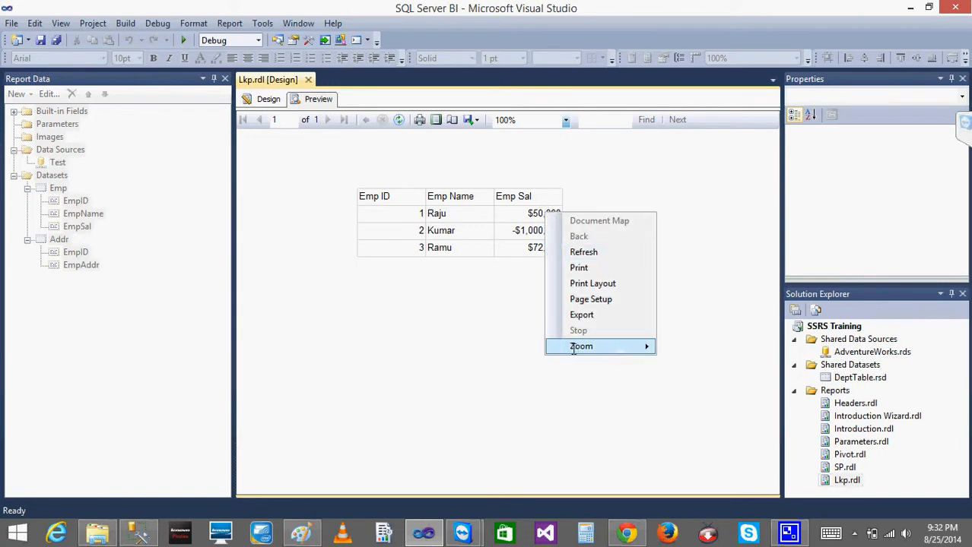
{"action": "left_click", "coordinate": [262, 100]}
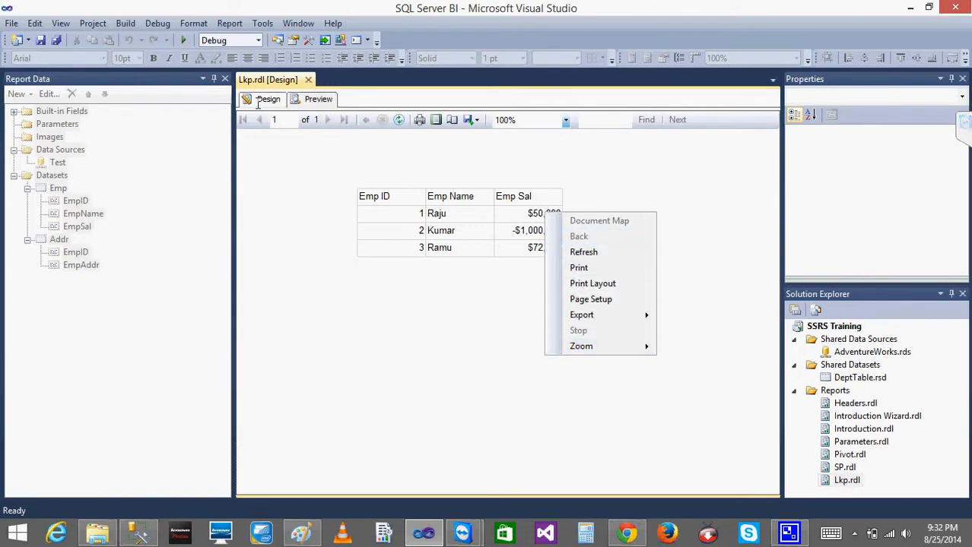
{"action": "right_click", "coordinate": [540, 214]}
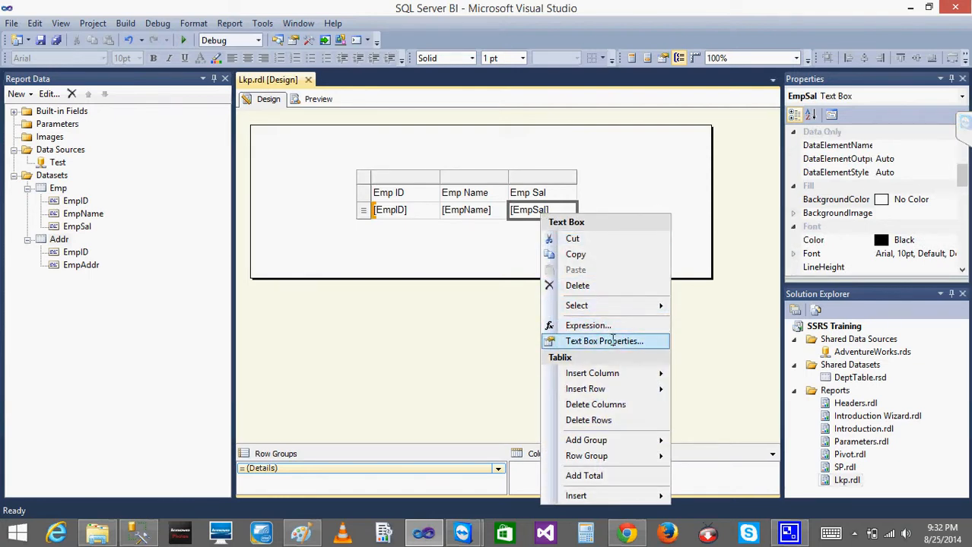
{"action": "left_click", "coordinate": [612, 340]}
{"action": "left_click", "coordinate": [311, 126]}
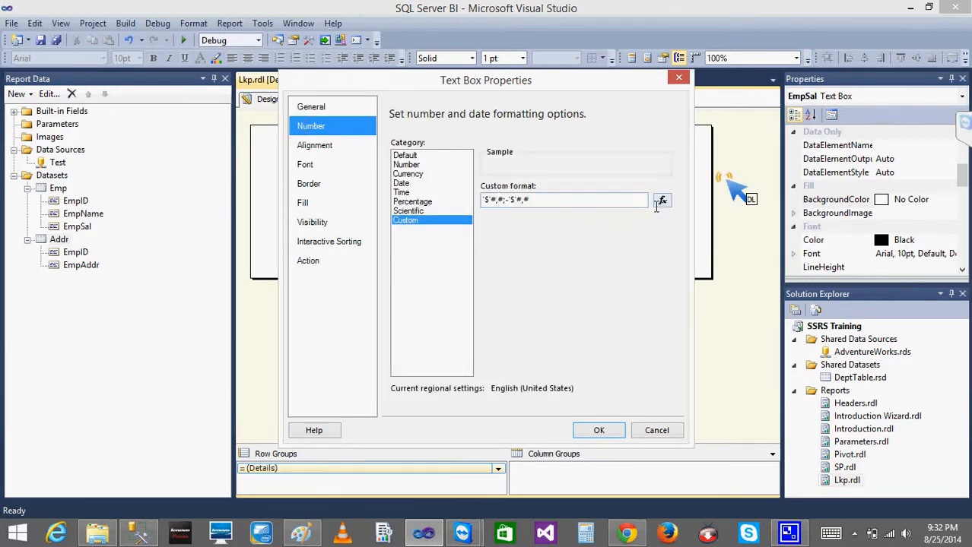
{"action": "left_click", "coordinate": [660, 200]}
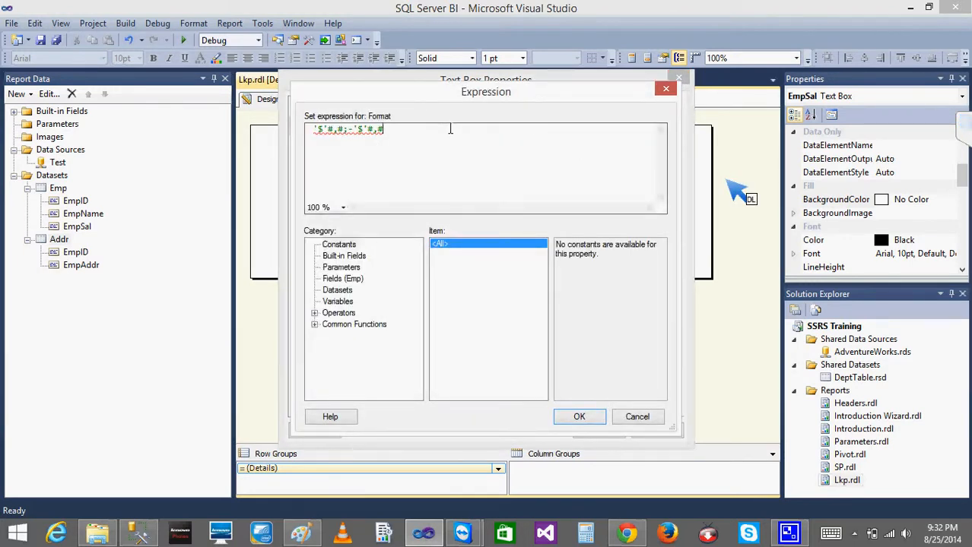
{"action": "key", "text": "Left"}
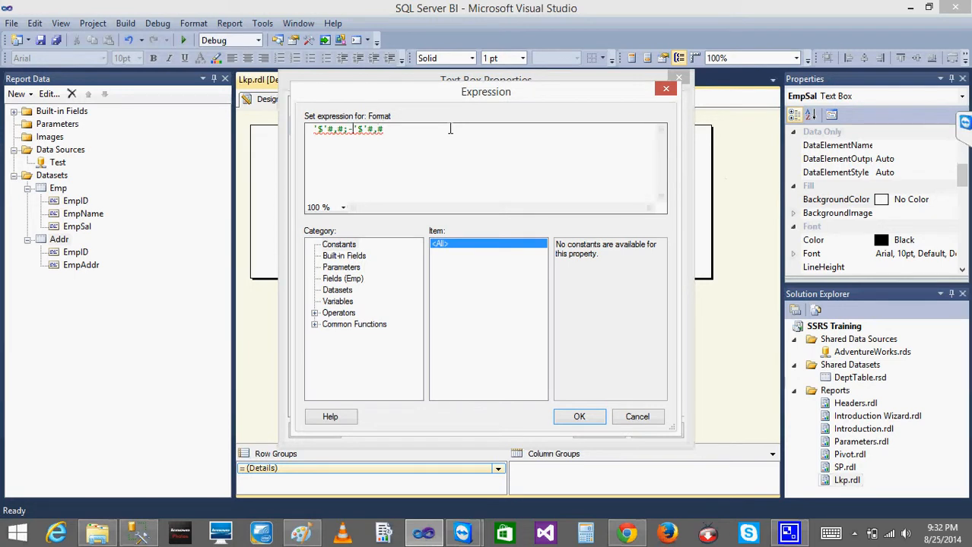
{"action": "key", "text": "shift+Right"}
{"action": "key", "text": "shift+Right"}
{"action": "key", "text": "shift+Right"}
{"action": "key", "text": "shift+Right"}
{"action": "key", "text": "shift+Right"}
{"action": "key", "text": "shift+Right"}
{"action": "key", "text": "shift+Right"}
{"action": "key", "text": "shift+Right"}
{"action": "key", "text": "shift+Right"}
{"action": "key", "text": "shift+Right"}
{"action": "key", "text": "shift+Right"}
{"action": "key", "text": "shift+Right"}
{"action": "key", "text": "shift+Right"}
{"action": "key", "text": "shift+Right"}
{"action": "key", "text": "ctrl+c"}
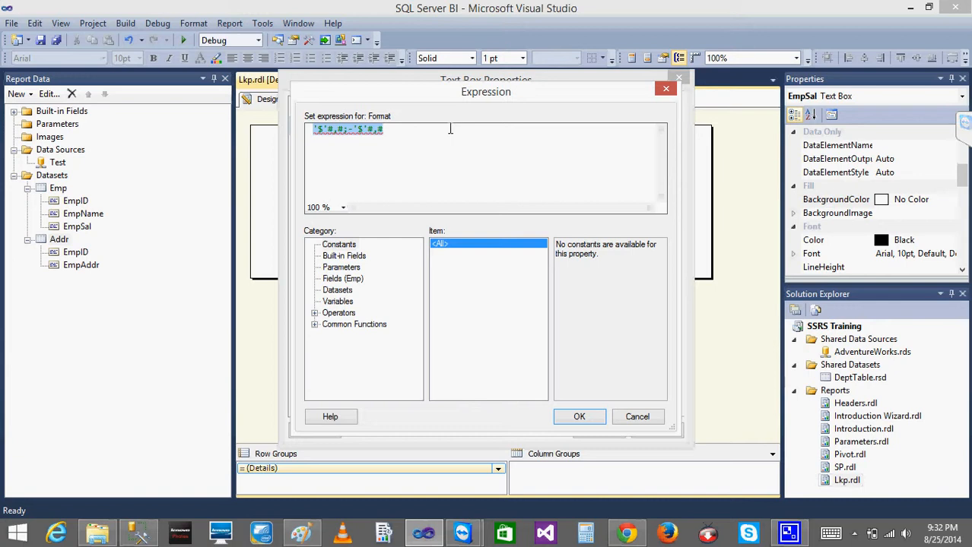
{"action": "key", "text": "Delete"}
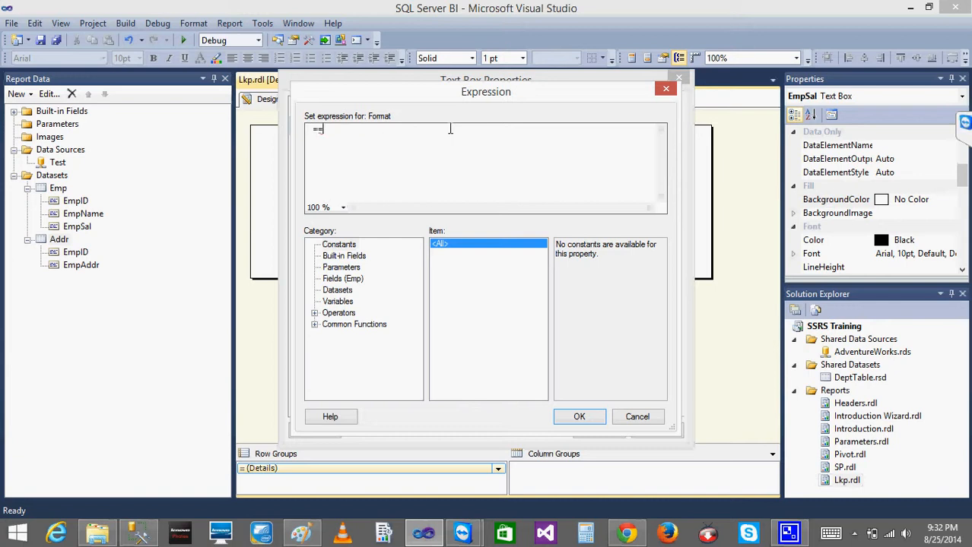
Start EmpSal's format expression with =SWITCH( and display the Datasets category's items for reference.
{"action": "type", "text": "=SwITCH(\""}
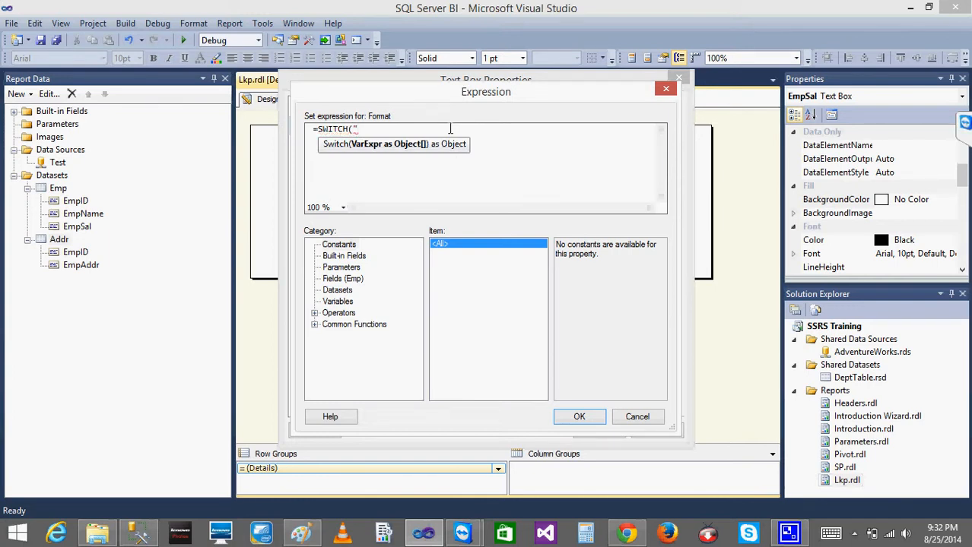
{"action": "key", "text": "BackSpace"}
{"action": "left_click", "coordinate": [338, 289]}
{"action": "left_click", "coordinate": [363, 130]}
{"action": "type", "text": "da"}
{"action": "key", "text": "BackSpace"}
{"action": "key", "text": "BackSpace"}
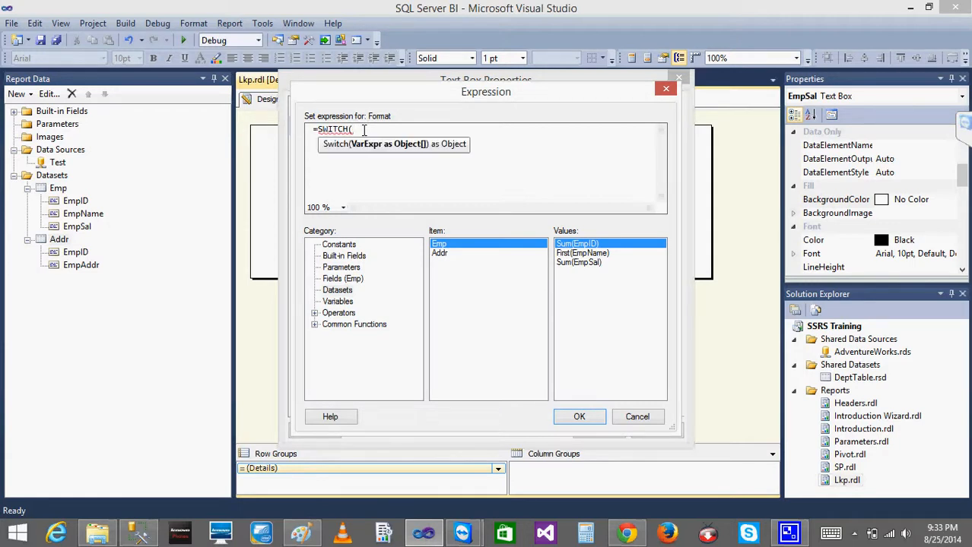
Enter Fields!EmpSal<=60000 followed by a comma as the first condition of the SWITCH expression.
{"action": "type", "text": "Fields"}
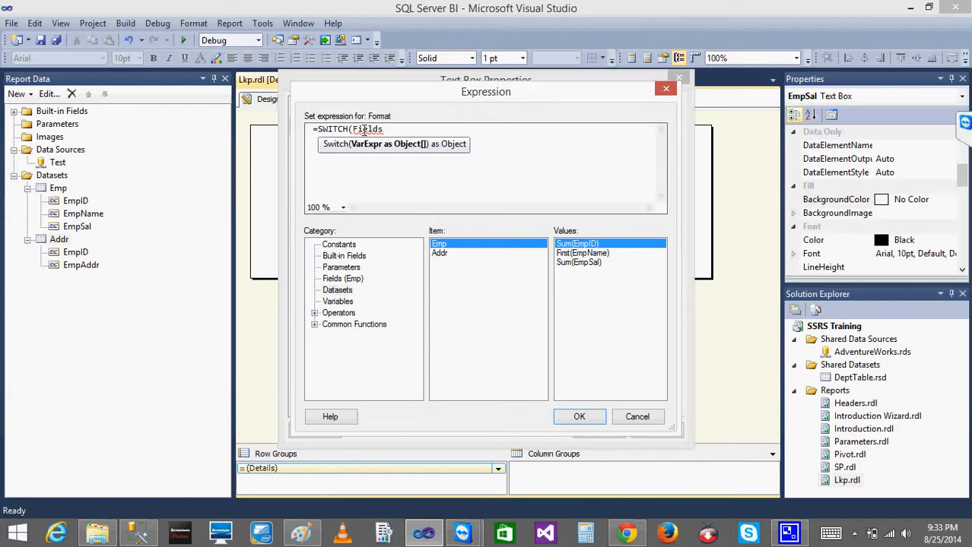
{"action": "type", "text": "!"}
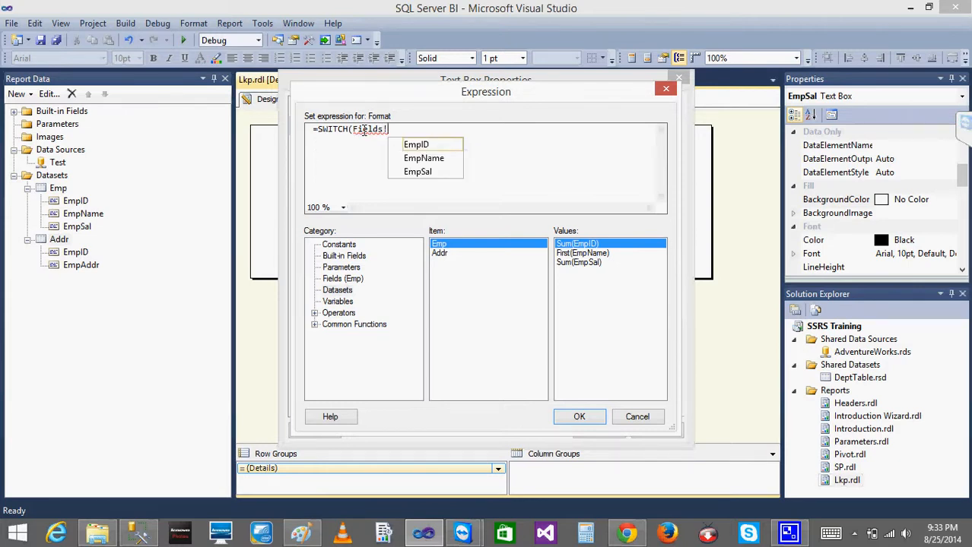
{"action": "type", "text": "Emp"}
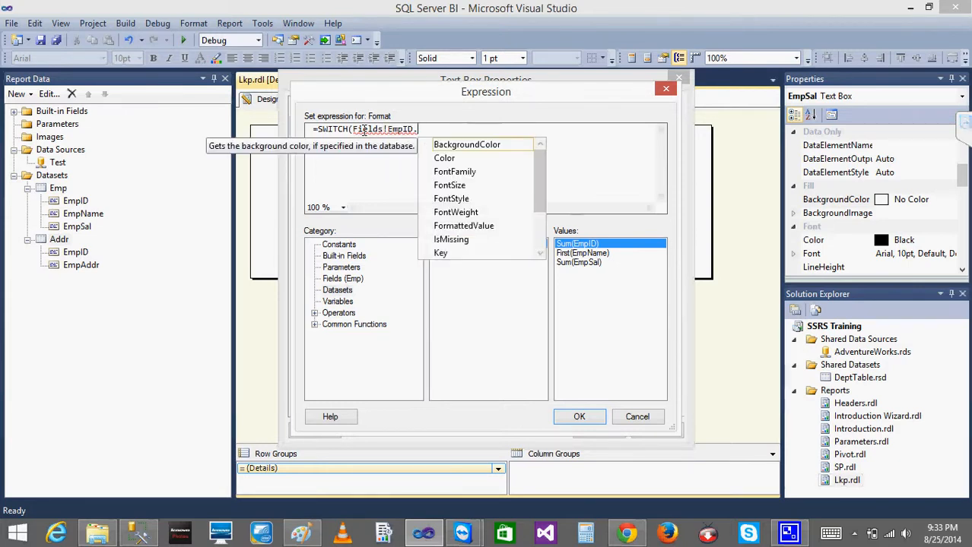
{"action": "key", "text": "BackSpace"}
{"action": "key", "text": "BackSpace"}
{"action": "key", "text": "BackSpace"}
{"action": "key", "text": "Down"}
{"action": "key", "text": "Down"}
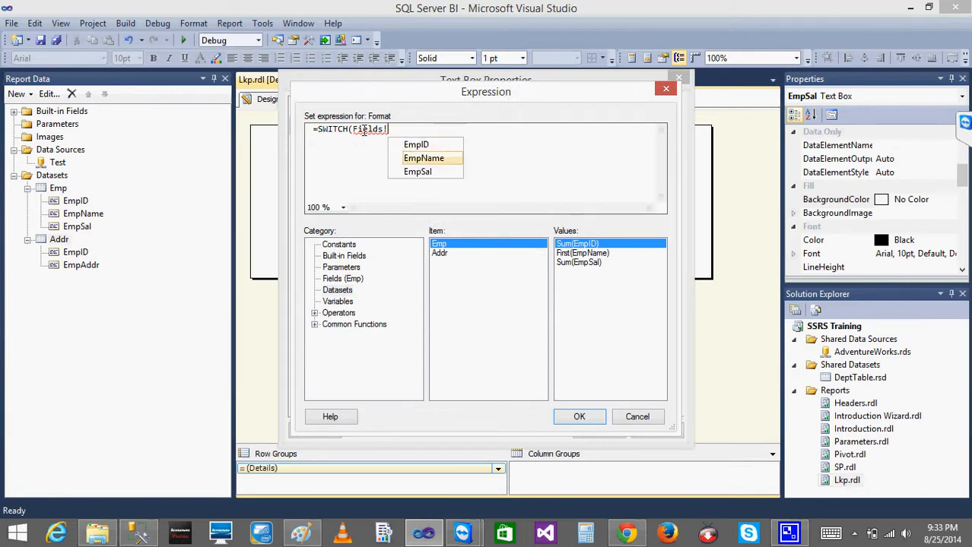
{"action": "key", "text": "Tab"}
{"action": "type", "text": "<60"}
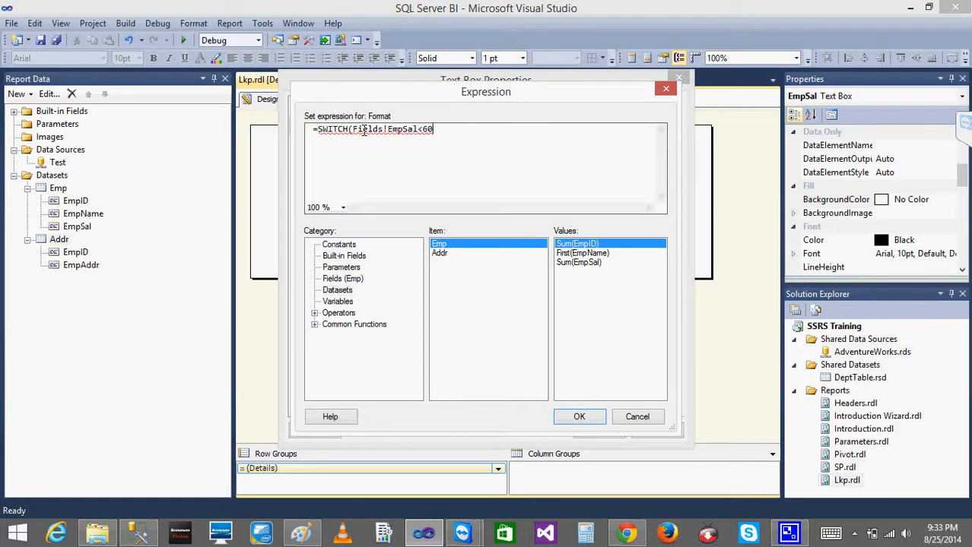
{"action": "key", "text": "BackSpace"}
{"action": "key", "text": "BackSpace"}
{"action": "type", "text": "=60000,"}
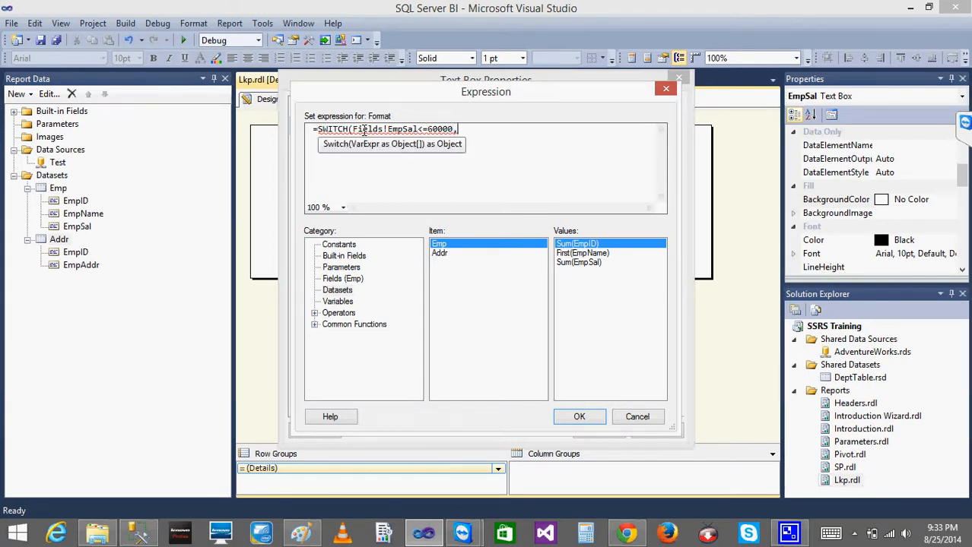
Paste the copied custom format after the first condition and add .00 to its positive part.
{"action": "key", "text": "ctrl+v"}
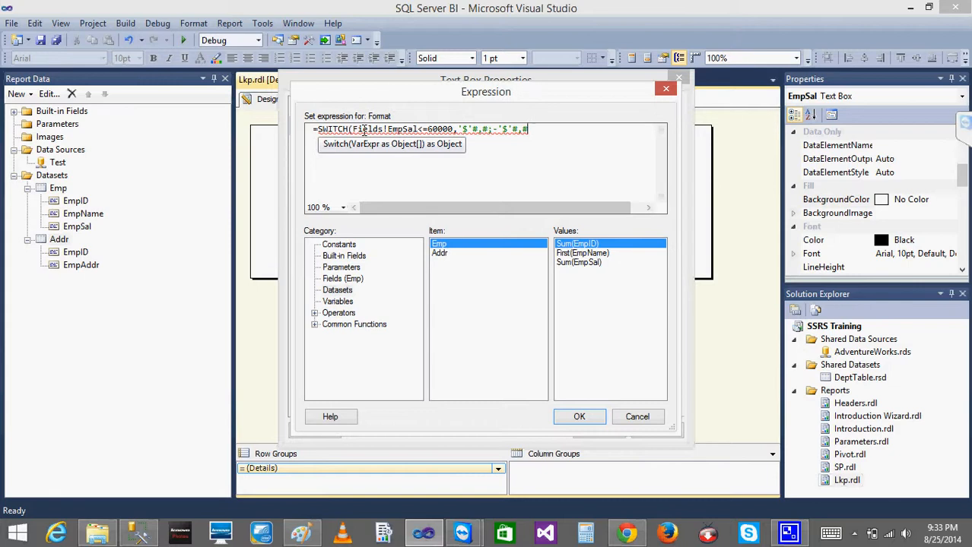
{"action": "key", "text": "Left"}
{"action": "key", "text": "Left"}
{"action": "key", "text": "Left"}
{"action": "key", "text": "Left"}
{"action": "key", "text": "Left"}
{"action": "key", "text": "Left"}
{"action": "key", "text": "Left"}
{"action": "key", "text": "Left"}
{"action": "type", "text": ".00"}
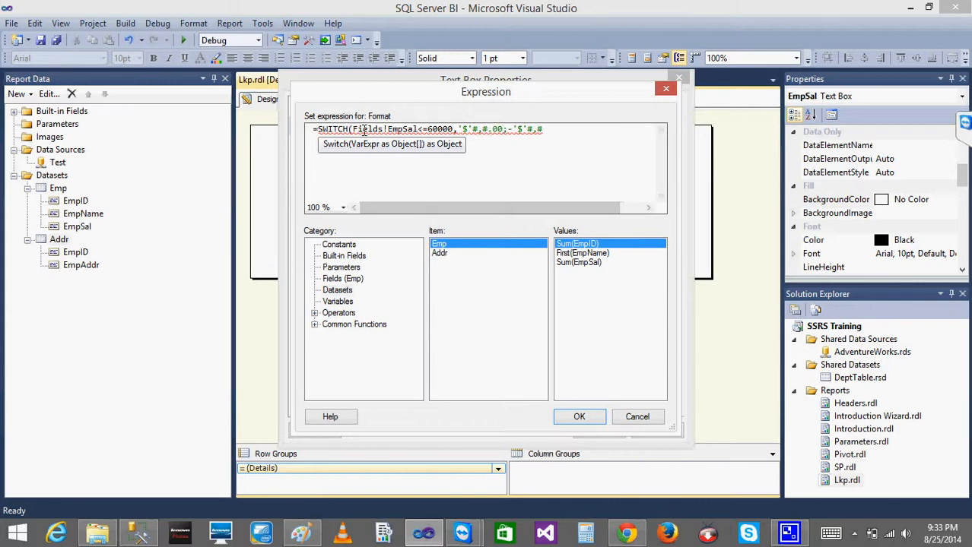
Add .00 to the format's negative part and enclose the whole format in double quotes, making it "'$'#,#.00;-'$'#,#.00".
{"action": "key", "text": "End"}
{"action": "type", "text": ".00\""}
{"action": "key", "text": "Left"}
{"action": "key", "text": "Left"}
{"action": "key", "text": "Left"}
{"action": "key", "text": "Left"}
{"action": "key", "text": "Left"}
{"action": "key", "text": "Left"}
{"action": "key", "text": "Left"}
{"action": "type", "text": "\""}
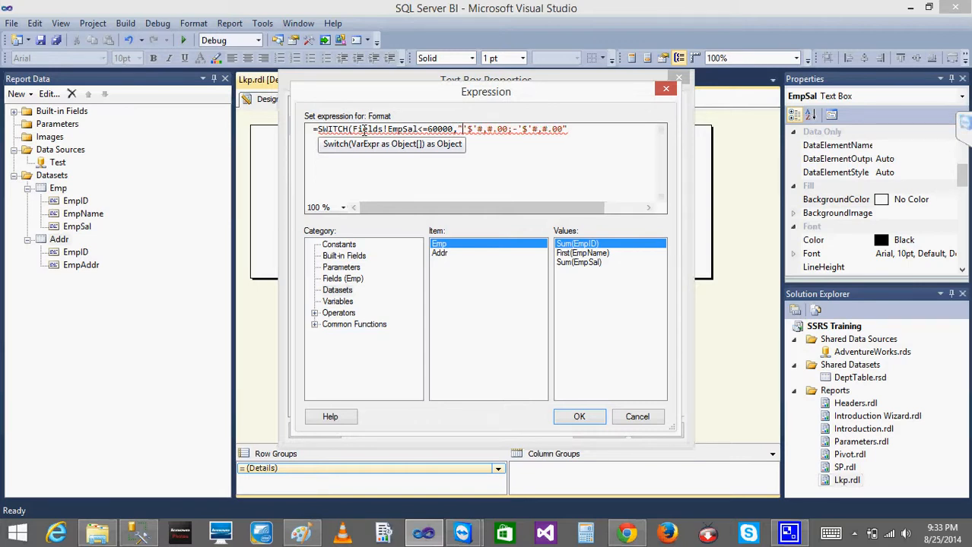
{"action": "left_click", "coordinate": [595, 130]}
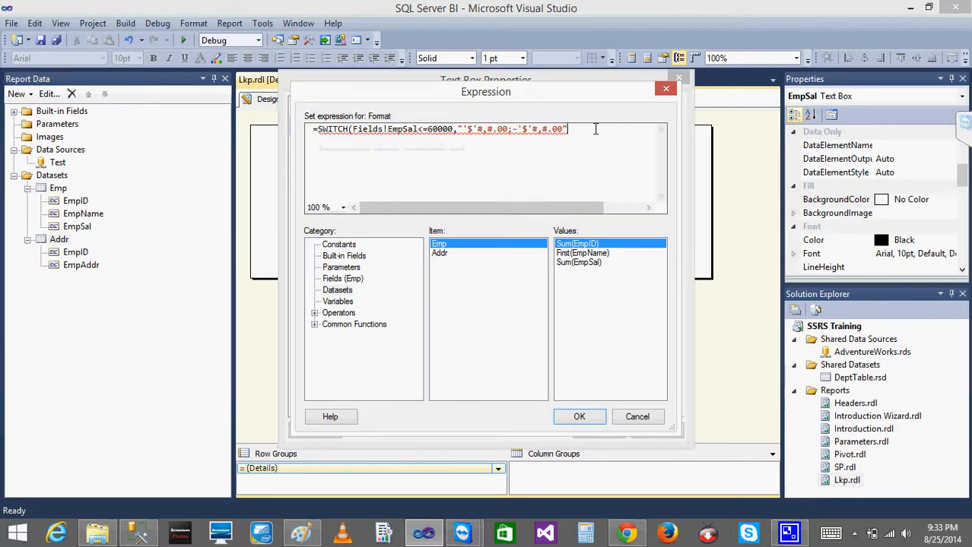
{"action": "type", "text": ")"}
{"action": "key", "text": "BackSpace"}
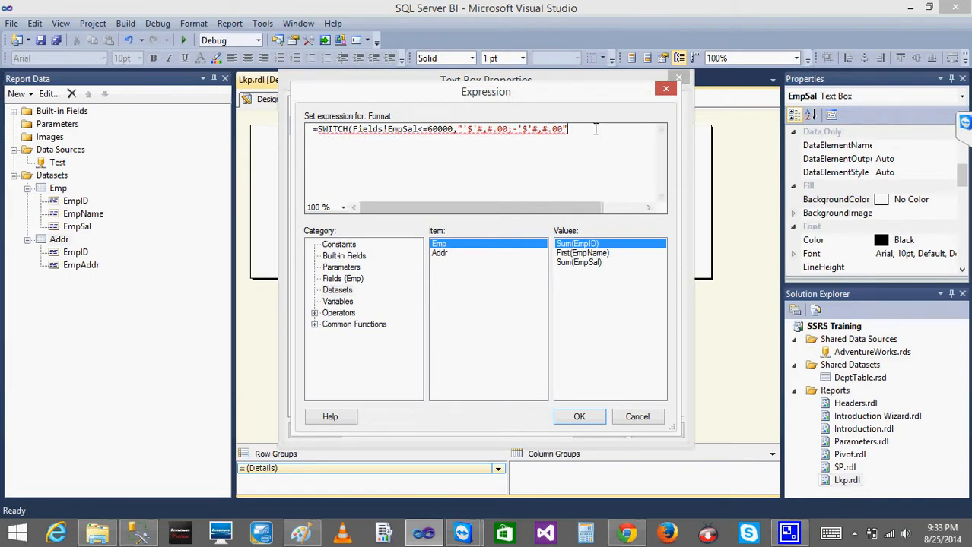
Add a second condition, ,Fields!EmpSal>60000, on a new indented line of the SWITCH expression.
{"action": "key", "text": "Return"}
{"action": "key", "text": "Tab"}
{"action": "key", "text": "Tab"}
{"action": "type", "text": ",Fields"}
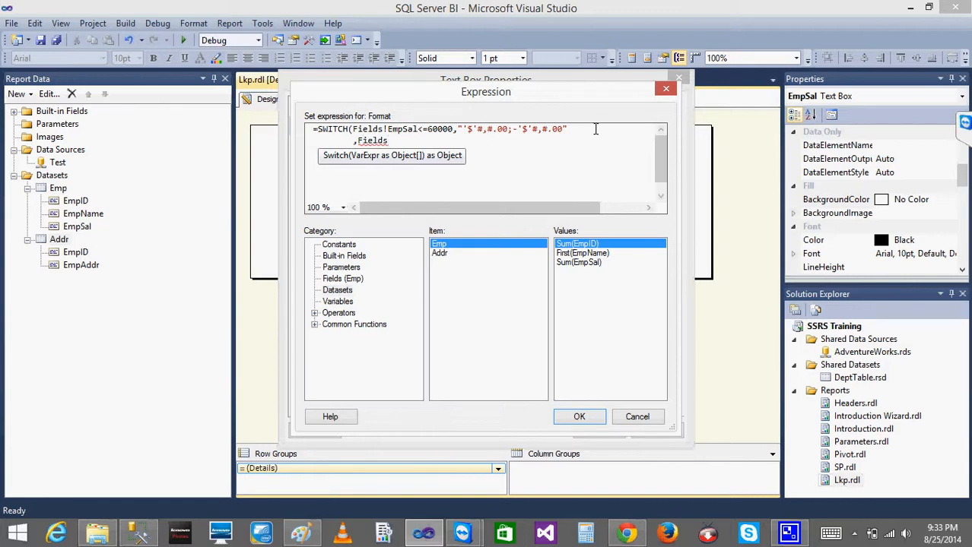
{"action": "type", "text": "!"}
{"action": "key", "text": "Down"}
{"action": "key", "text": "Down"}
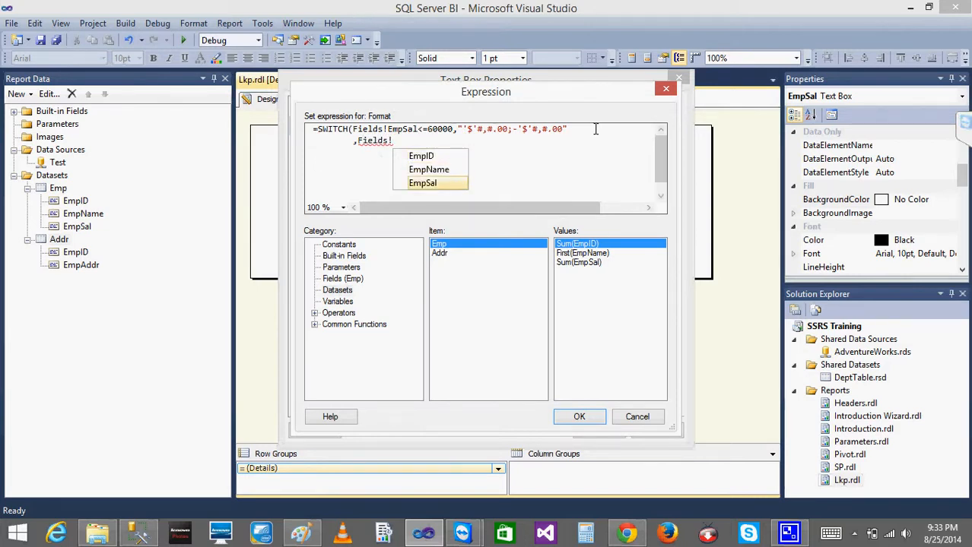
{"action": "key", "text": "Tab"}
{"action": "type", "text": ">"}
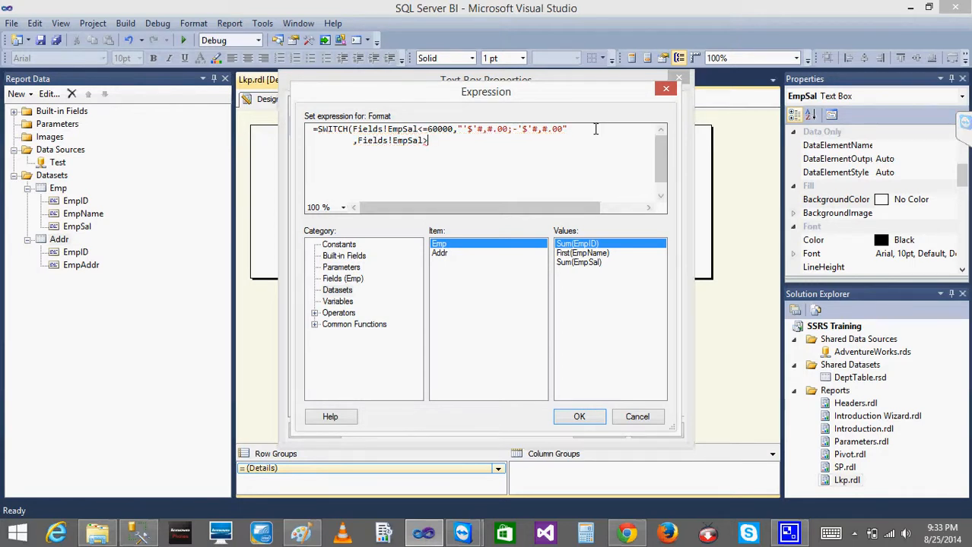
{"action": "type", "text": "60"}
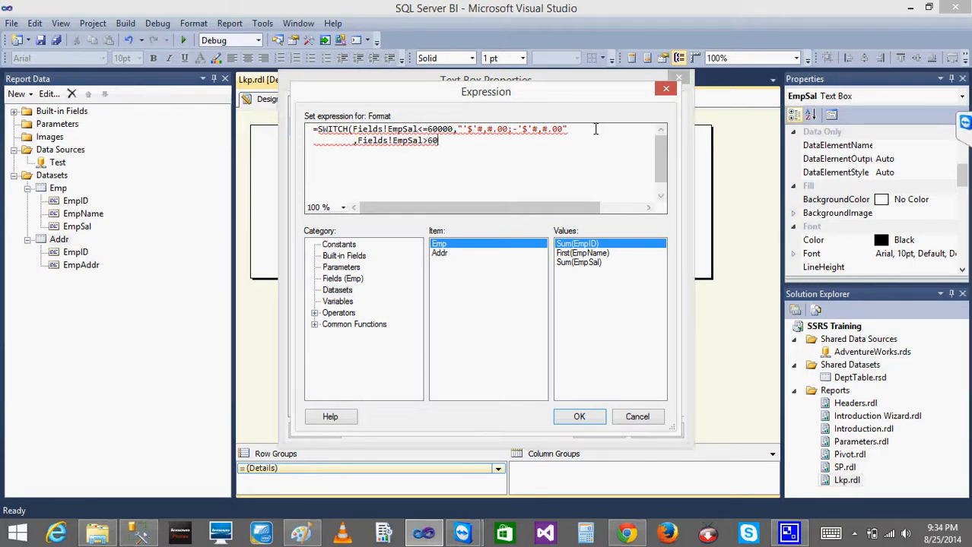
{"action": "type", "text": "000"}
Look up the logical operators in the operator reference and append AND after the EmpSal>60000 condition.
{"action": "type", "text": "&&"}
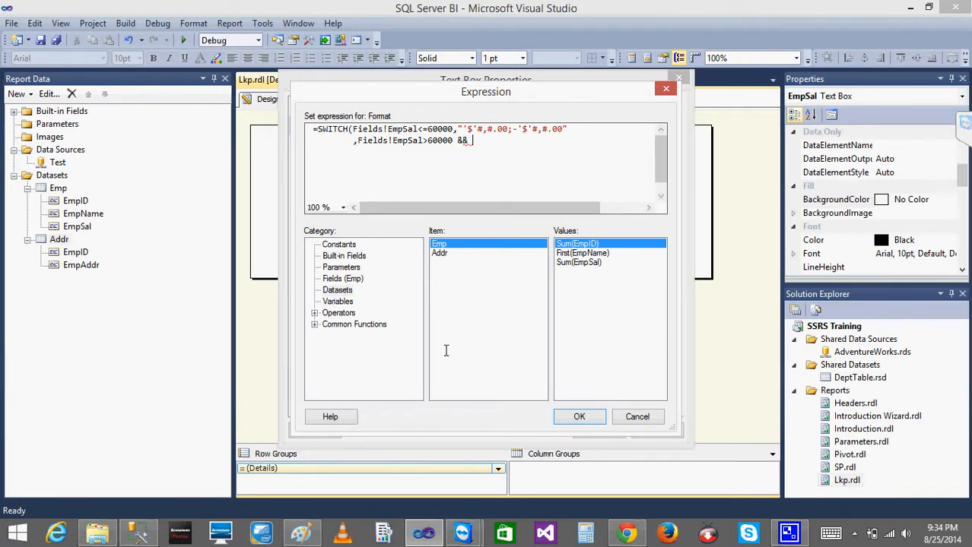
{"action": "left_click", "coordinate": [314, 312]}
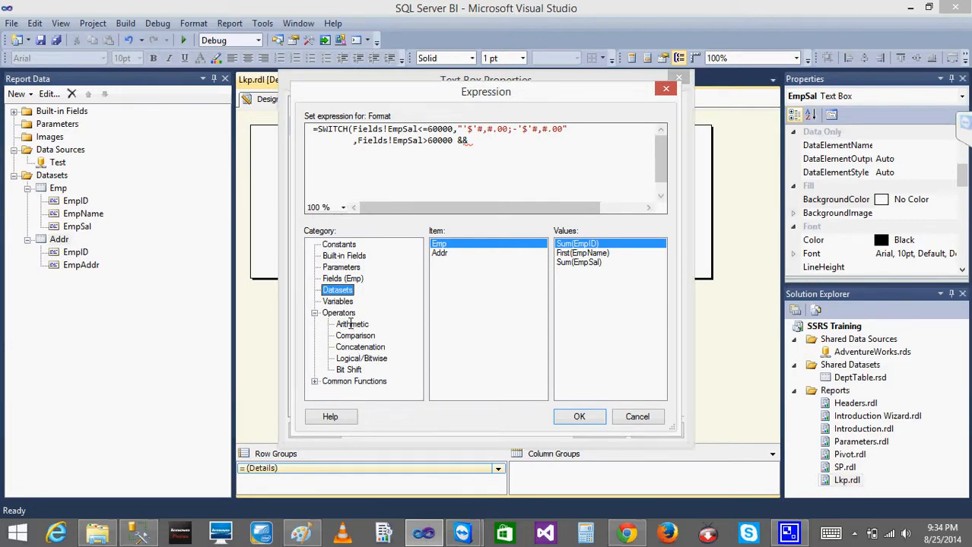
{"action": "left_click", "coordinate": [351, 325]}
{"action": "left_click", "coordinate": [353, 336]}
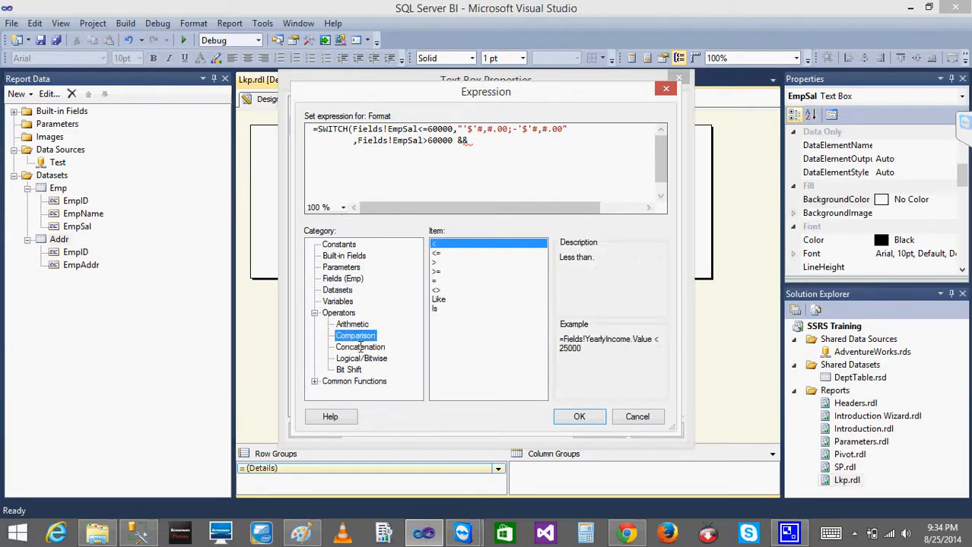
{"action": "left_click", "coordinate": [358, 347]}
{"action": "left_click", "coordinate": [361, 358]}
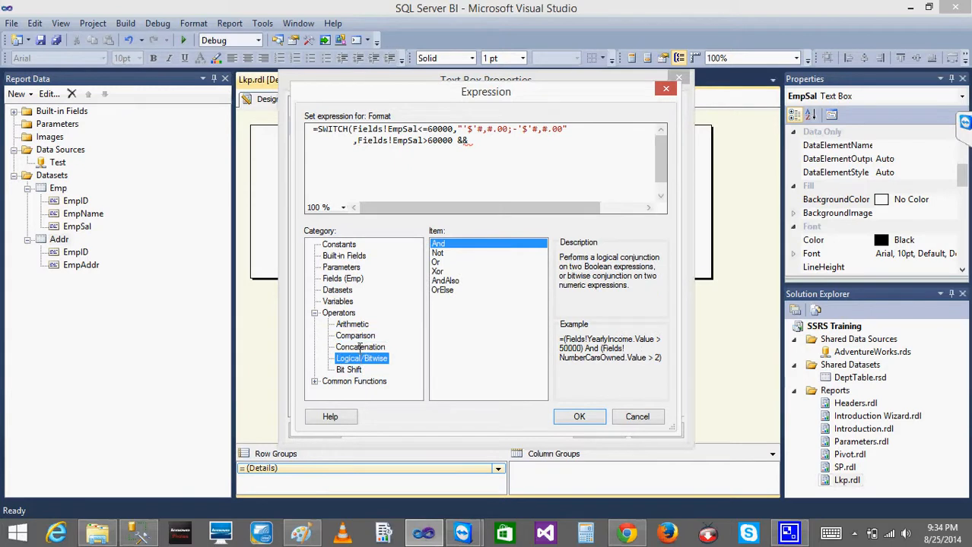
{"action": "left_click", "coordinate": [359, 347]}
{"action": "left_click", "coordinate": [361, 359]}
{"action": "left_click", "coordinate": [472, 139]}
{"action": "key", "text": "BackSpace"}
{"action": "key", "text": "BackSpace"}
{"action": "type", "text": "AND "}
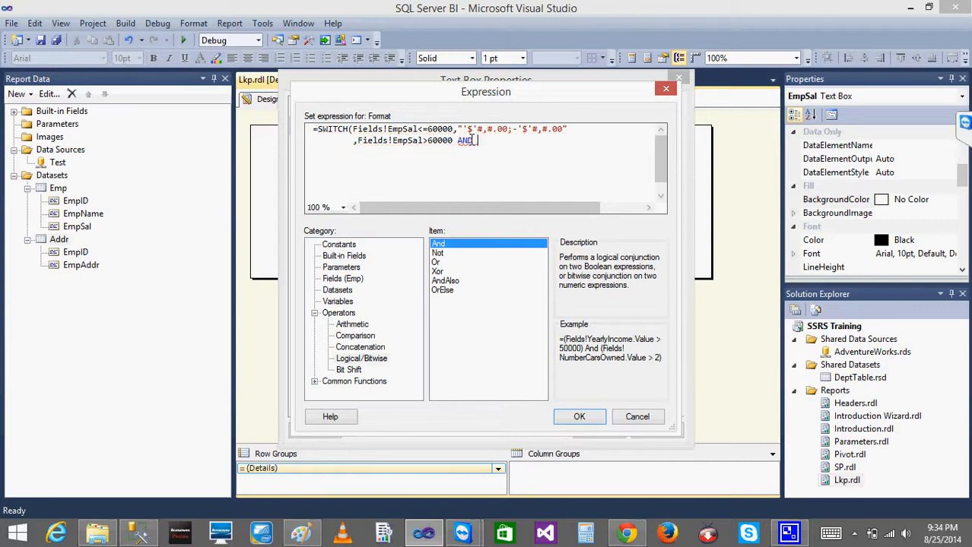
Complete the second condition with an upper limit of Fields!EmpSal<=100000 after AND.
{"action": "type", "text": "Fields!"}
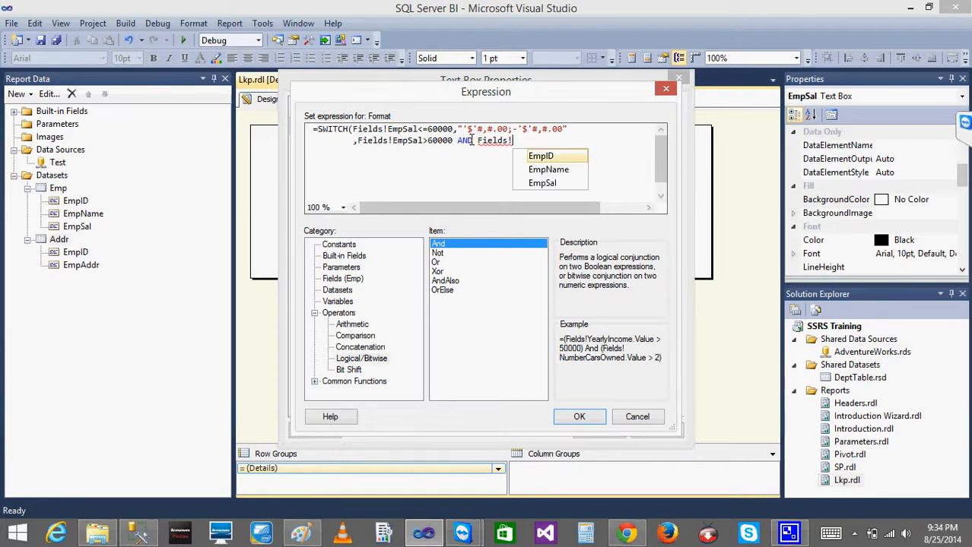
{"action": "key", "text": "Down"}
{"action": "key", "text": "Down"}
{"action": "key", "text": "Tab"}
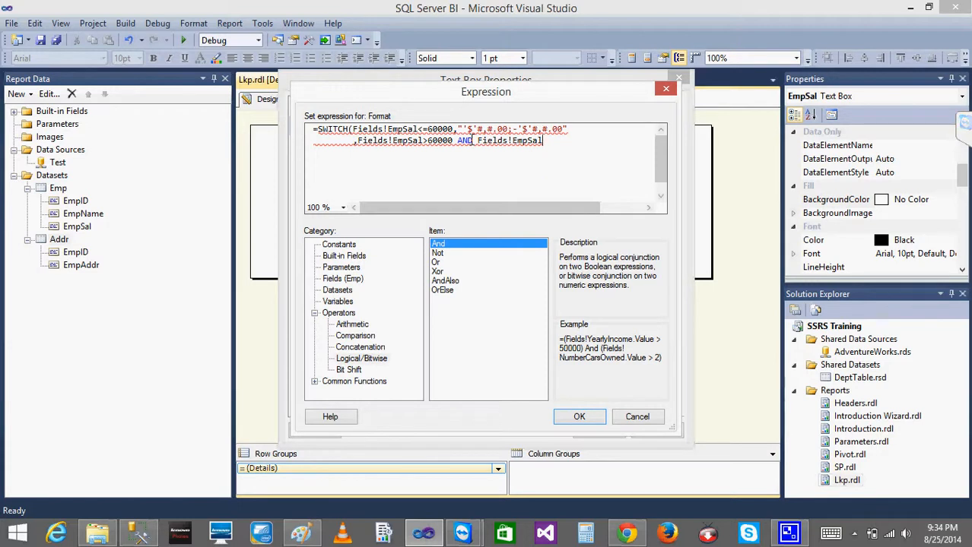
{"action": "type", "text": "<"}
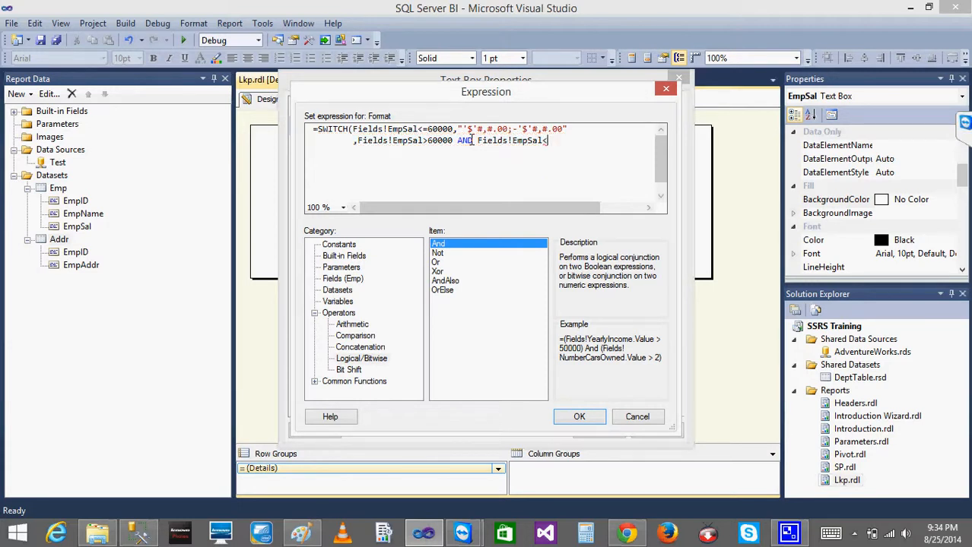
{"action": "type", "text": "=1000"}
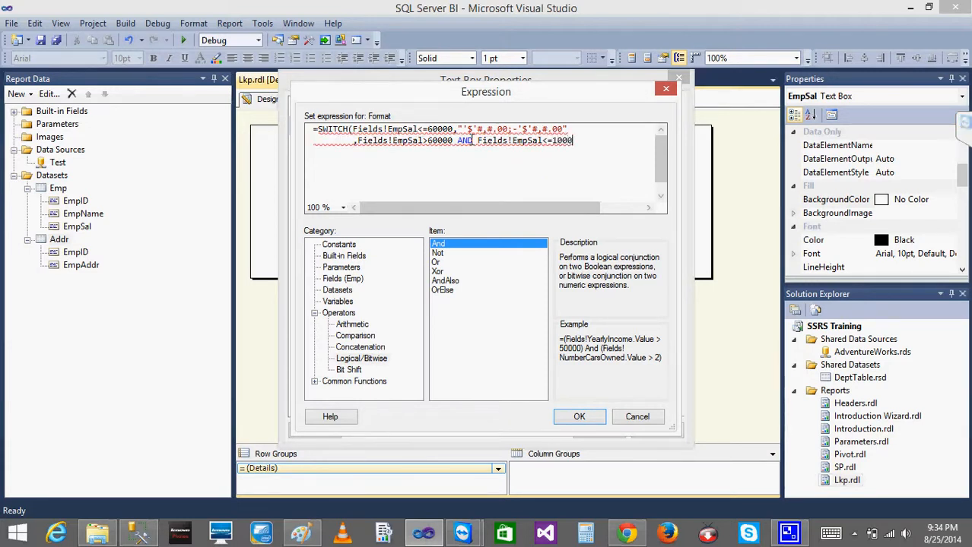
{"action": "type", "text": "00"}
Start a third line with ,tRUE, and give the second condition the quoted format "'$'#,#;-'$'#,#".
{"action": "key", "text": "Return"}
{"action": "type", "text": ",tRUE,"}
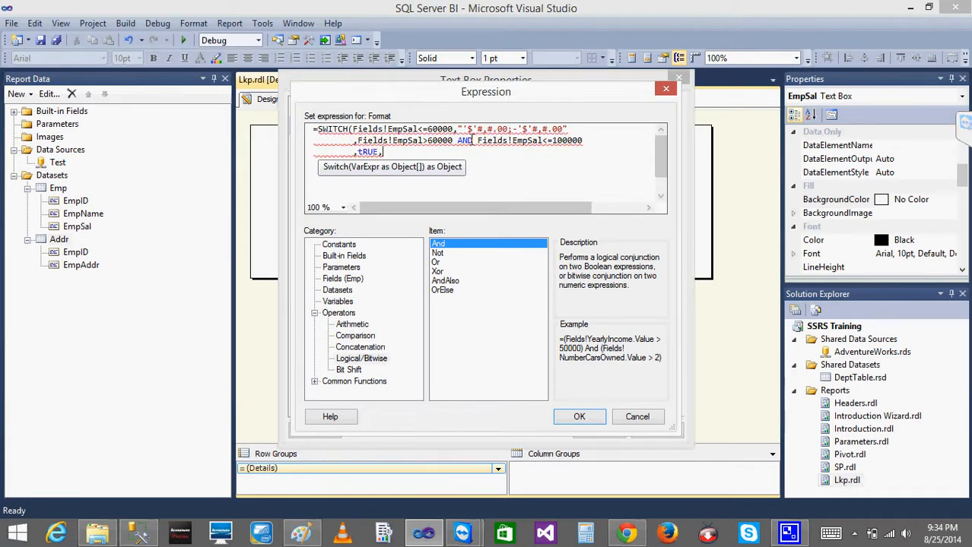
{"action": "left_click", "coordinate": [610, 140]}
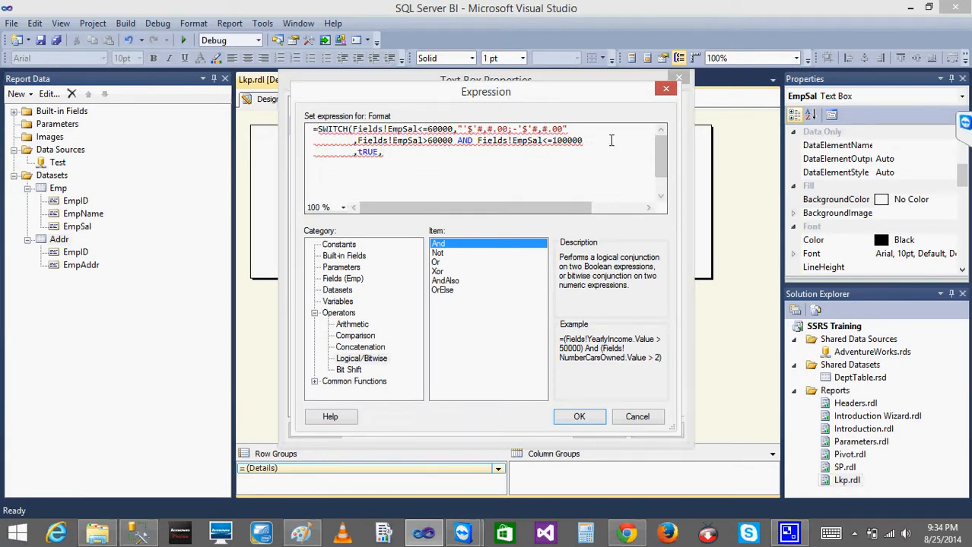
{"action": "type", "text": ",\"\""}
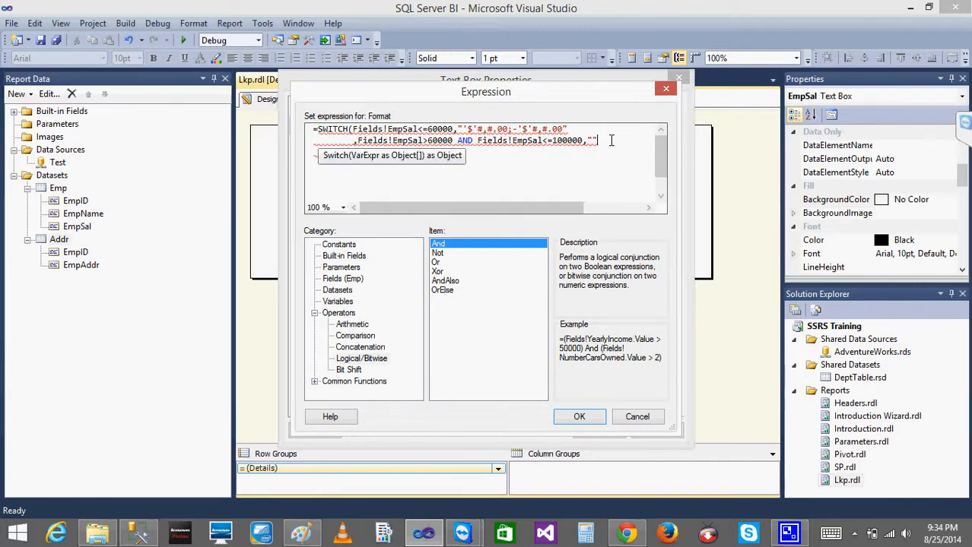
{"action": "type", "text": "'$'#,#;-'$'#,#"}
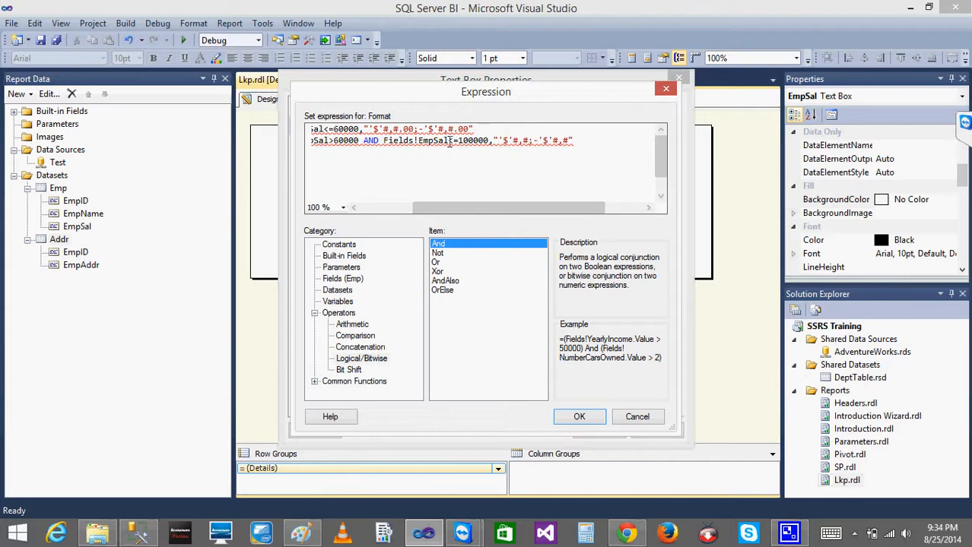
Append .Value to the EmpSal field reference in the <=100000 comparison.
{"action": "left_click", "coordinate": [448, 141]}
{"action": "type", "text": ".vALUE"}
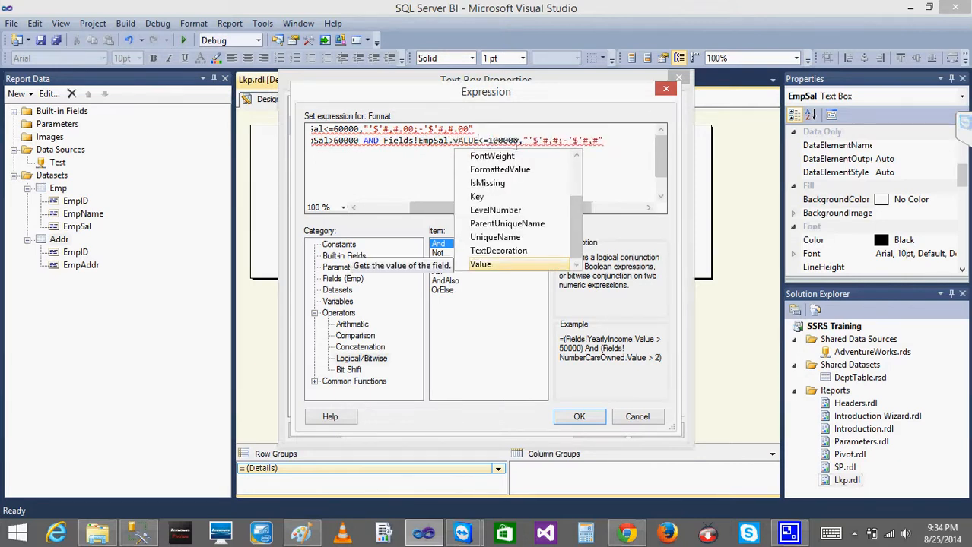
{"action": "key", "text": "BackSpace"}
{"action": "key", "text": "BackSpace"}
{"action": "key", "text": "BackSpace"}
{"action": "key", "text": "BackSpace"}
{"action": "key", "text": "BackSpace"}
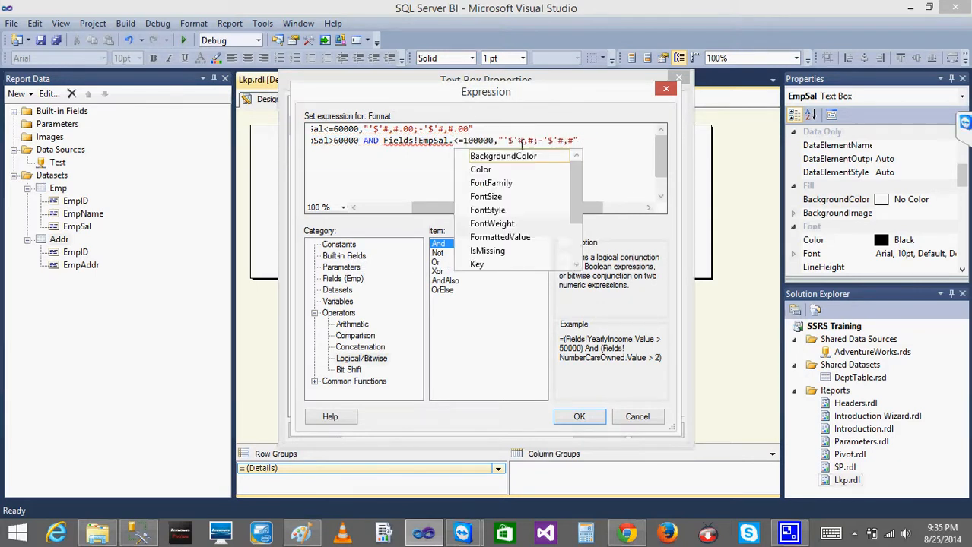
{"action": "type", "text": "V"}
{"action": "key", "text": "Tab"}
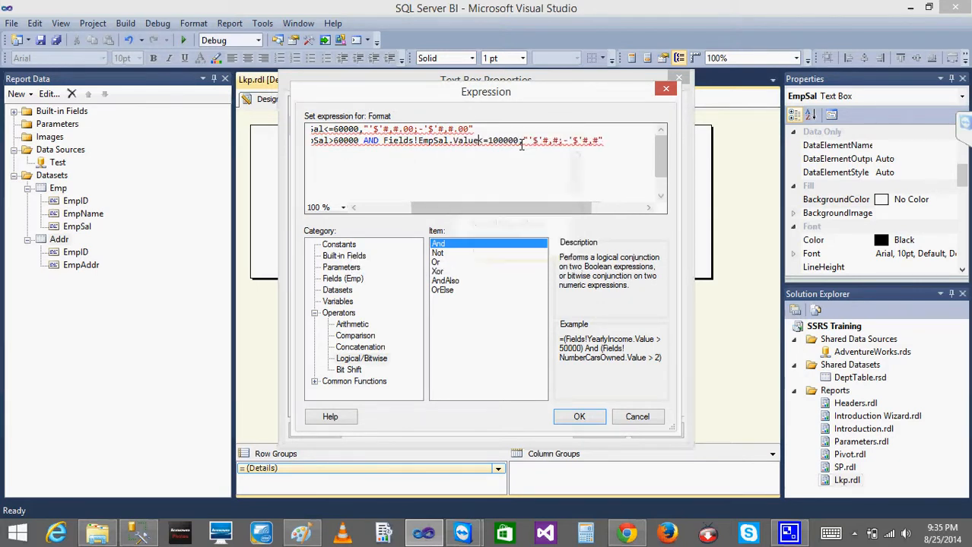
Add a one-decimal part, .0, to the format returned by the second condition.
{"action": "left_click", "coordinate": [602, 140]}
{"action": "type", "text": "\""}
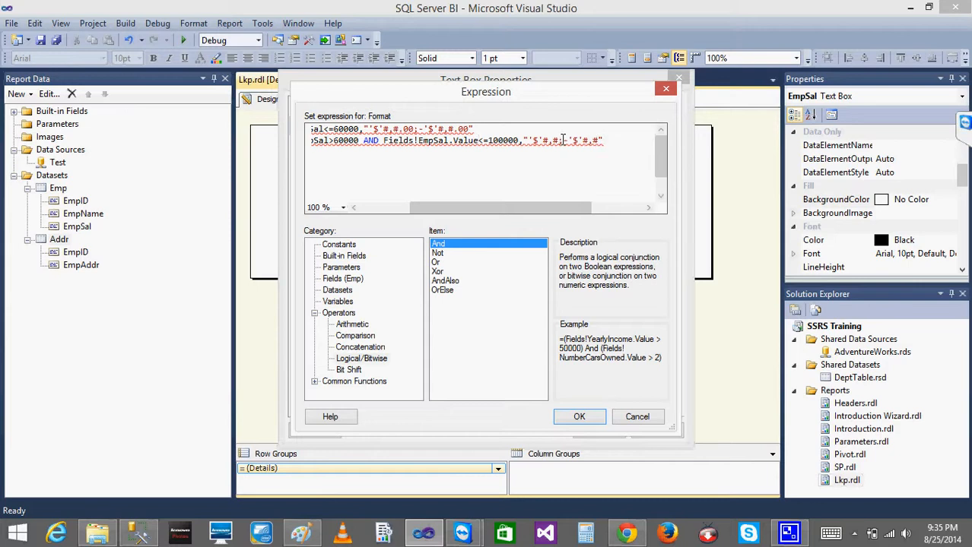
{"action": "type", "text": ";-"}
{"action": "key", "text": "Right"}
{"action": "key", "text": "Right"}
{"action": "key", "text": "Right"}
{"action": "key", "text": "Right"}
{"action": "key", "text": "Right"}
{"action": "type", "text": ".0"}
{"action": "key", "text": "Down"}
{"action": "key", "text": "Home"}
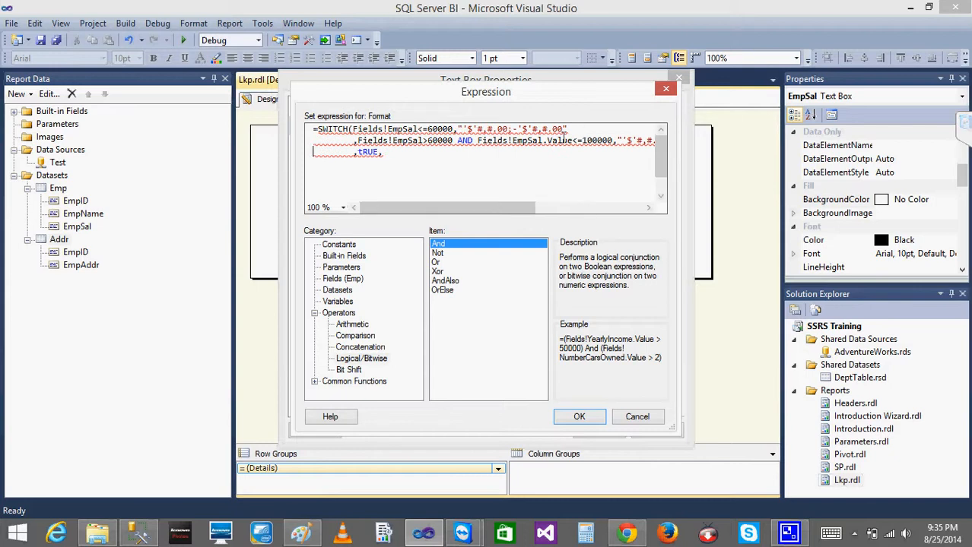
Rewrite the third line's condition as True and give it the format "'$'#,#;-'$'#,#".
{"action": "left_click", "coordinate": [379, 153]}
{"action": "key", "text": "BackSpace"}
{"action": "key", "text": "BackSpace"}
{"action": "key", "text": "BackSpace"}
{"action": "key", "text": "BackSpace"}
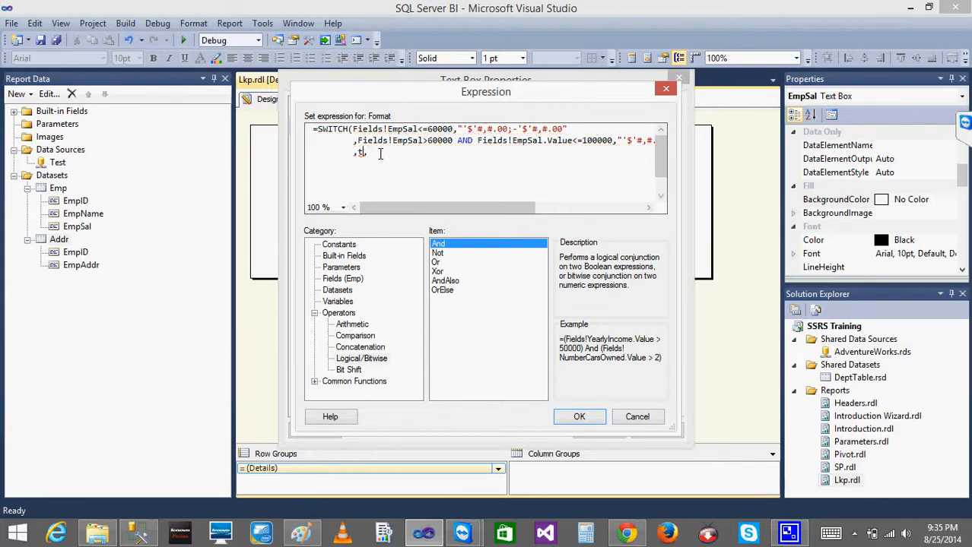
{"action": "type", "text": "True,\"'$'#,#;-'$'#,#\""}
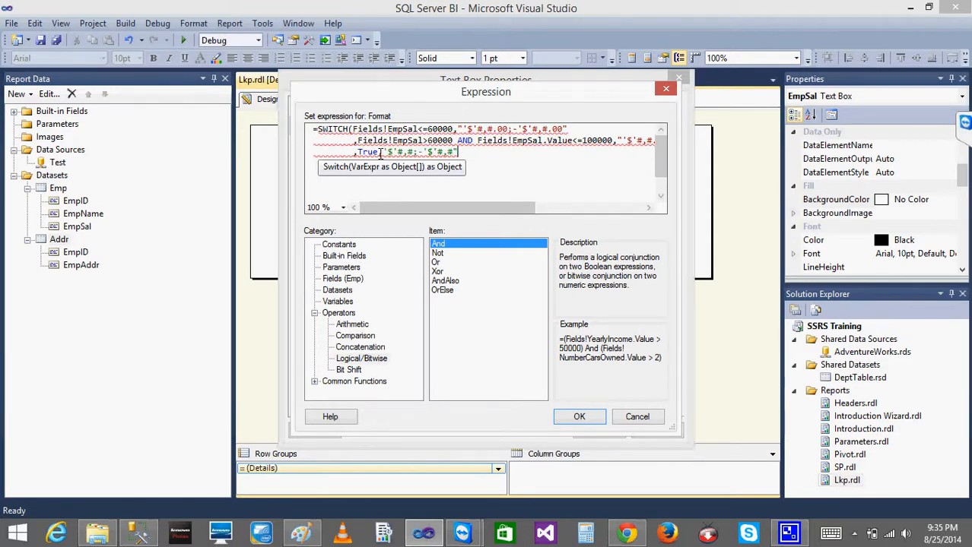
Complete the third line as ,True,"'$'#,#;-'$'#,#") to close the SWITCH expression, and preview the report with it applied.
{"action": "left_click", "coordinate": [382, 152]}
{"action": "type", "text": "\""}
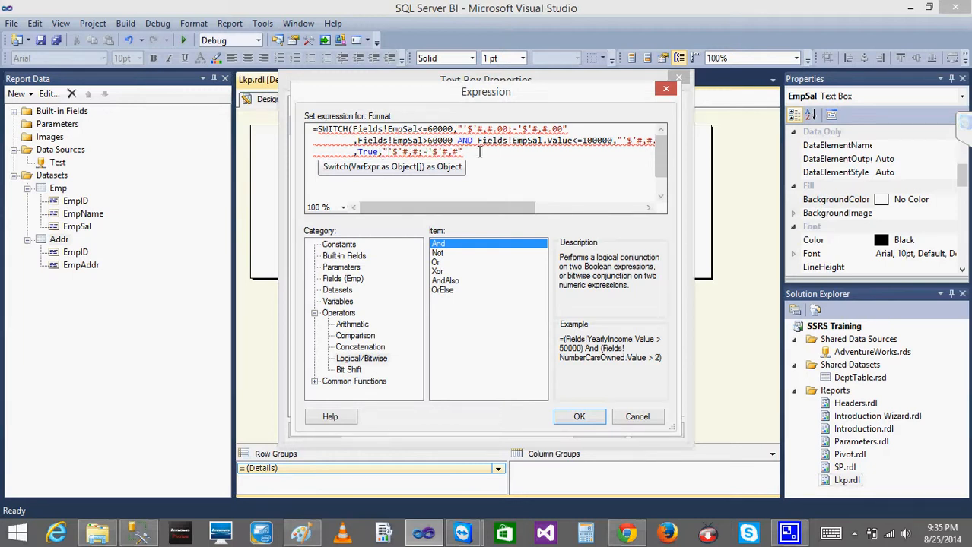
{"action": "left_click", "coordinate": [479, 152]}
{"action": "type", "text": ")"}
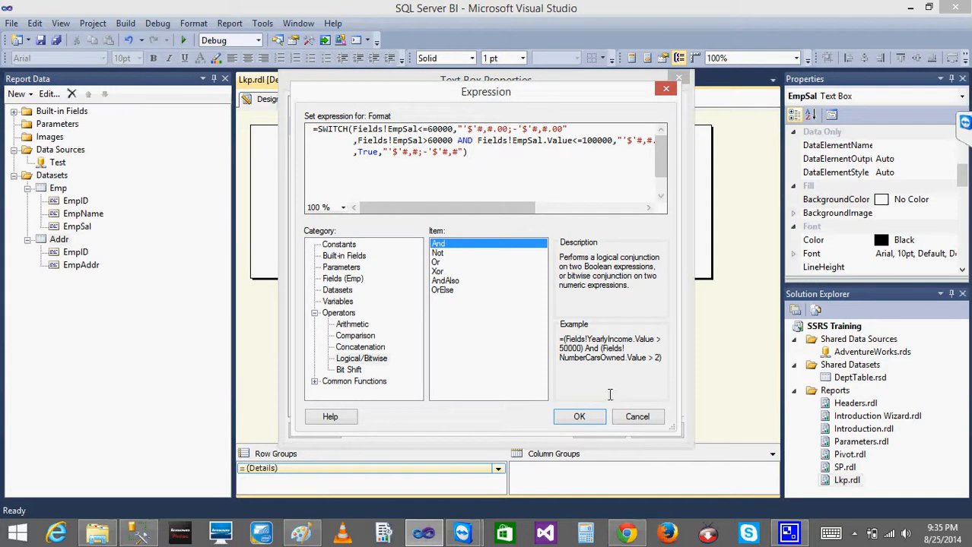
{"action": "left_click", "coordinate": [579, 417]}
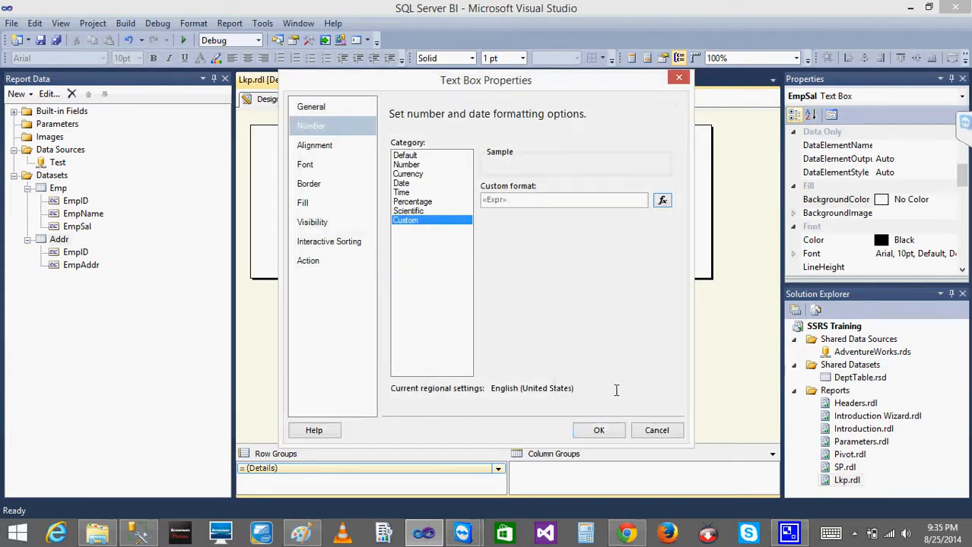
{"action": "left_click", "coordinate": [599, 430]}
{"action": "left_click", "coordinate": [314, 98]}
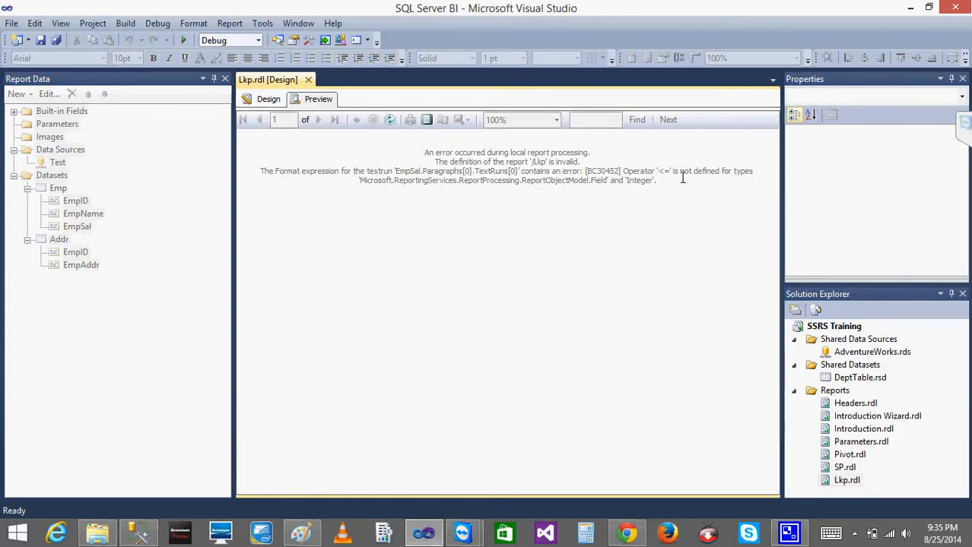
Return to the report design and reopen the custom number format expression of the EmpSal text box.
{"action": "left_click", "coordinate": [262, 100]}
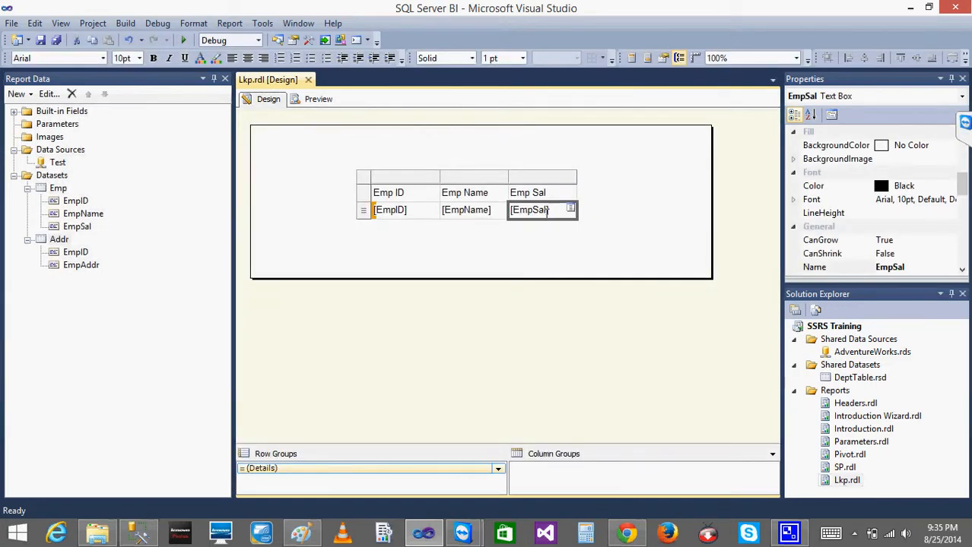
{"action": "right_click", "coordinate": [546, 211]}
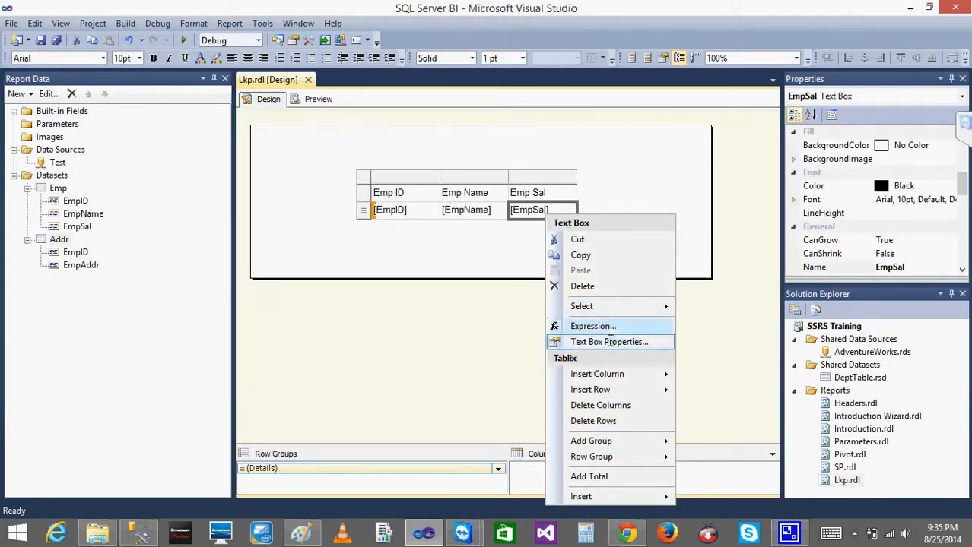
{"action": "left_click", "coordinate": [610, 342]}
{"action": "left_click", "coordinate": [331, 126]}
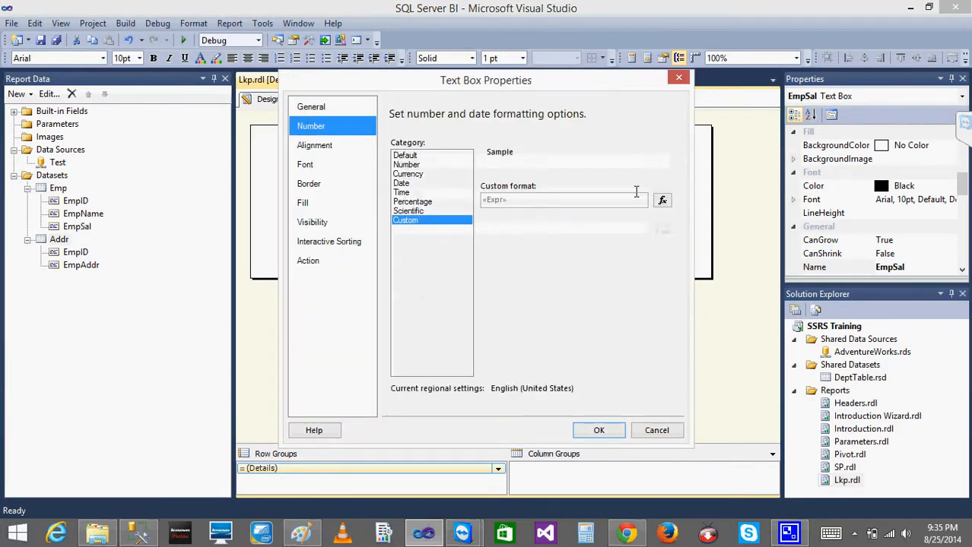
{"action": "left_click", "coordinate": [661, 200]}
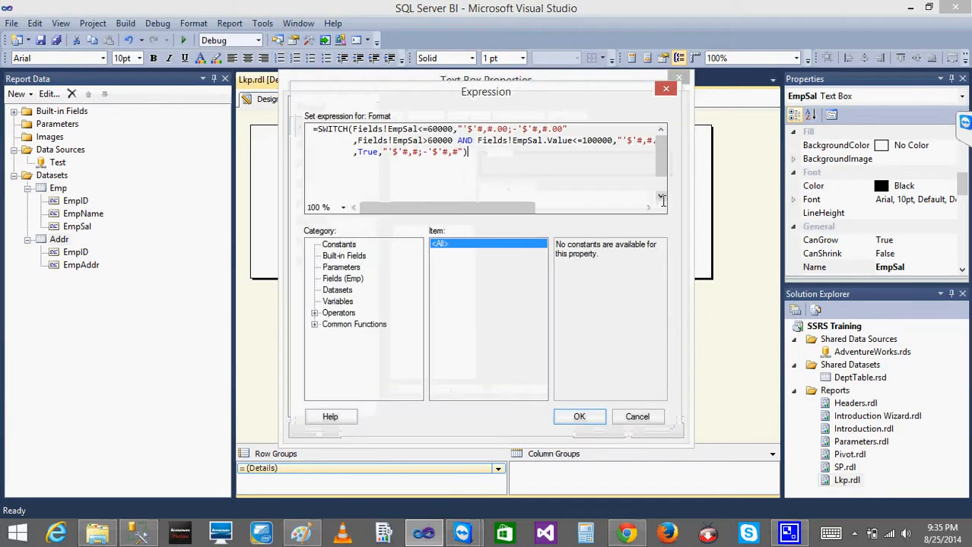
{"action": "left_click", "coordinate": [314, 313]}
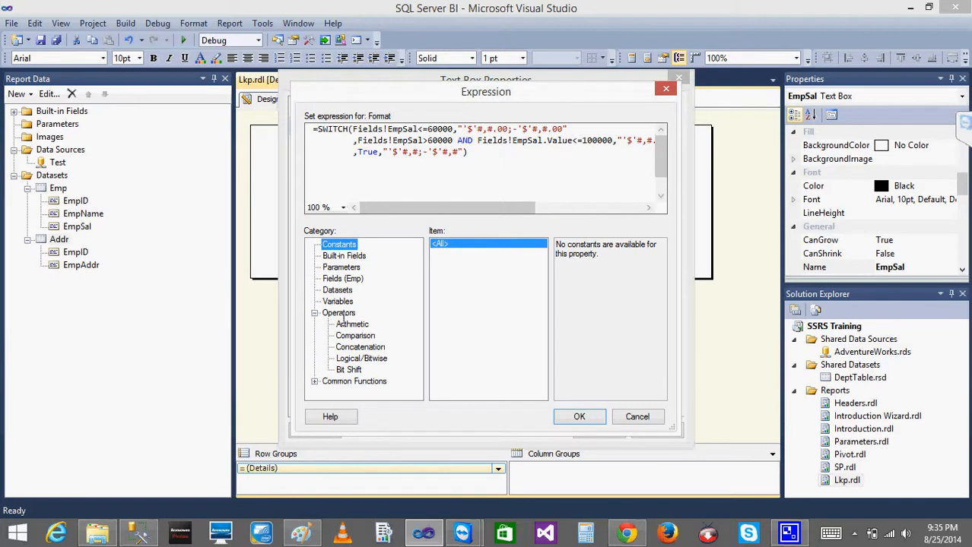
{"action": "left_click", "coordinate": [349, 323]}
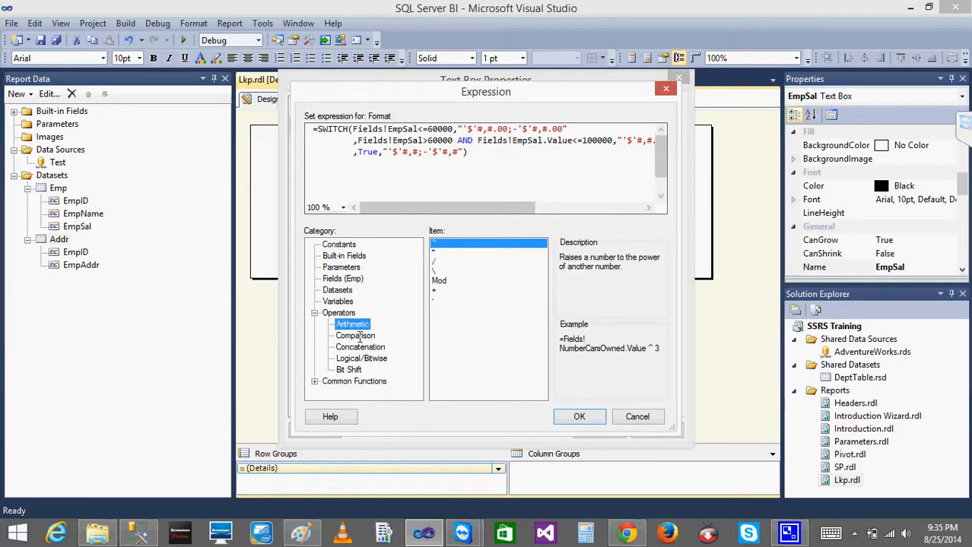
{"action": "left_click", "coordinate": [355, 335]}
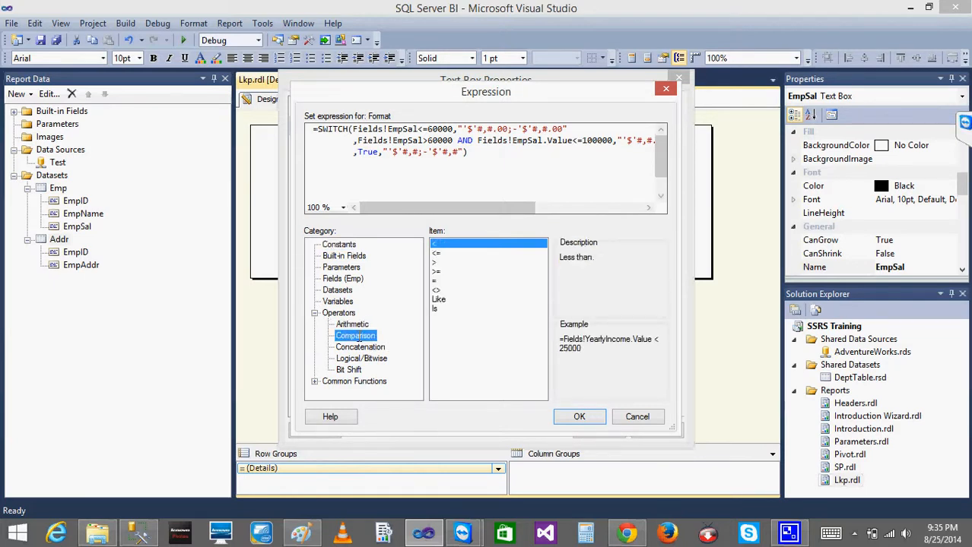
{"action": "left_click", "coordinate": [480, 175]}
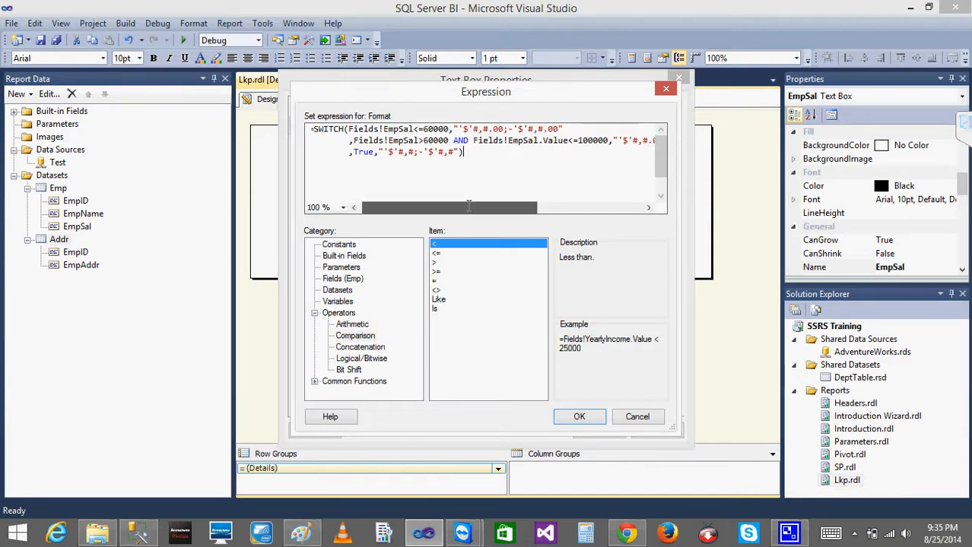
{"action": "mouse_move", "coordinate": [463, 206]}
{"action": "left_mouse_down"}
{"action": "mouse_move", "coordinate": [502, 208]}
{"action": "mouse_move", "coordinate": [462, 211]}
{"action": "left_mouse_up"}
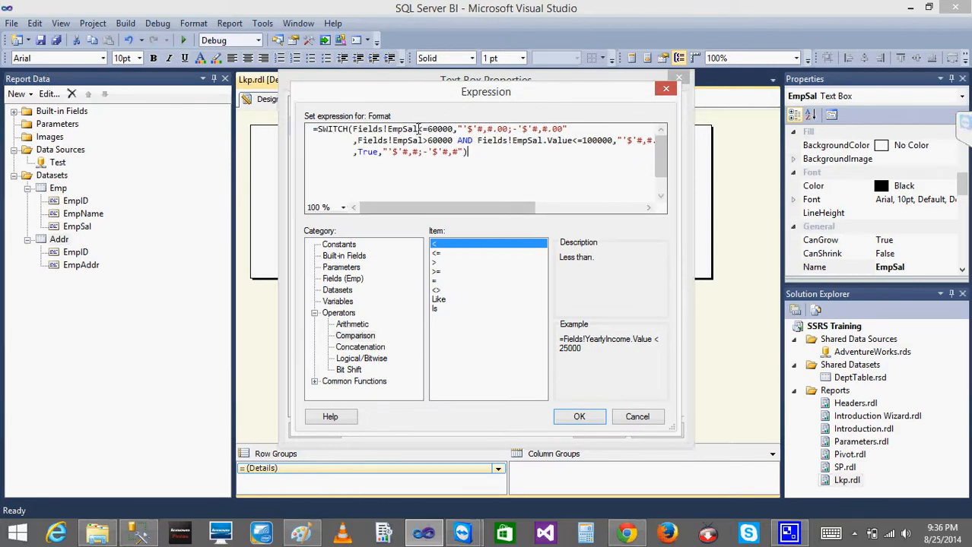
Append .Value to the EmpSal field references in the <=60000 and >60000 comparisons.
{"action": "left_click", "coordinate": [417, 129]}
{"action": "type", "text": ".Value"}
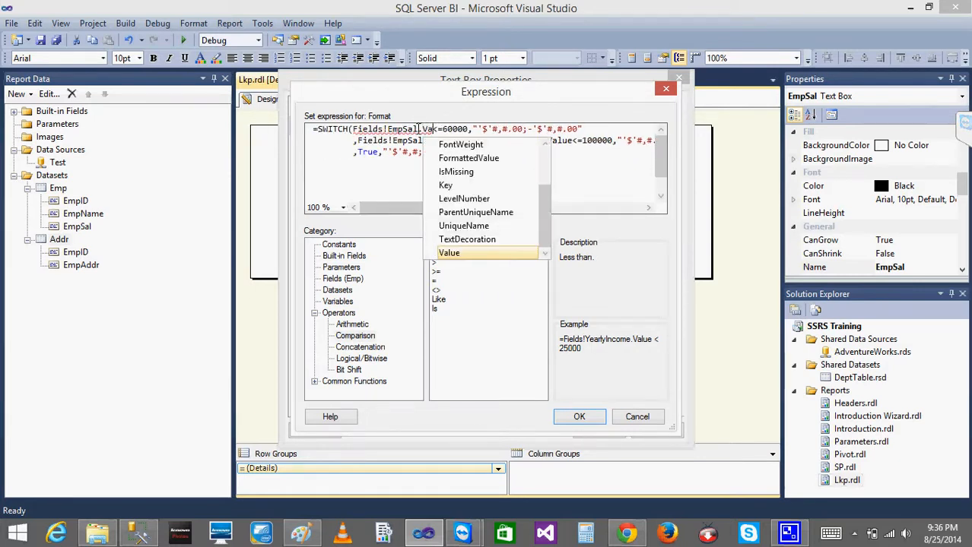
{"action": "key", "text": "Escape"}
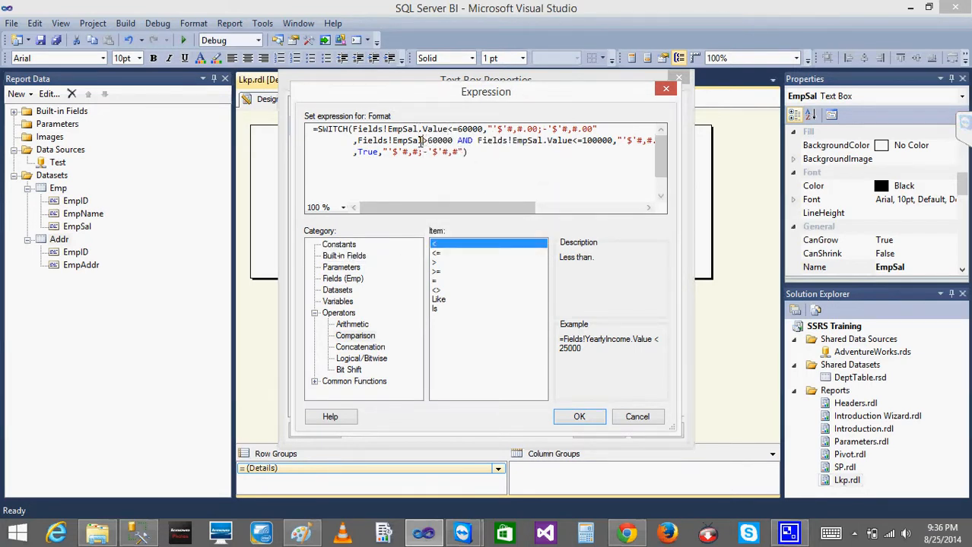
{"action": "left_click", "coordinate": [422, 141]}
{"action": "type", "text": ".Value"}
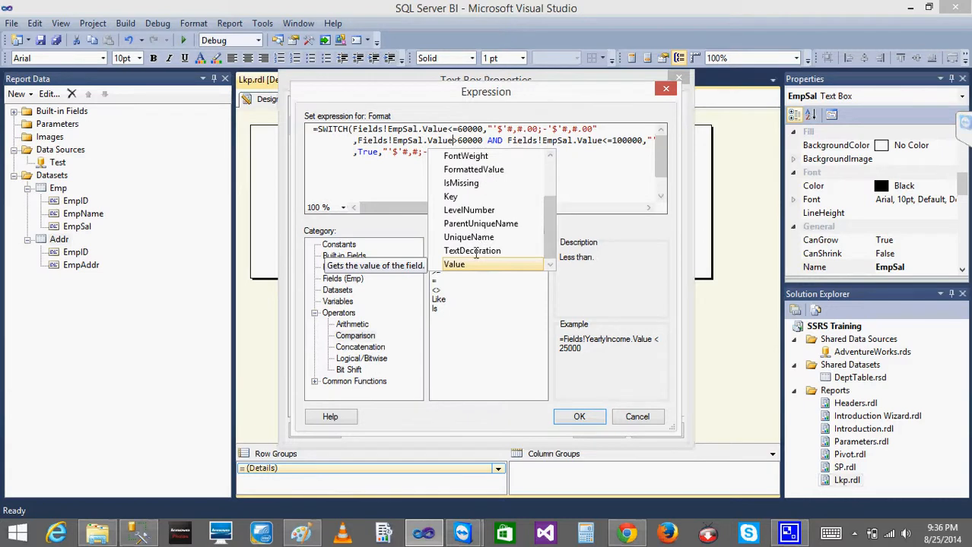
Apply the corrected format expression to the EmpSal text box and preview the report.
{"action": "mouse_move", "coordinate": [547, 229]}
{"action": "left_mouse_down"}
{"action": "mouse_move", "coordinate": [547, 196]}
{"action": "mouse_move", "coordinate": [545, 230]}
{"action": "left_mouse_up"}
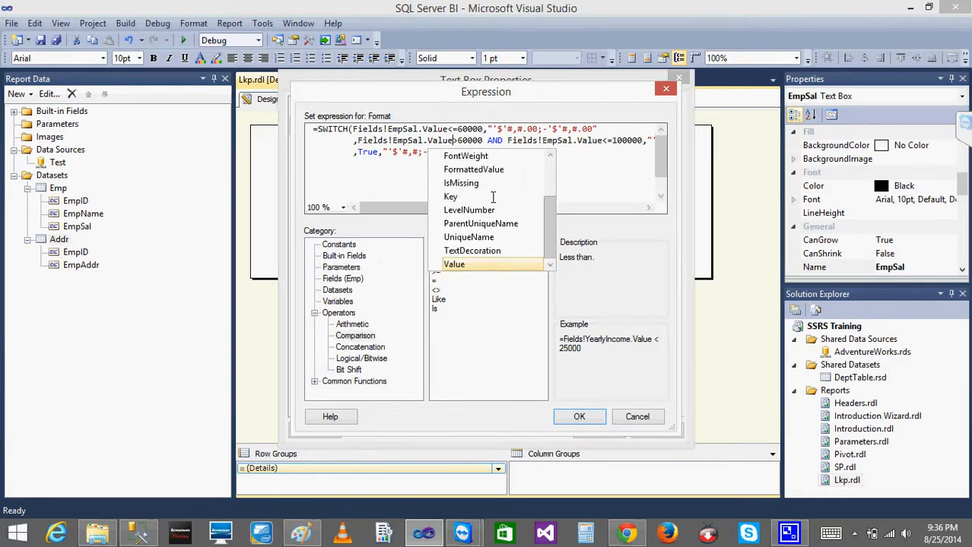
{"action": "left_click", "coordinate": [409, 186]}
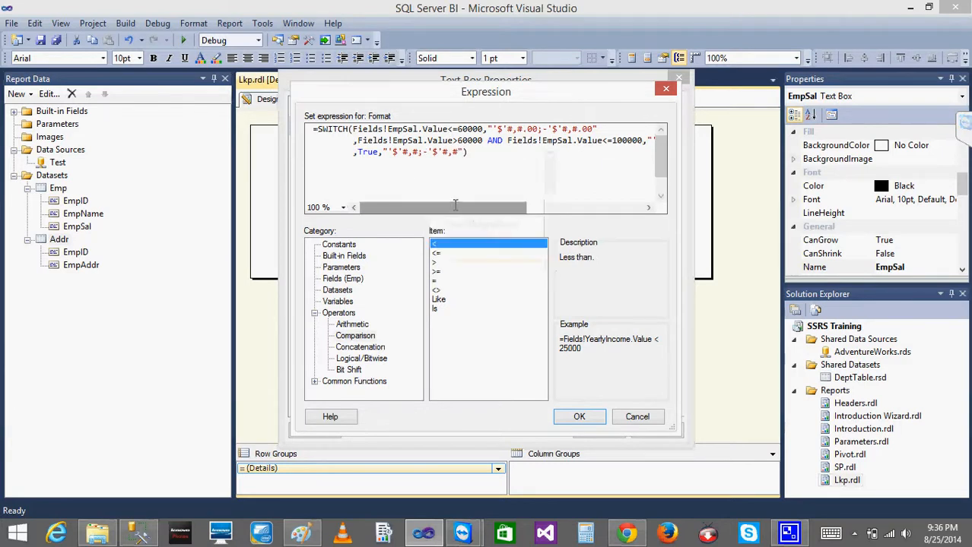
{"action": "left_click_drag", "start_coordinate": [464, 210], "coordinate": [374, 199]}
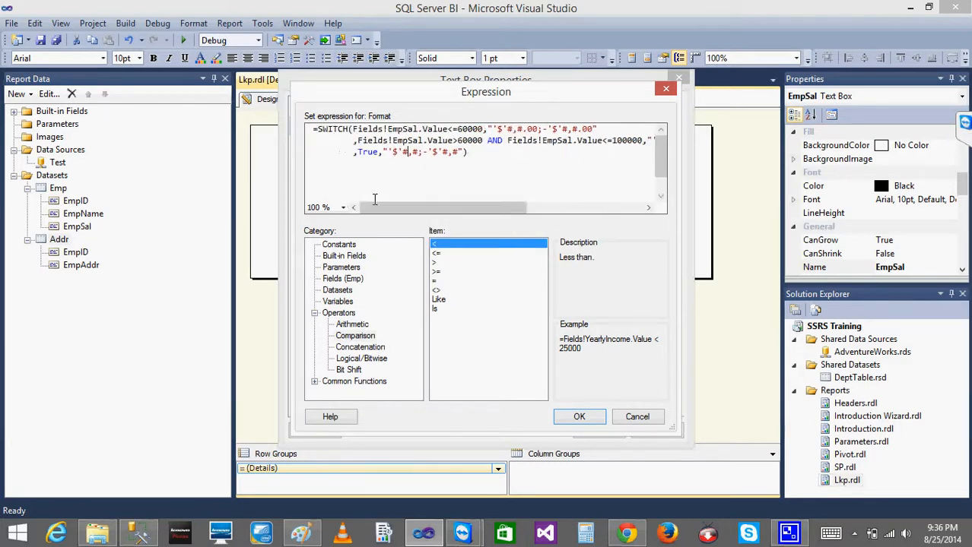
{"action": "left_click", "coordinate": [572, 417]}
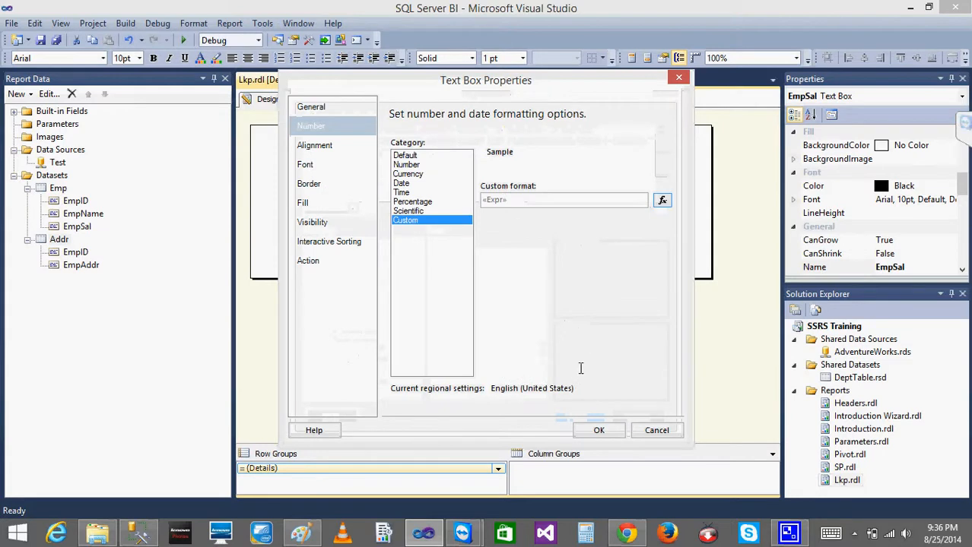
{"action": "left_click", "coordinate": [325, 99]}
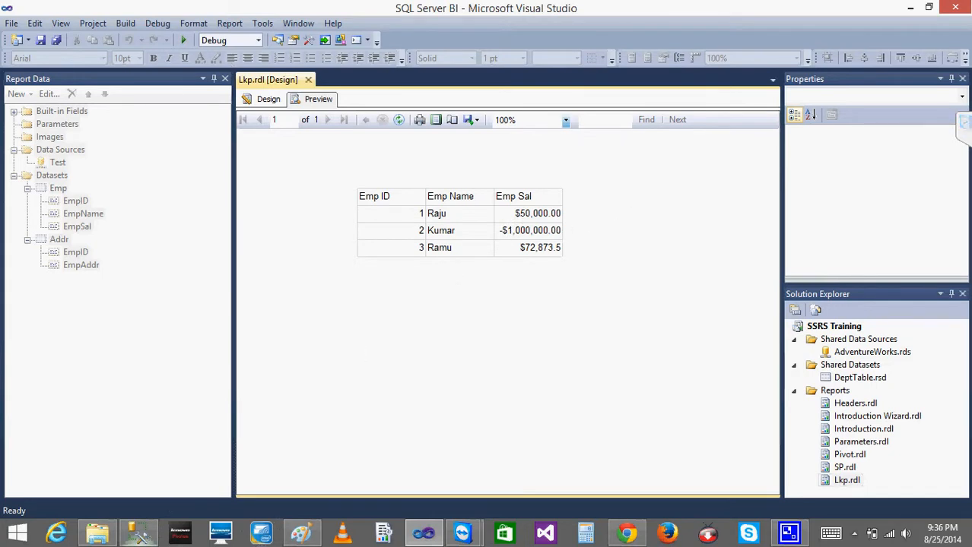
Switch to SQL Server Management Studio and open the top 200 rows of dbo.R_Emp for editing.
{"action": "left_click", "coordinate": [139, 532]}
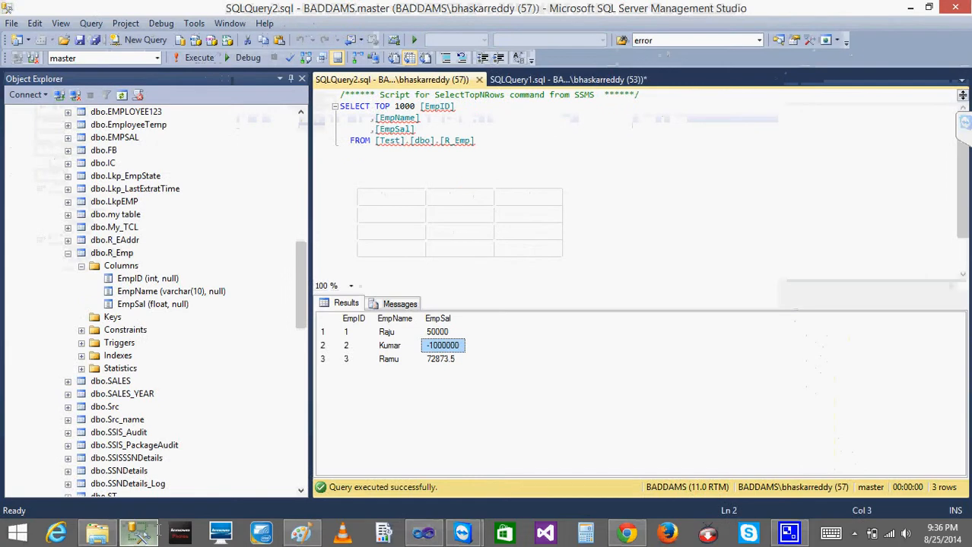
{"action": "left_click", "coordinate": [114, 252]}
{"action": "right_click", "coordinate": [125, 252]}
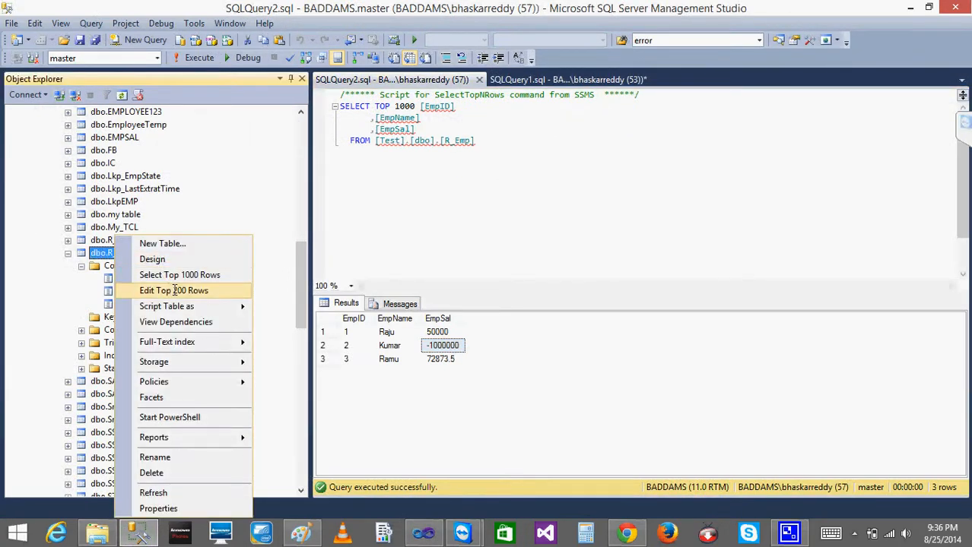
{"action": "left_click", "coordinate": [209, 287]}
Change EmpSal to 1000000 in the row with EmpID 2 by removing its minus sign, and close the table.
{"action": "left_click", "coordinate": [495, 127]}
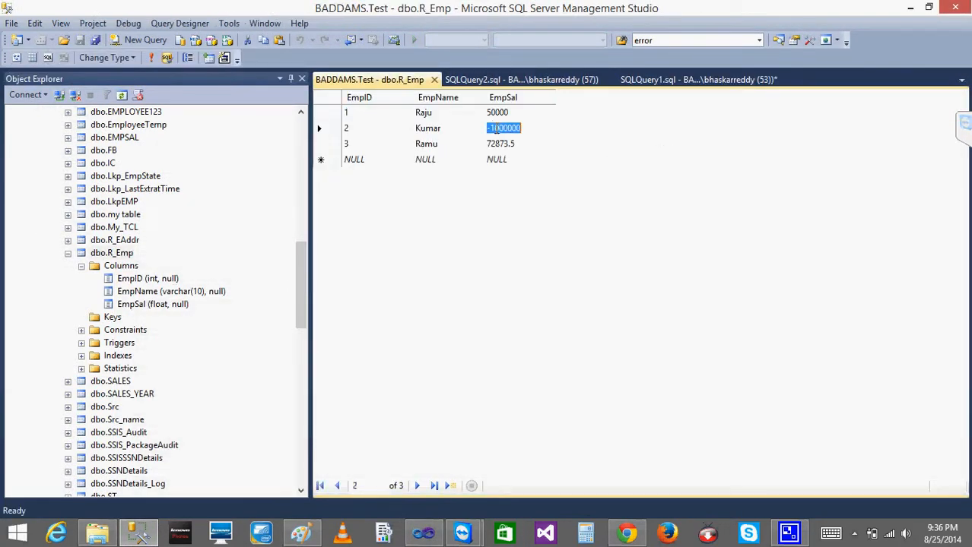
{"action": "key", "text": "shift+Tab"}
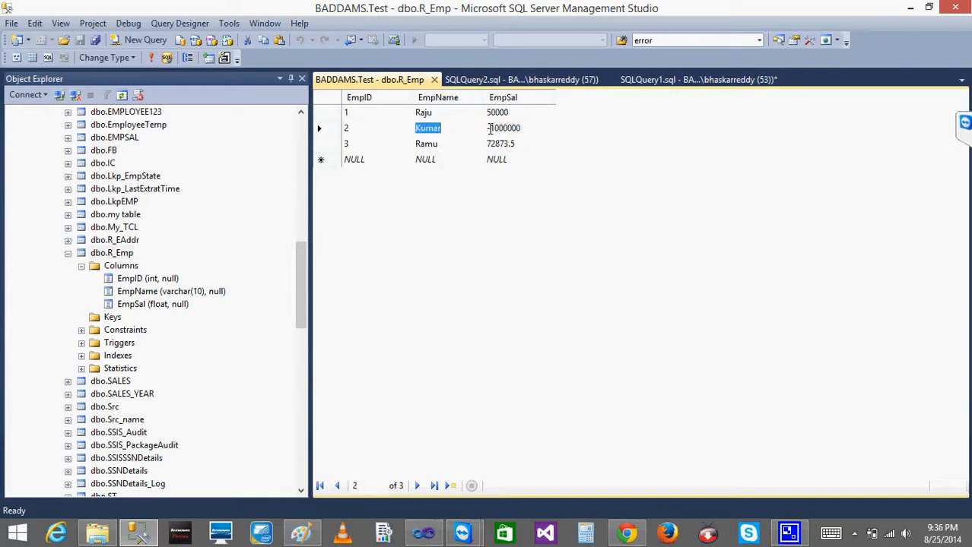
{"action": "left_click", "coordinate": [490, 128]}
{"action": "left_click", "coordinate": [490, 129]}
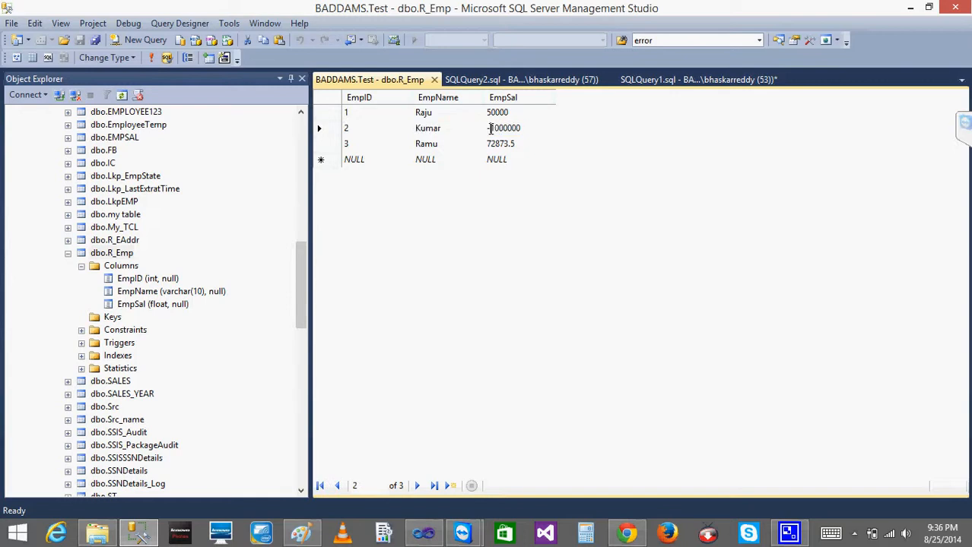
{"action": "key", "text": "BackSpace"}
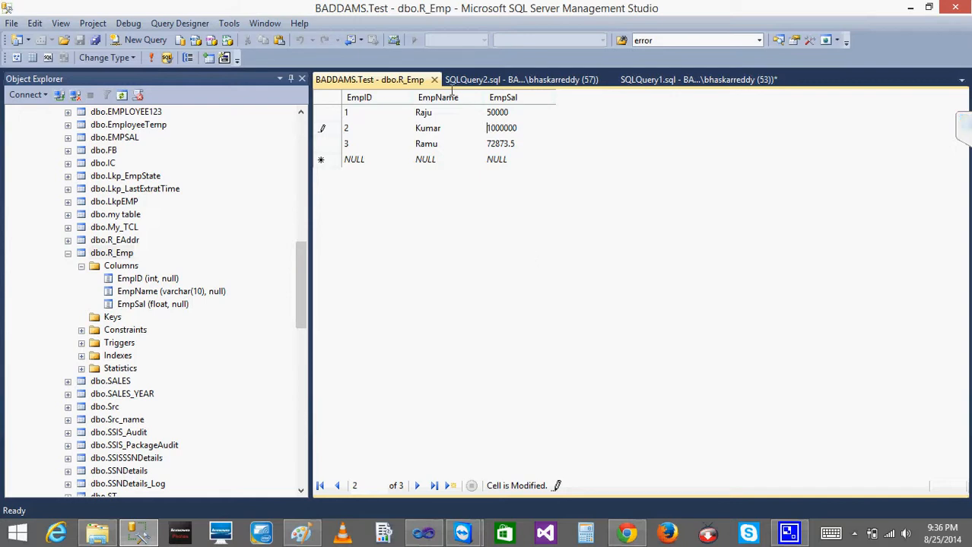
{"action": "left_click", "coordinate": [434, 79]}
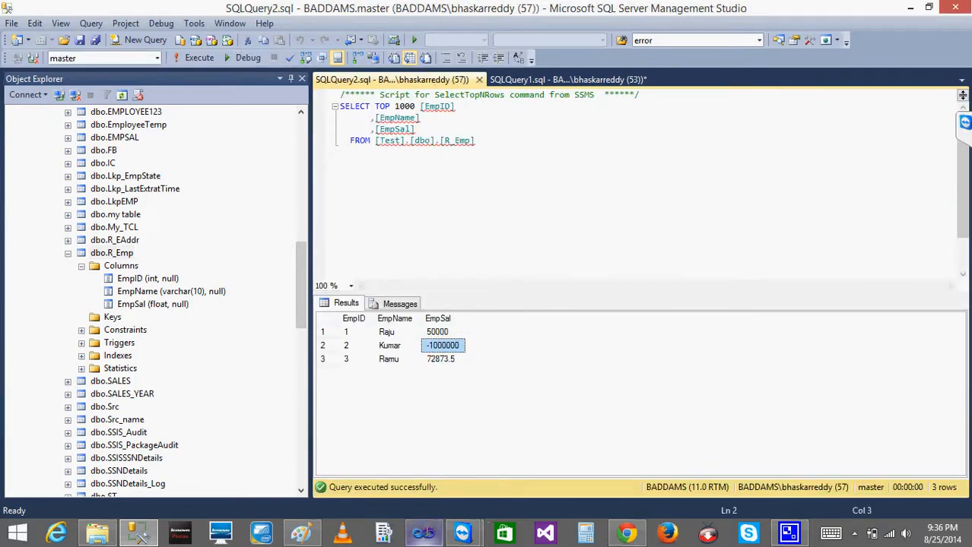
Switch back to Visual Studio and refresh the Lkp.rdl preview to check the EmpSal formats, then return to the design.
{"action": "left_click", "coordinate": [423, 532]}
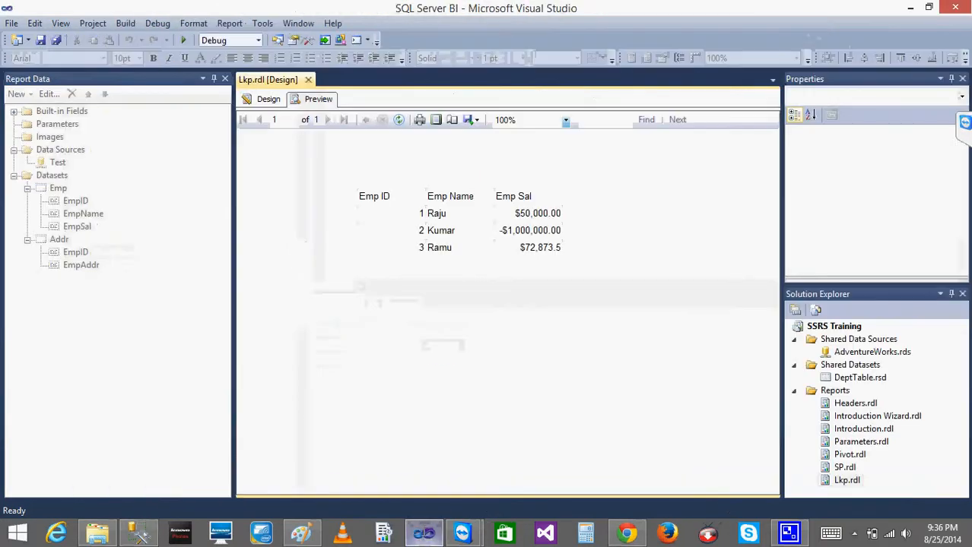
{"action": "left_click", "coordinate": [399, 120]}
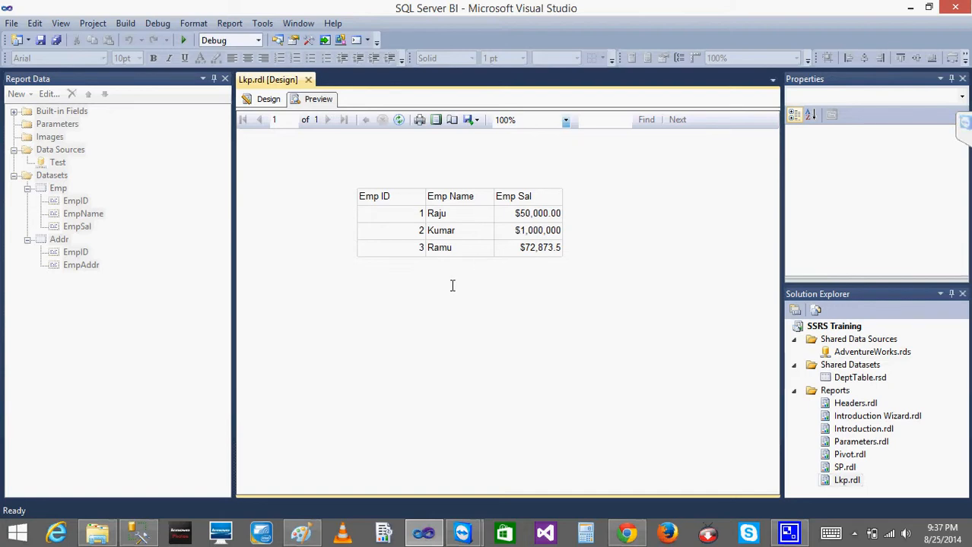
{"action": "left_click", "coordinate": [268, 98]}
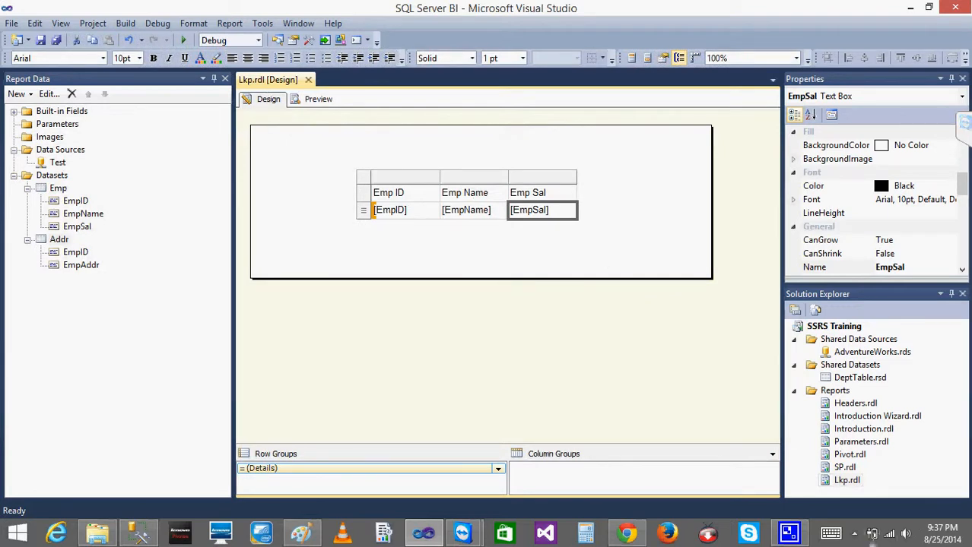
{"action": "left_click", "coordinate": [854, 533]}
{"action": "right_click", "coordinate": [821, 394]}
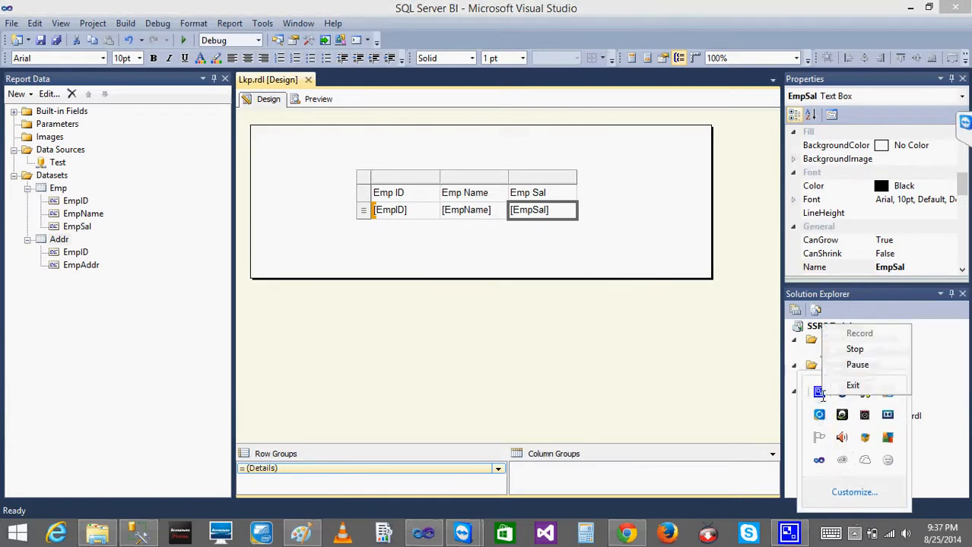